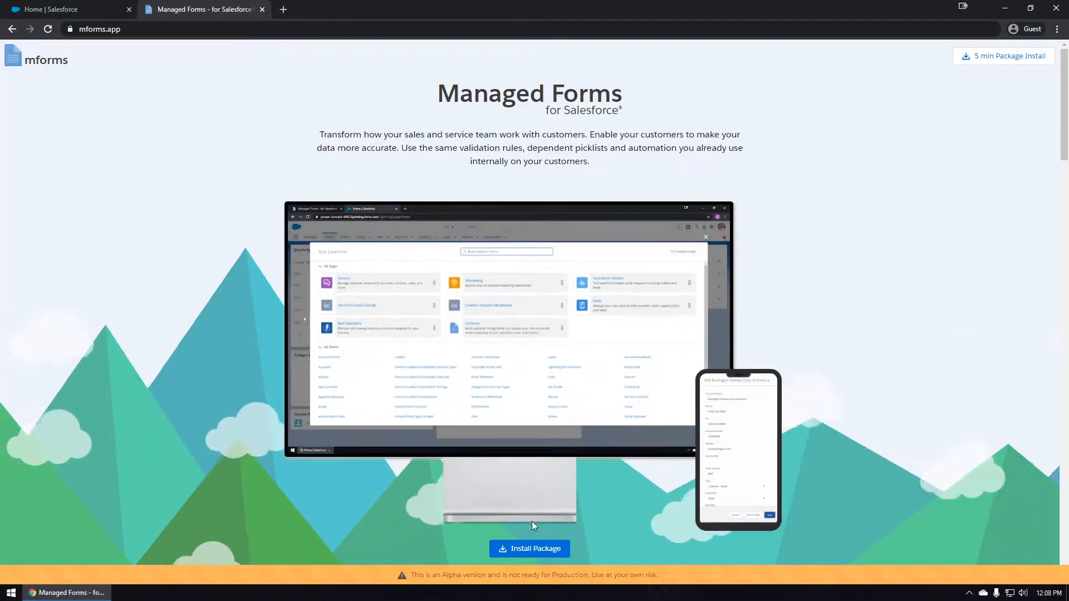
Install the Managed Forms package into a sandbox org, accepting the agreement, then proceed to build the first form.
left_click(530, 549)
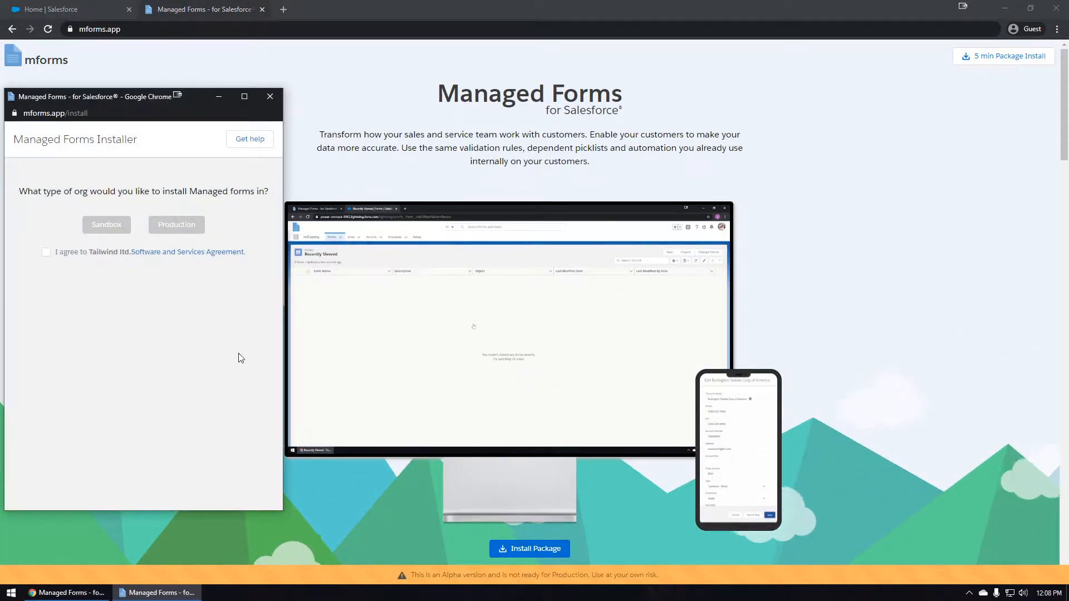
left_click(55, 253)
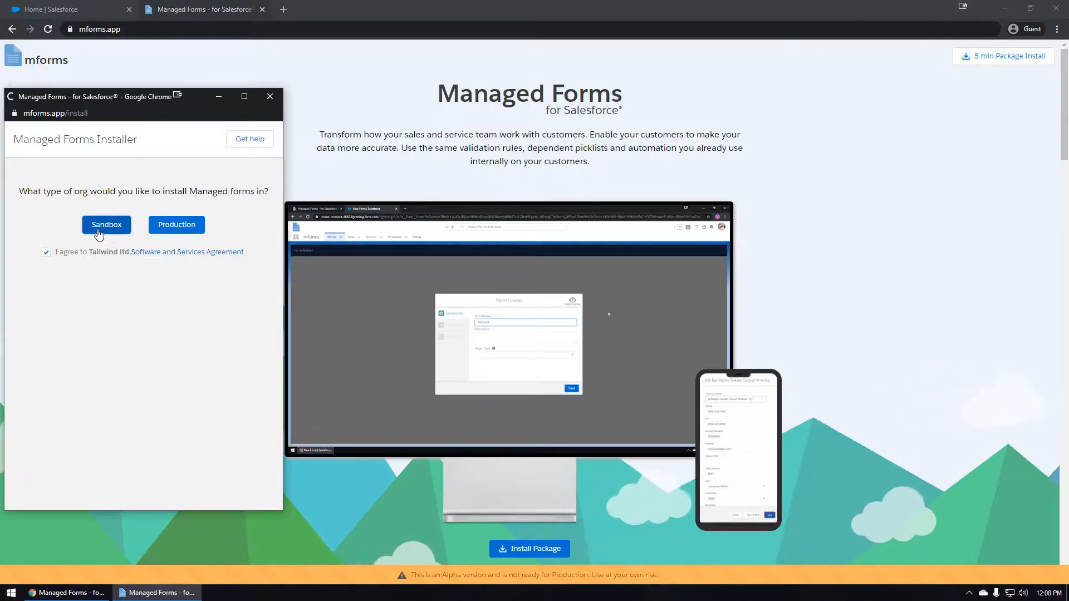
left_click(104, 230)
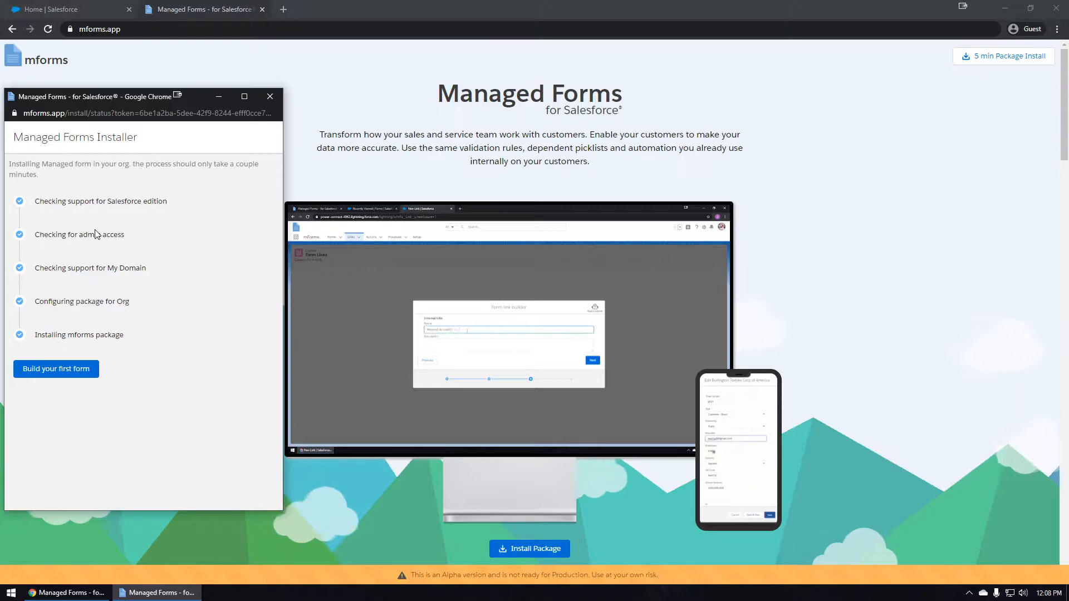
left_click(62, 374)
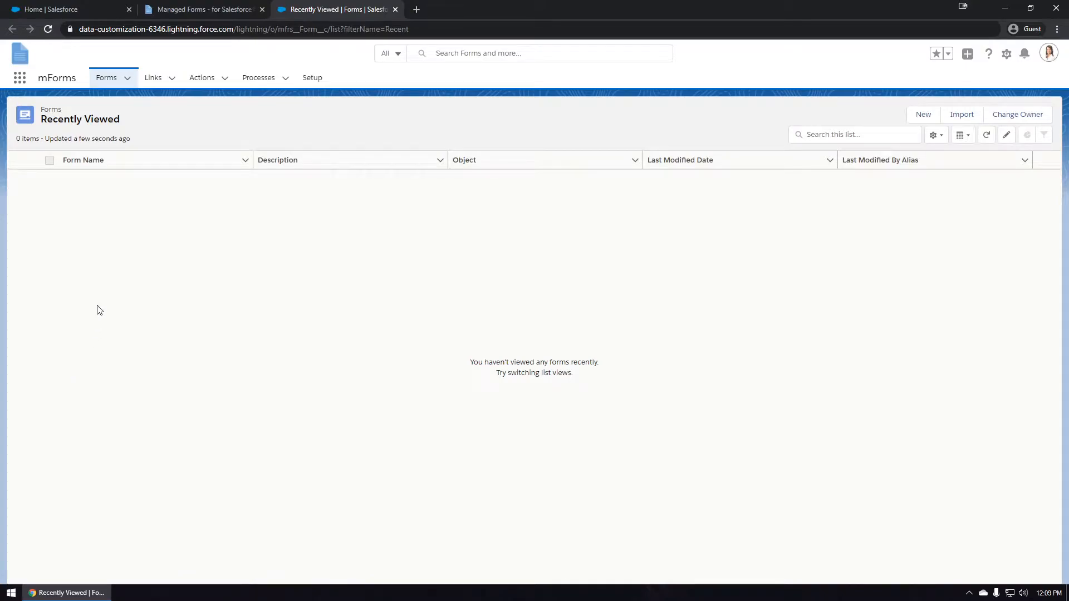
Switch to the mForms app from the App Launcher and start a new form.
left_click(19, 78)
left_click(32, 274)
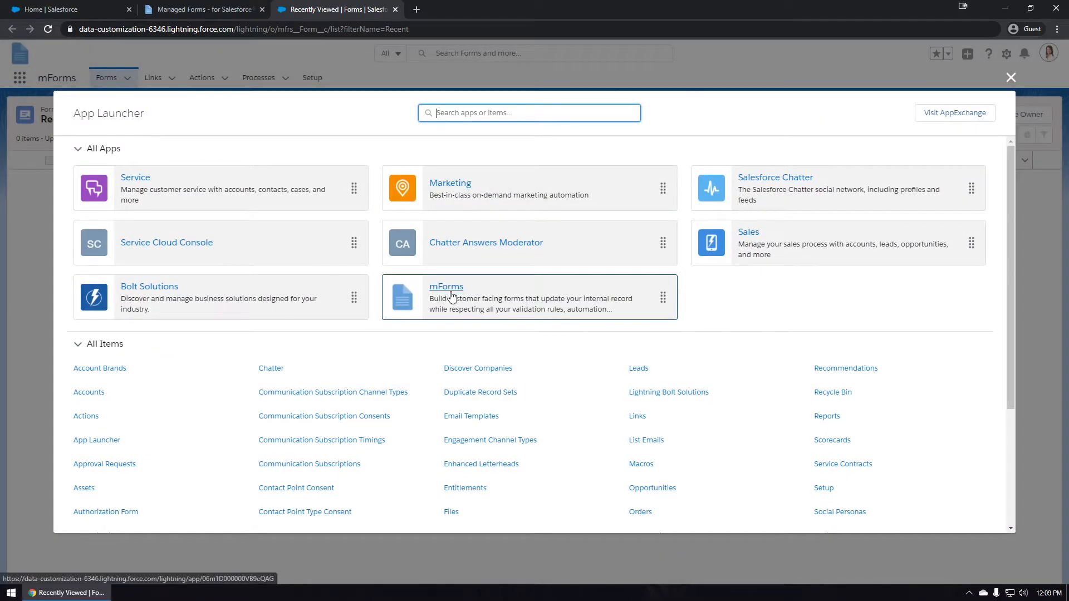
left_click(450, 296)
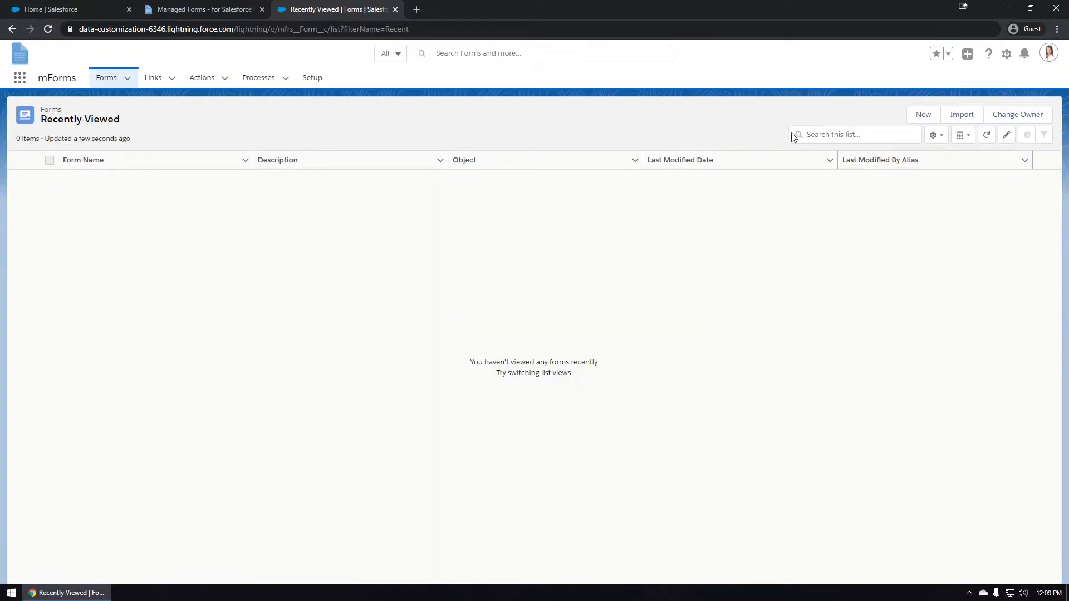
left_click(923, 114)
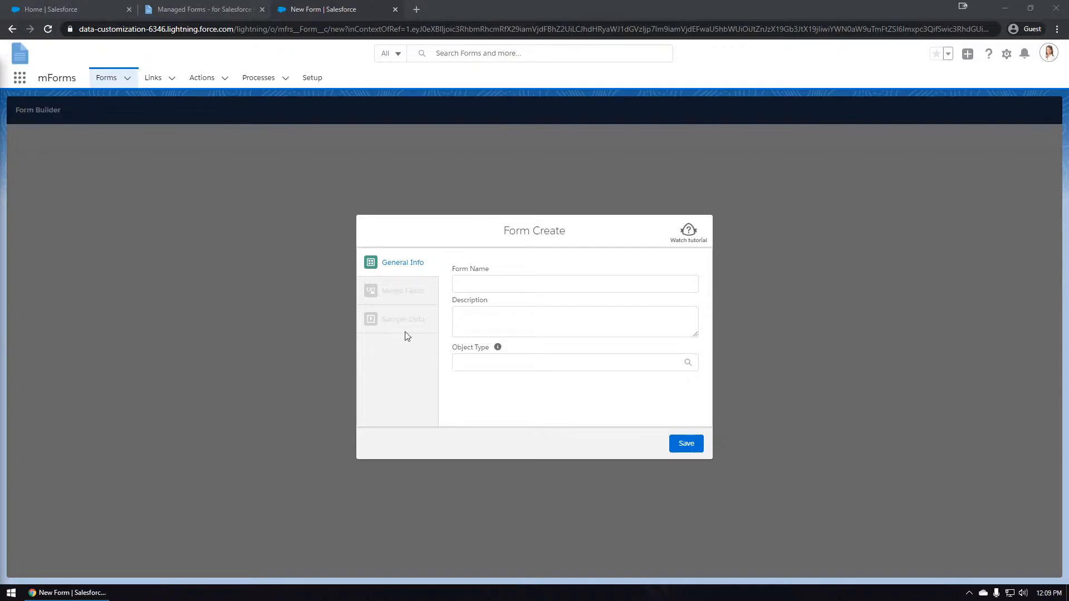
Save 'Ghost Encounters Form' on the Case object, described 'Send to customers that have Ghost problems.'.
left_click(471, 290)
type("Ghost Encounters Form")
left_click(489, 314)
type("Send to customers that have Ghost problems.")
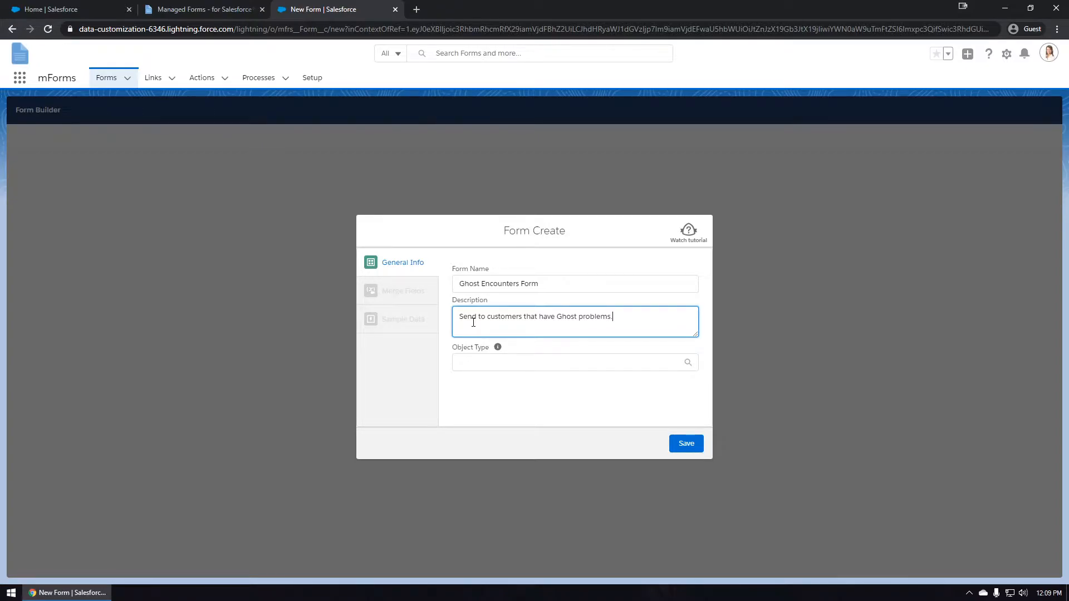
left_click(463, 363)
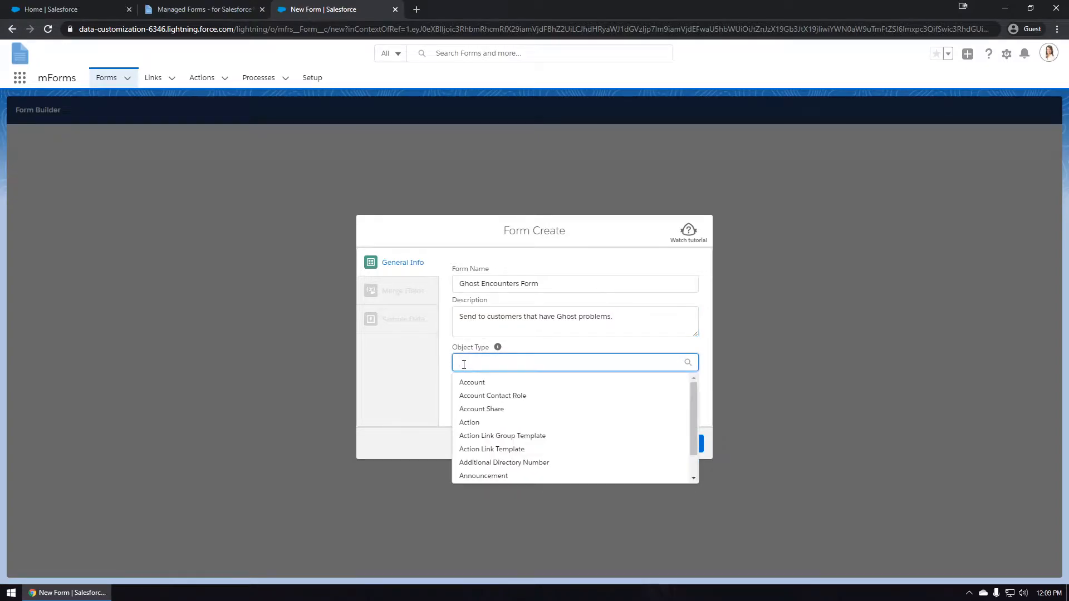
type("Case")
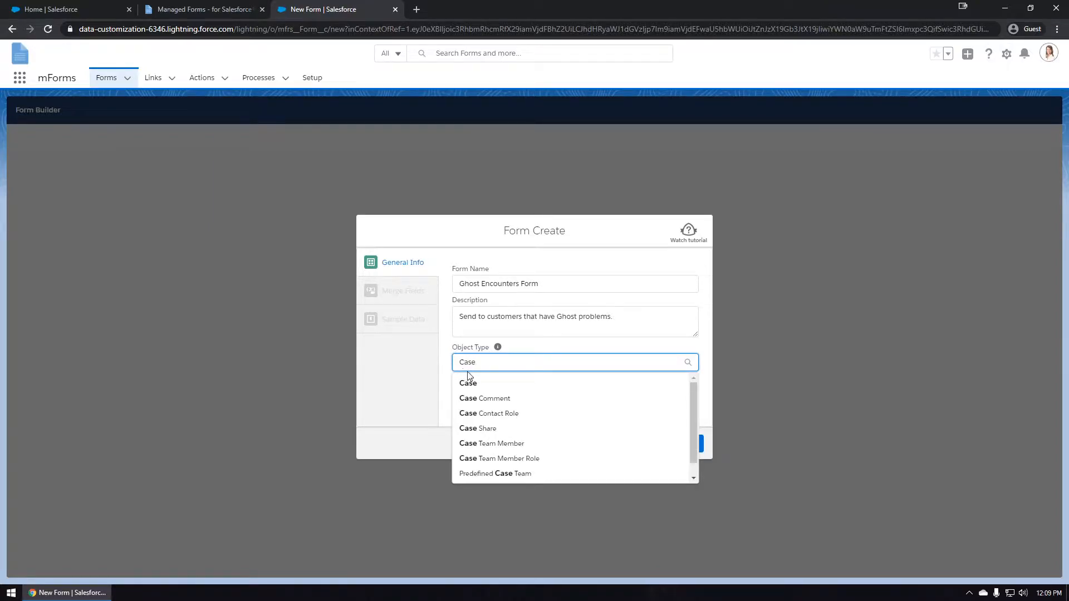
left_click(470, 383)
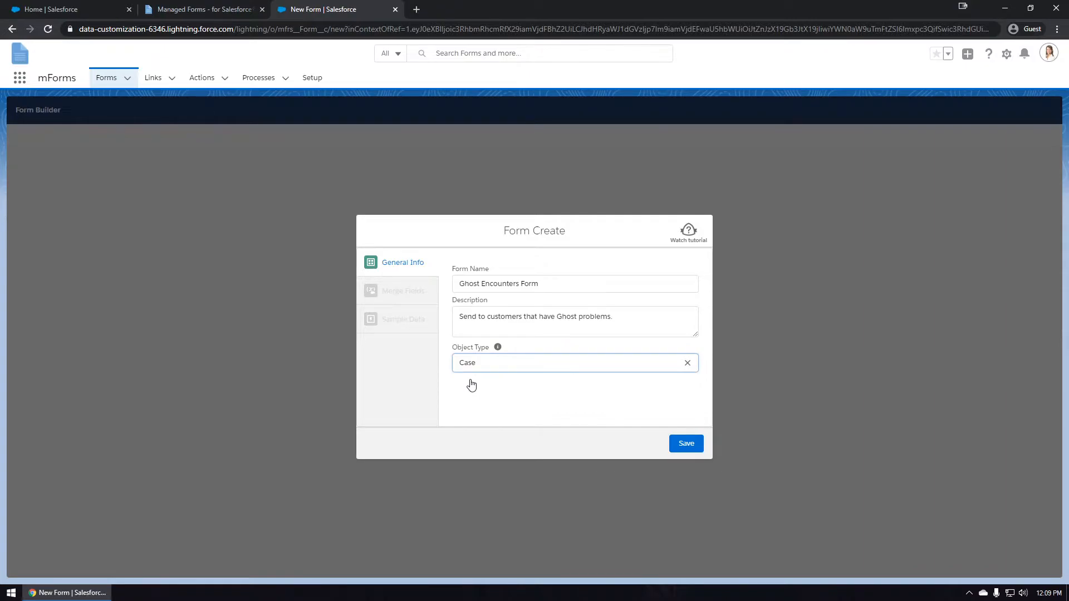
left_click(674, 445)
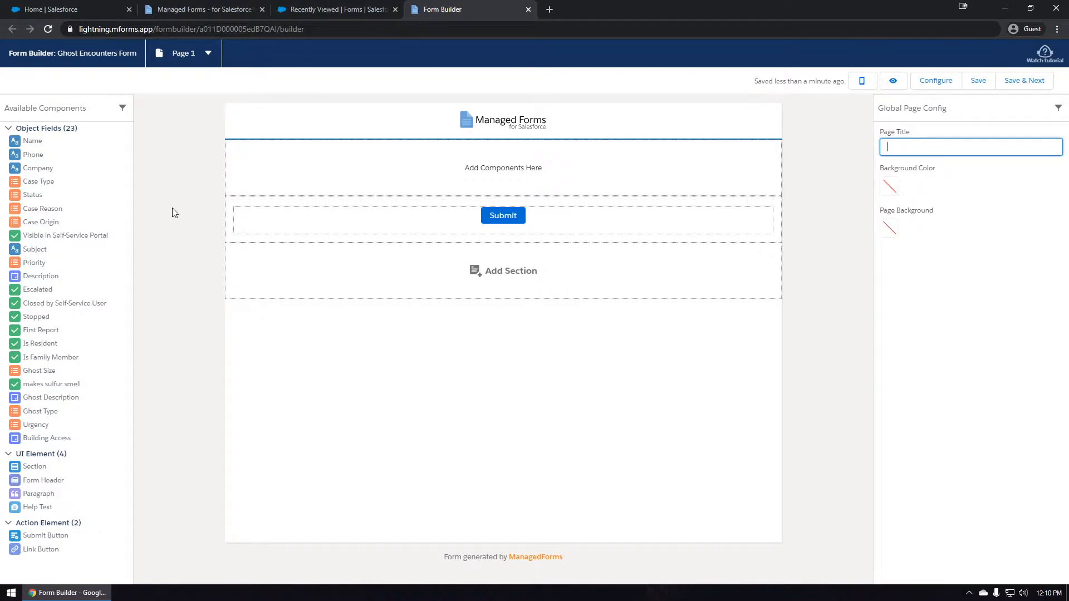
Title the page 'Ghost Encounters Form' and make the background colour black (#000000).
left_click_drag(92, 305, 427, 332)
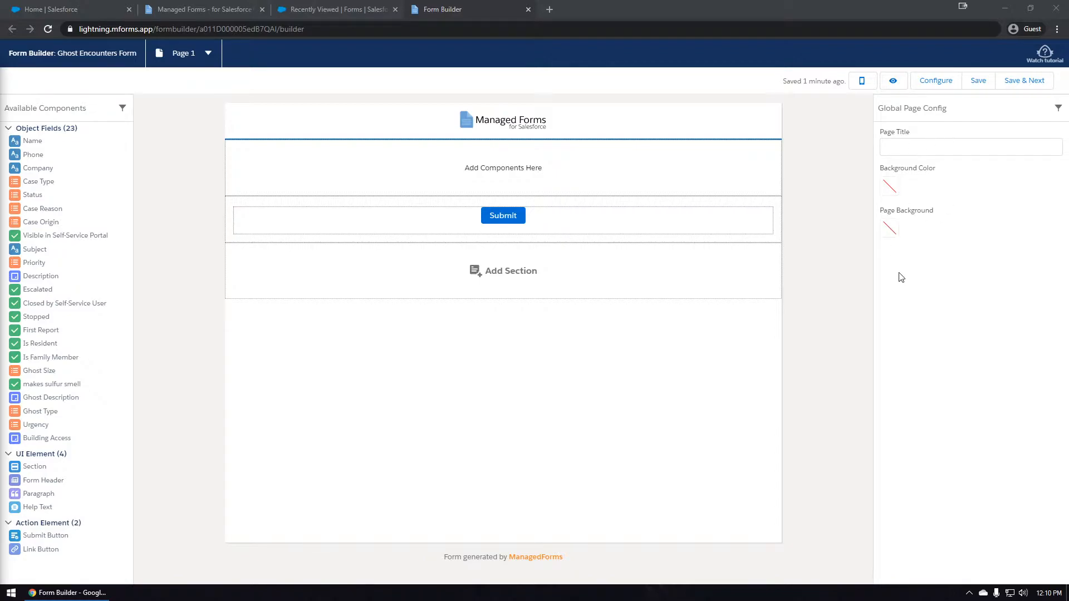
left_click(918, 147)
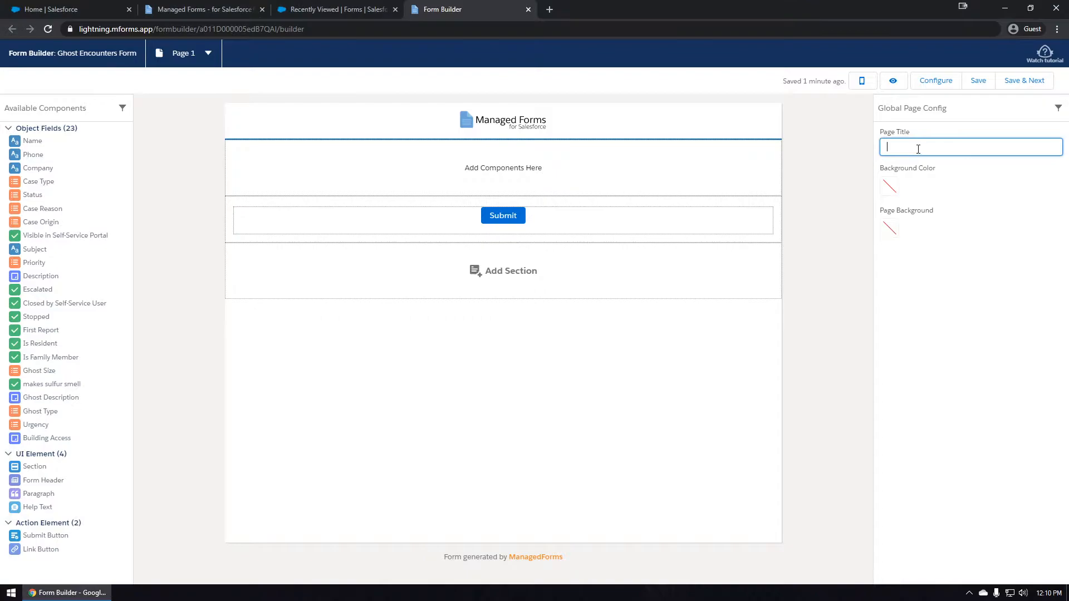
type("Ghost Encounters Form")
left_click(890, 194)
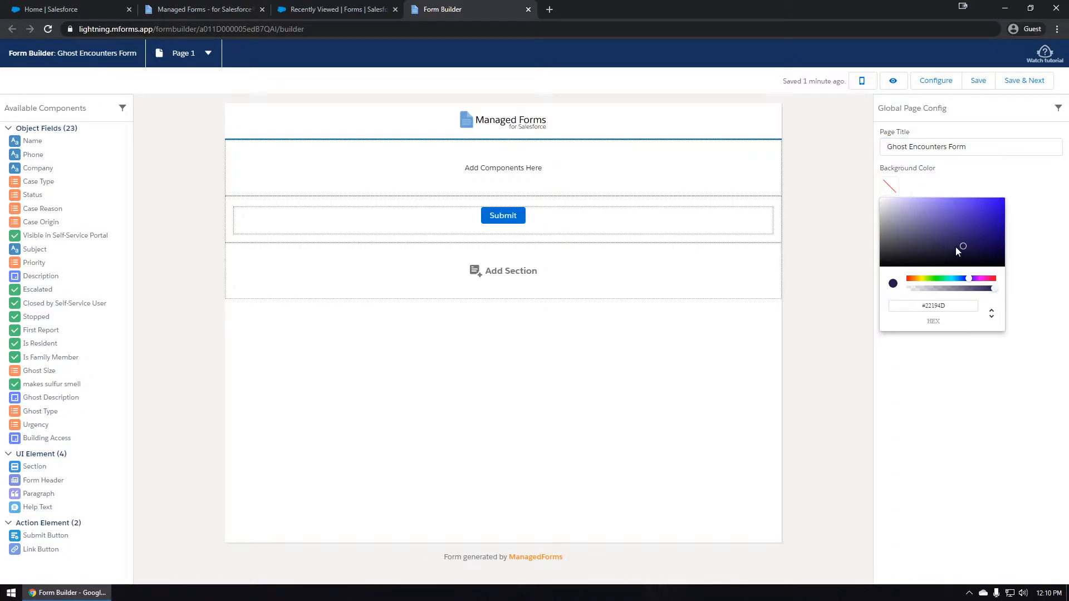
left_click_drag(960, 246, 880, 267)
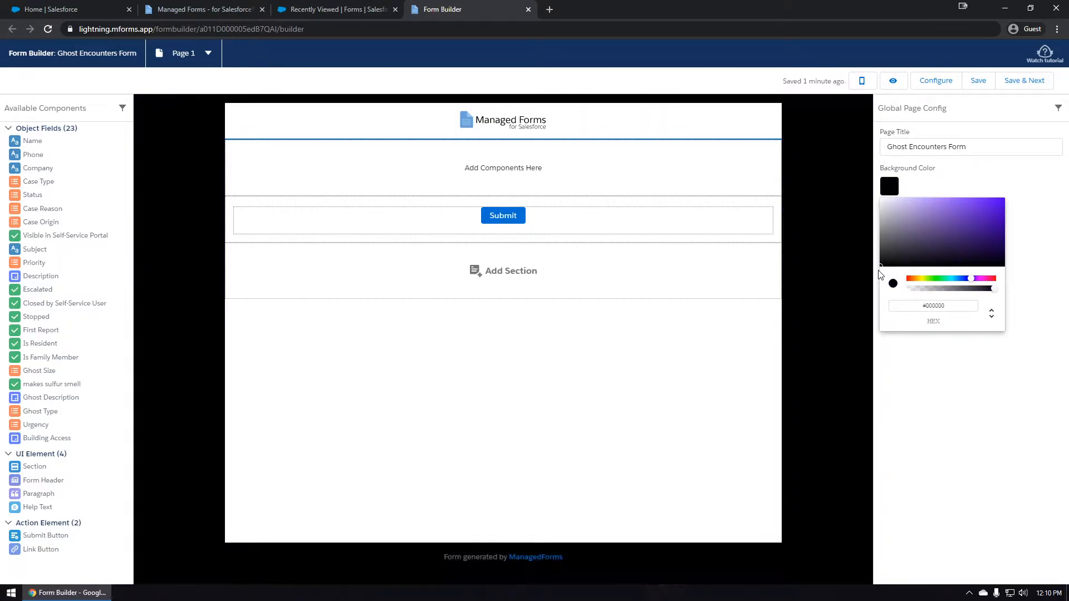
left_click(927, 192)
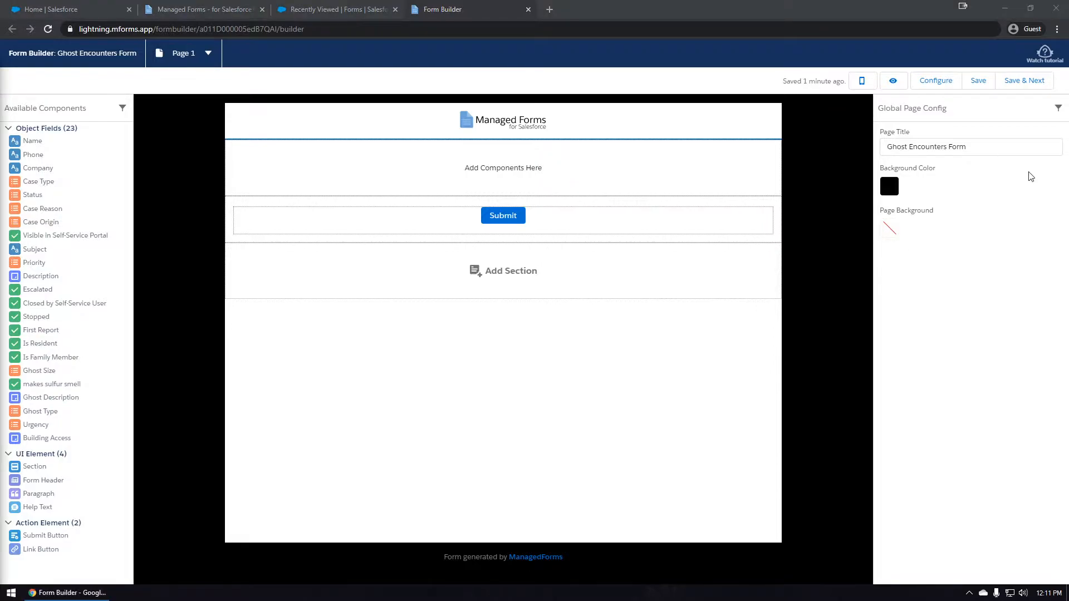
Set the page background colour to light lavender #DCDCED.
left_click(890, 236)
left_click(951, 348)
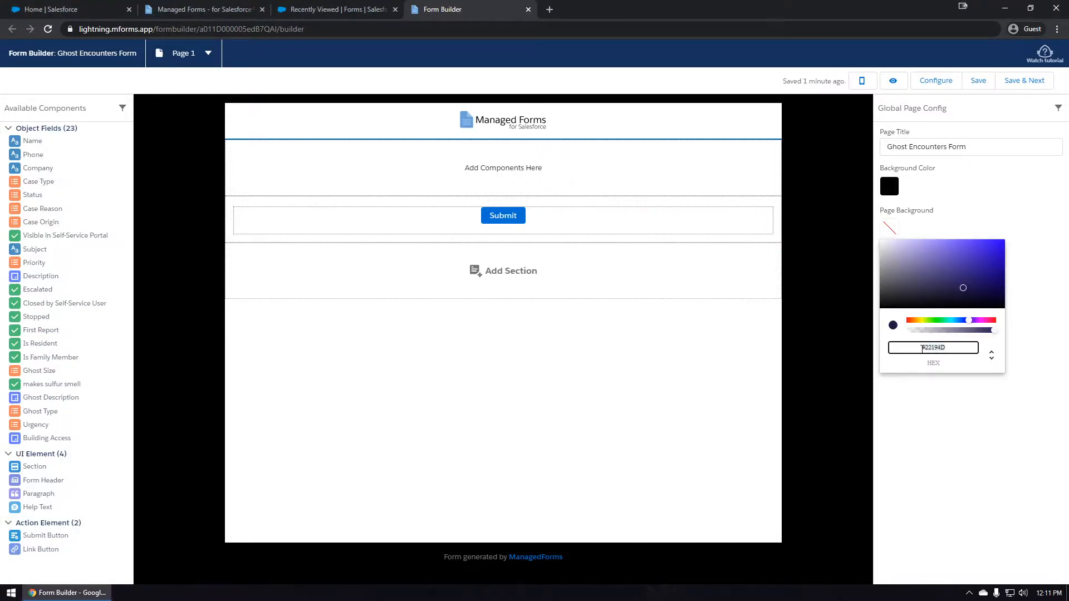
type("#DCDCED")
left_click(986, 209)
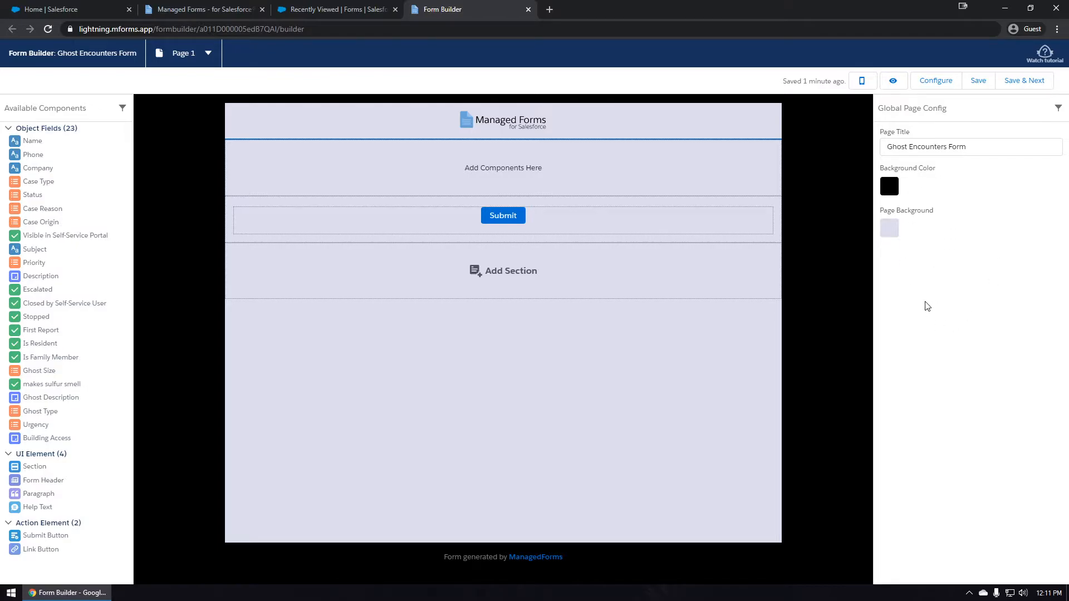
left_click(499, 124)
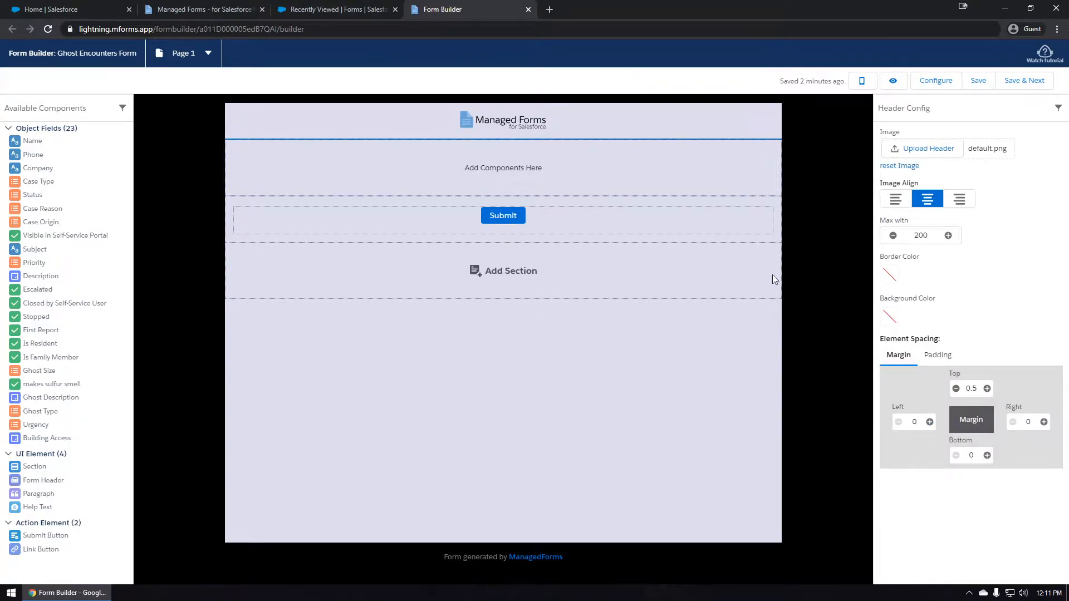
Add logo.png as the header image, left-aligned, with margins top 1, bottom 0.5, left 0.5.
left_click(922, 149)
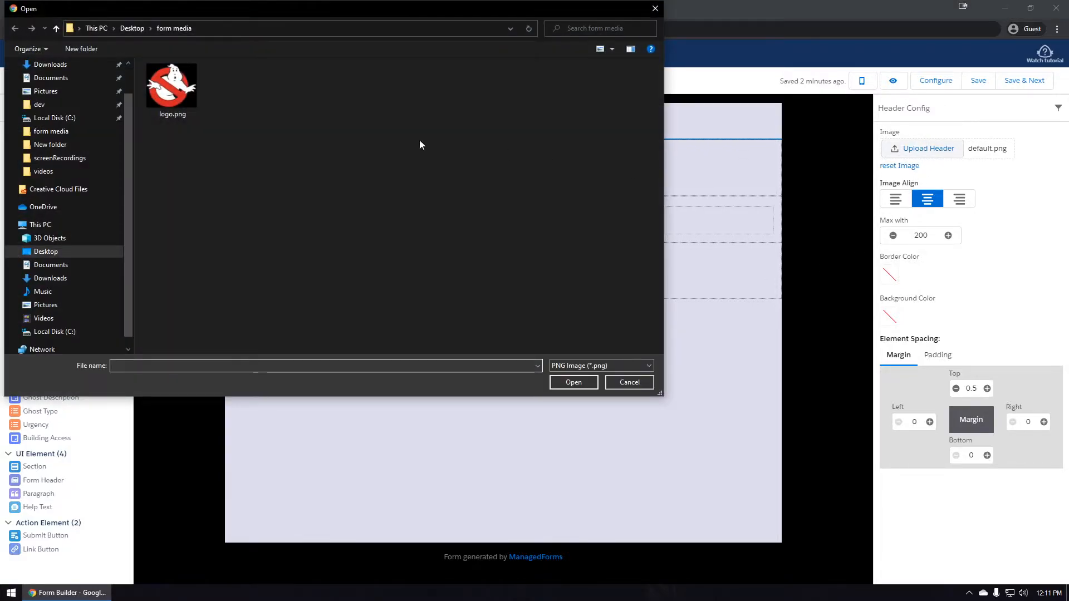
double_click(176, 94)
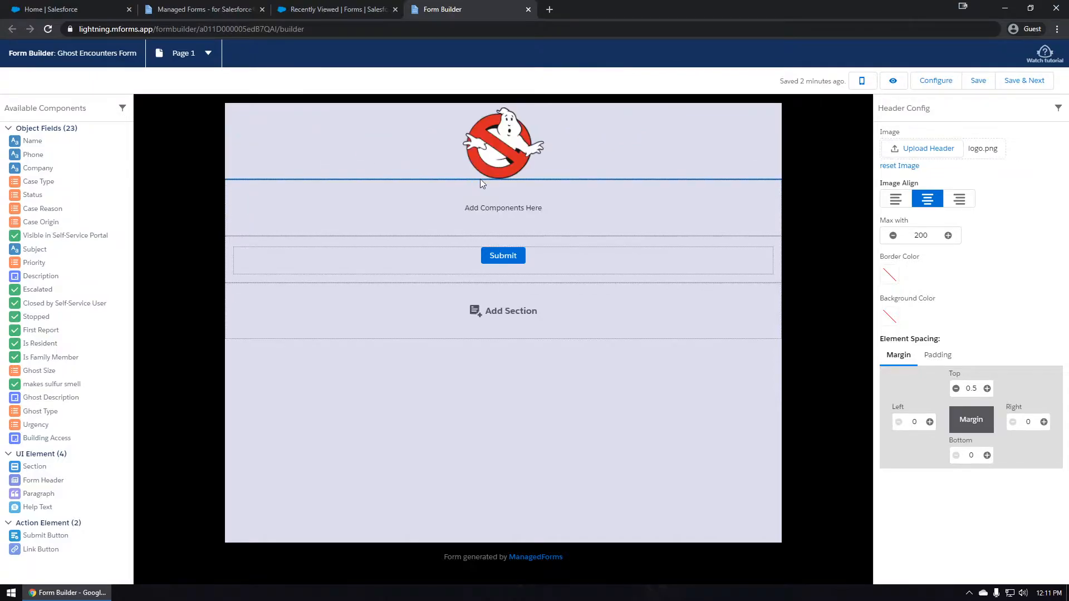
left_click(897, 202)
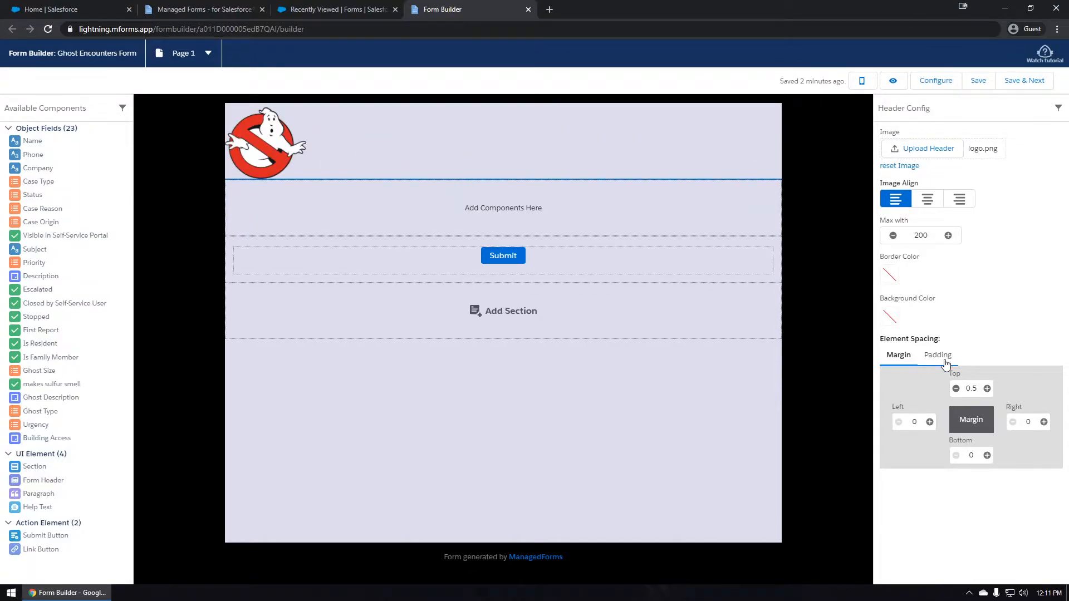
left_click(986, 389)
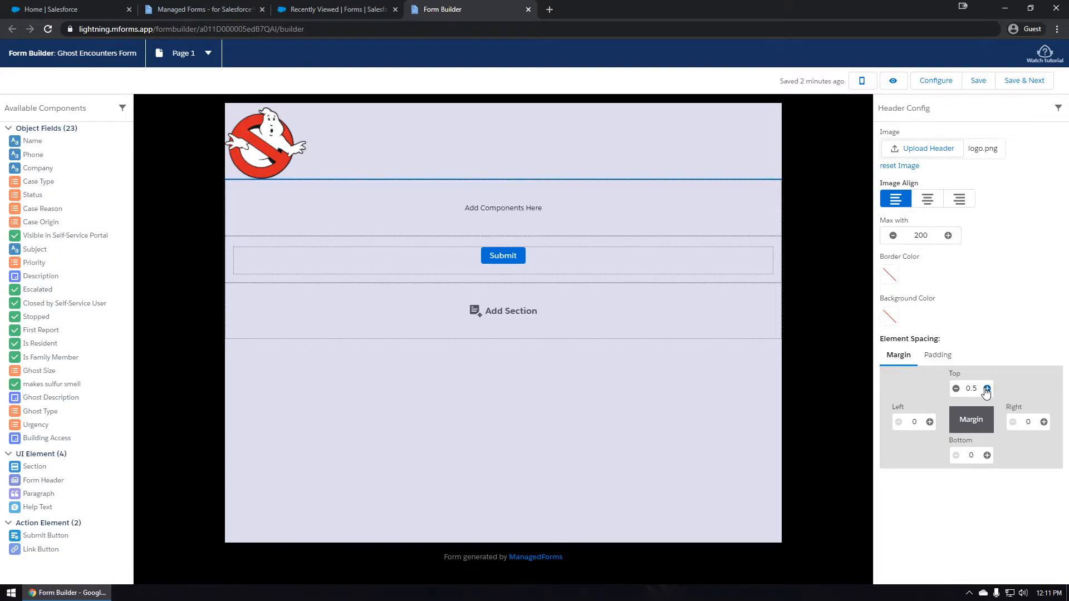
left_click(987, 456)
left_click(929, 422)
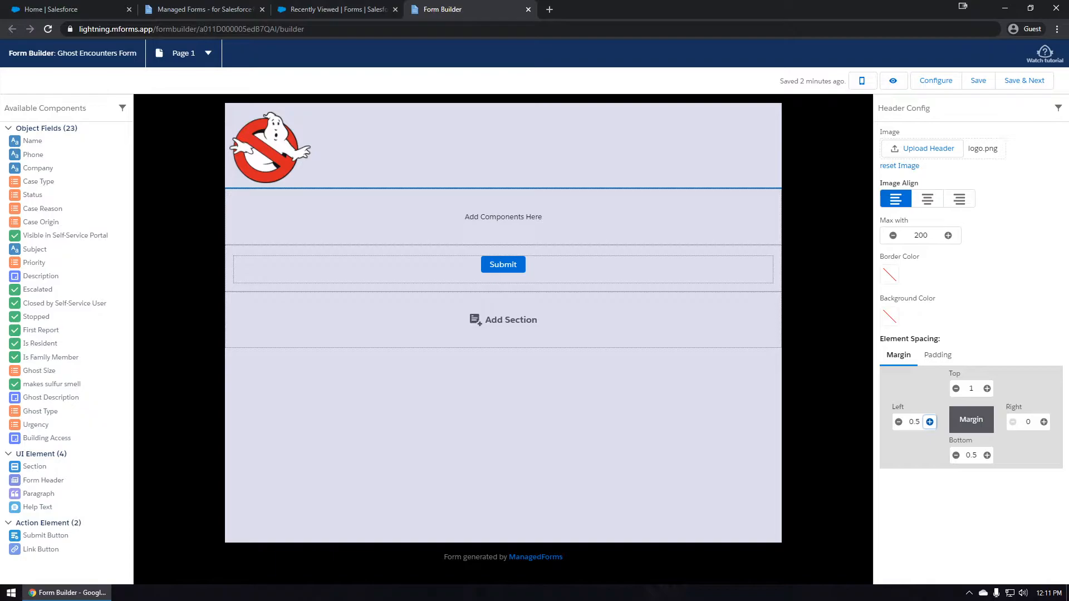
Give the header a dark navy #1B1D56 background.
left_click(891, 319)
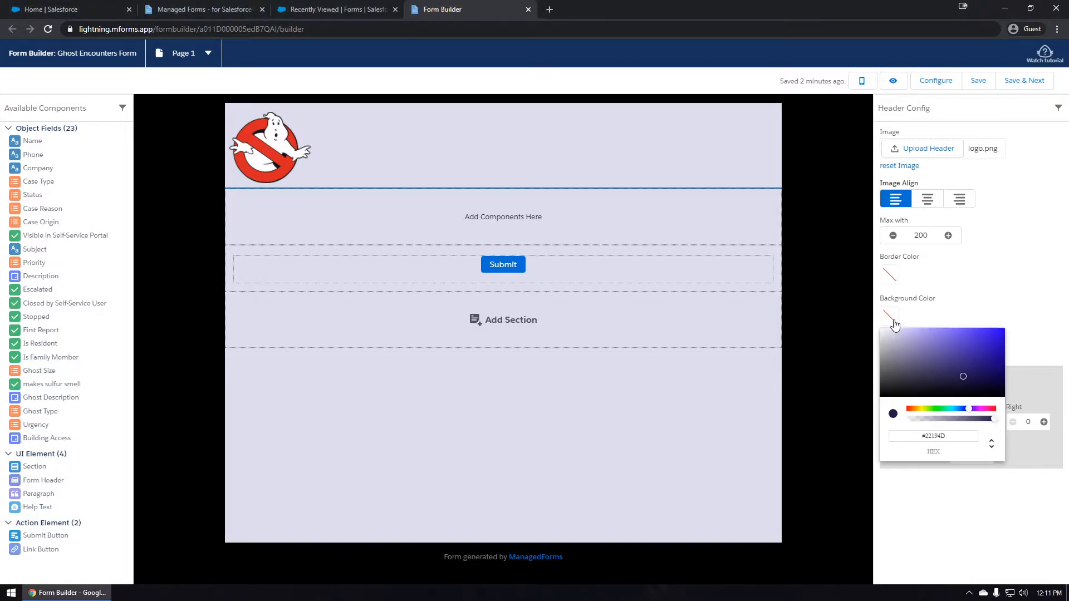
left_click_drag(952, 438, 900, 436)
type("#1B1D56")
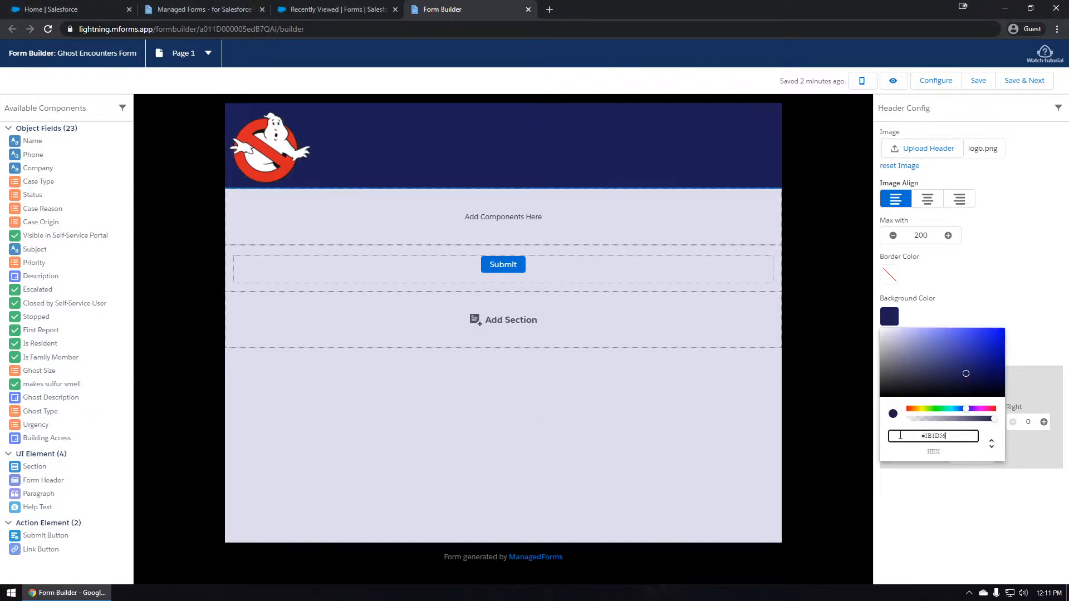
left_click(1028, 284)
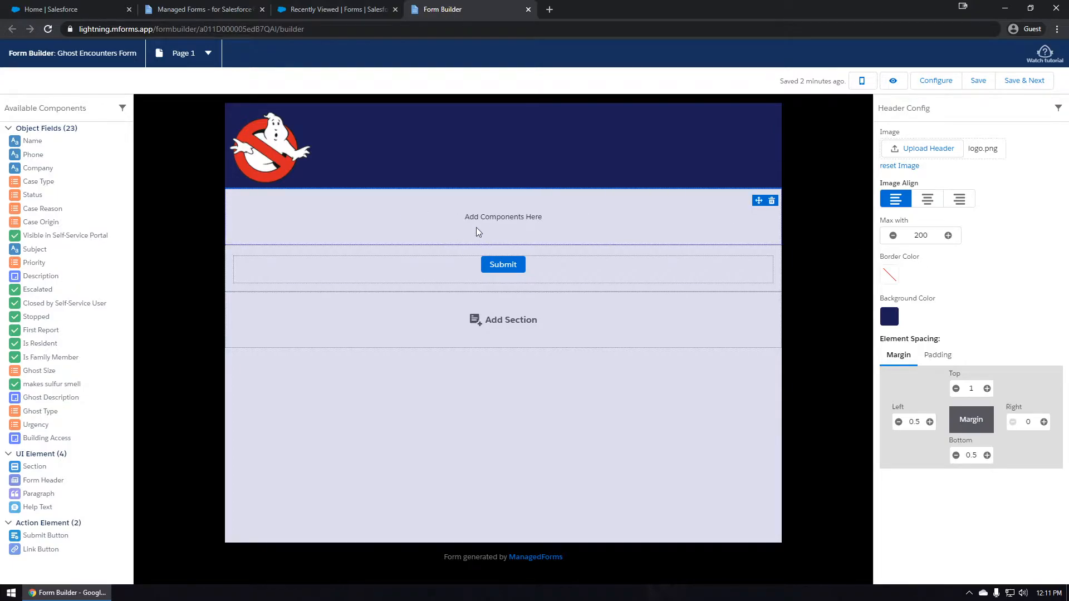
left_click(56, 132)
Add a heading and a paragraph, styling the heading dark blue on lavender with 0.5 top/bottom padding.
left_click_drag(29, 167, 497, 219)
left_click_drag(19, 183, 317, 234)
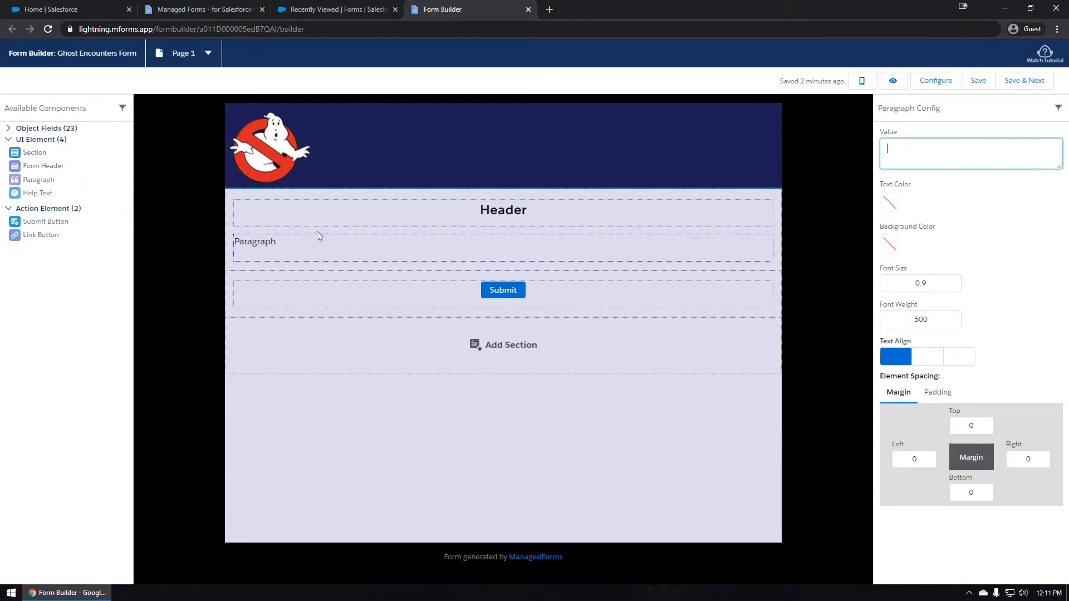
left_click(891, 190)
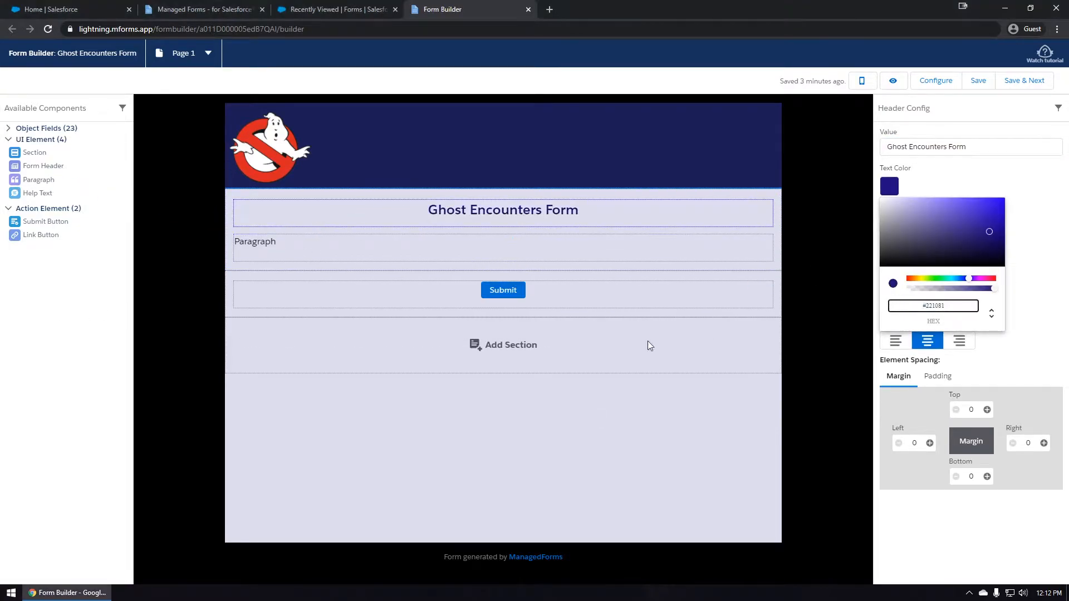
left_click(890, 228)
left_click(896, 349)
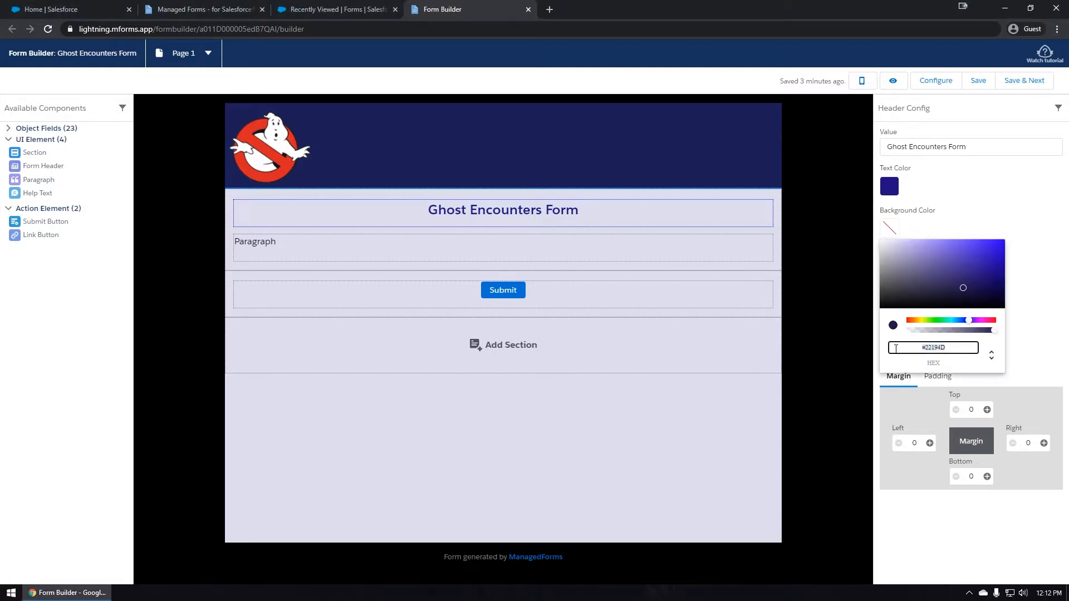
left_click(994, 215)
left_click(938, 377)
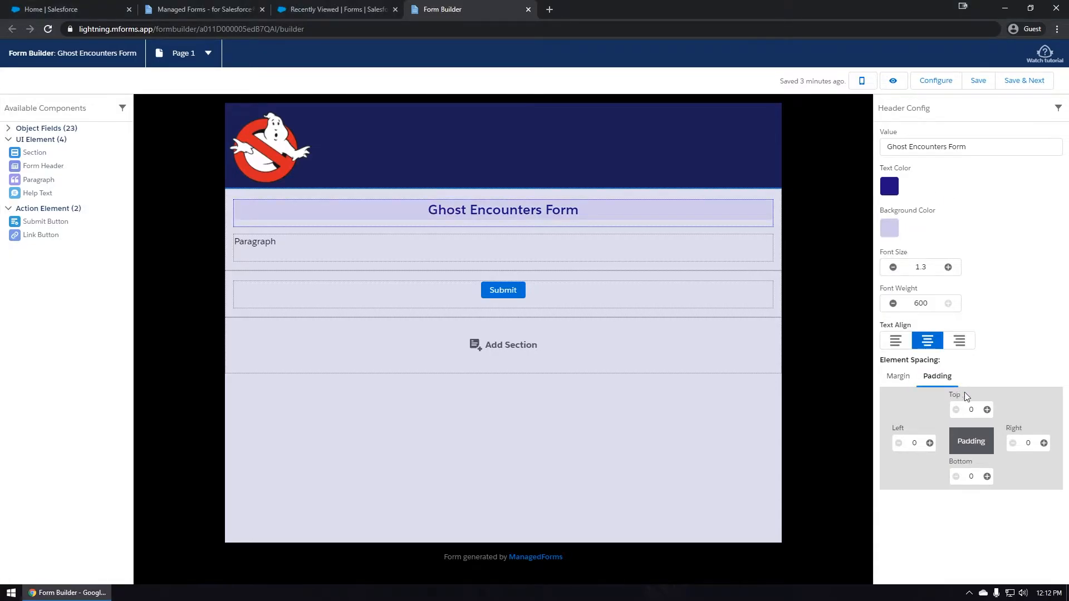
left_click(987, 410)
left_click(987, 476)
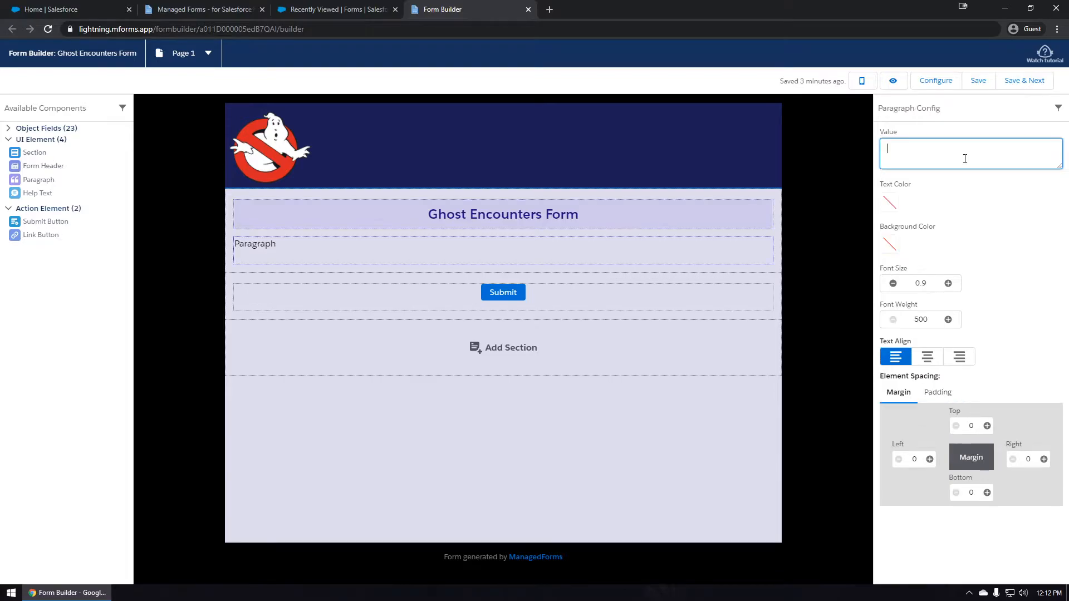
Fill the paragraph with the Ghost-expert follow-up message at font size 0.8.
type("Once you Submit your report we will have one of our Ghost experts contact you to set up a visit.")
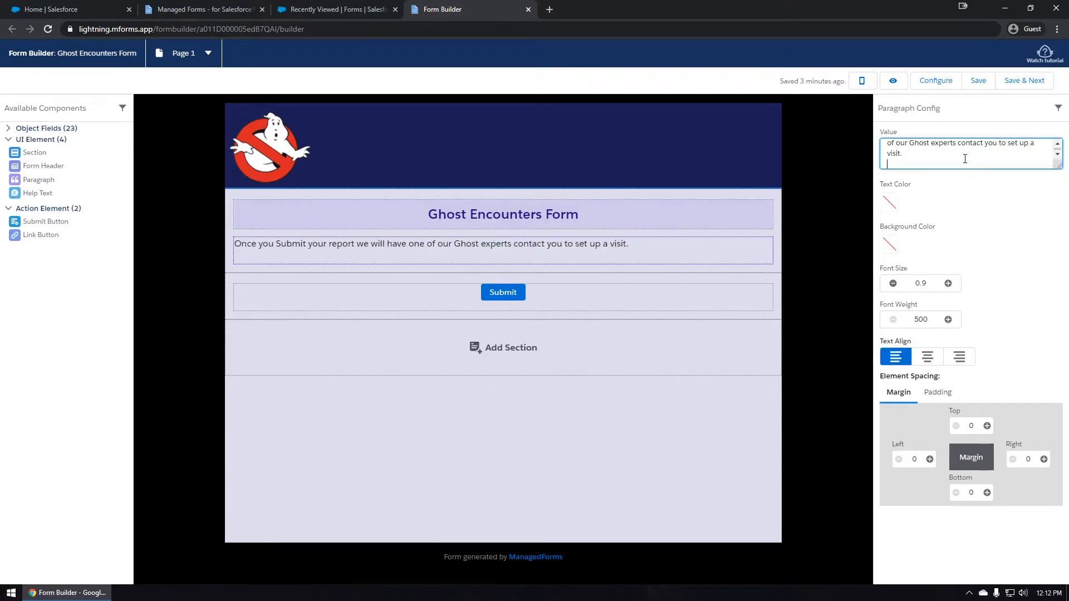
key("BackSpace")
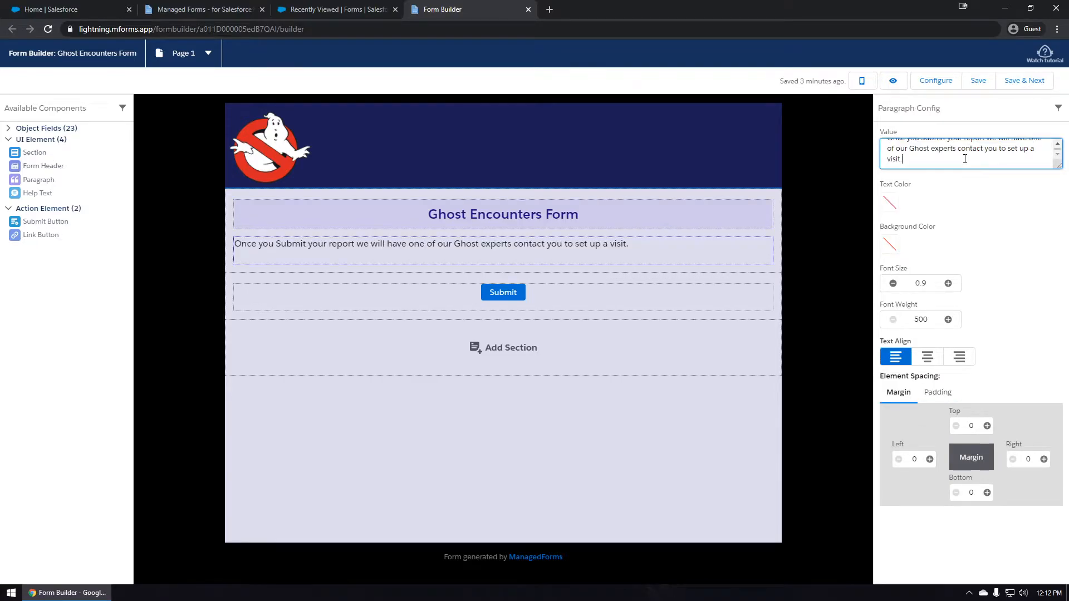
left_click(924, 285)
type("8")
left_click(964, 248)
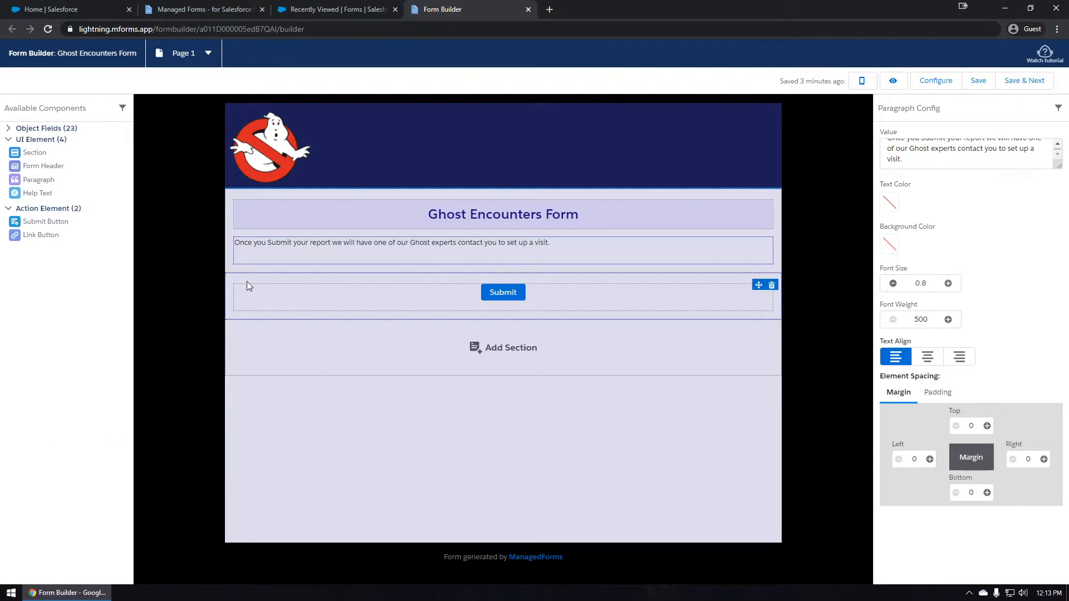
left_click_drag(37, 154, 177, 209)
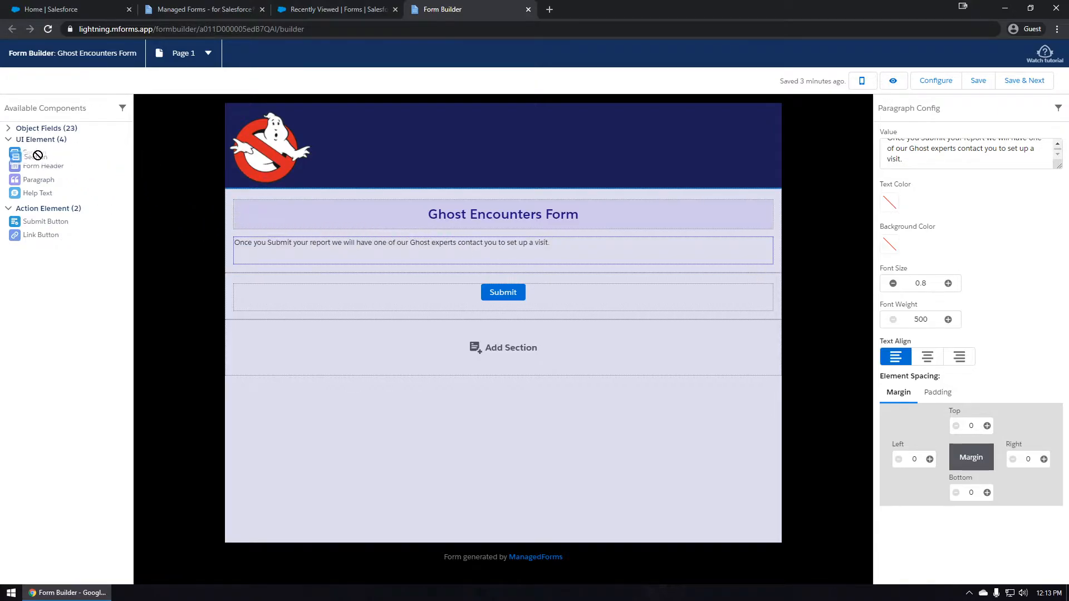
Add a blank section and move it above the Submit button.
left_click(509, 351)
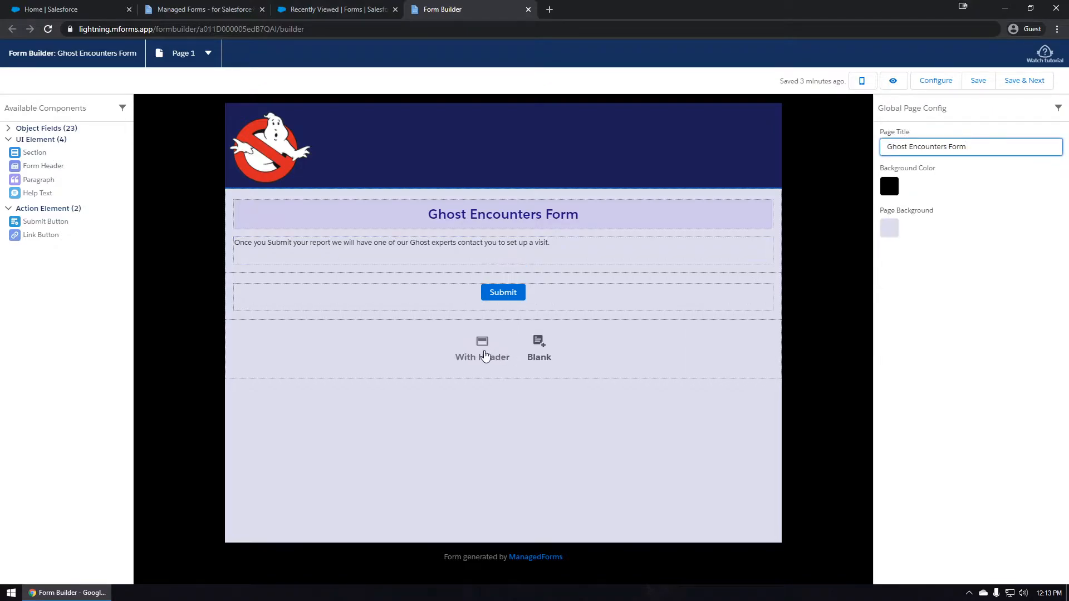
left_click(539, 354)
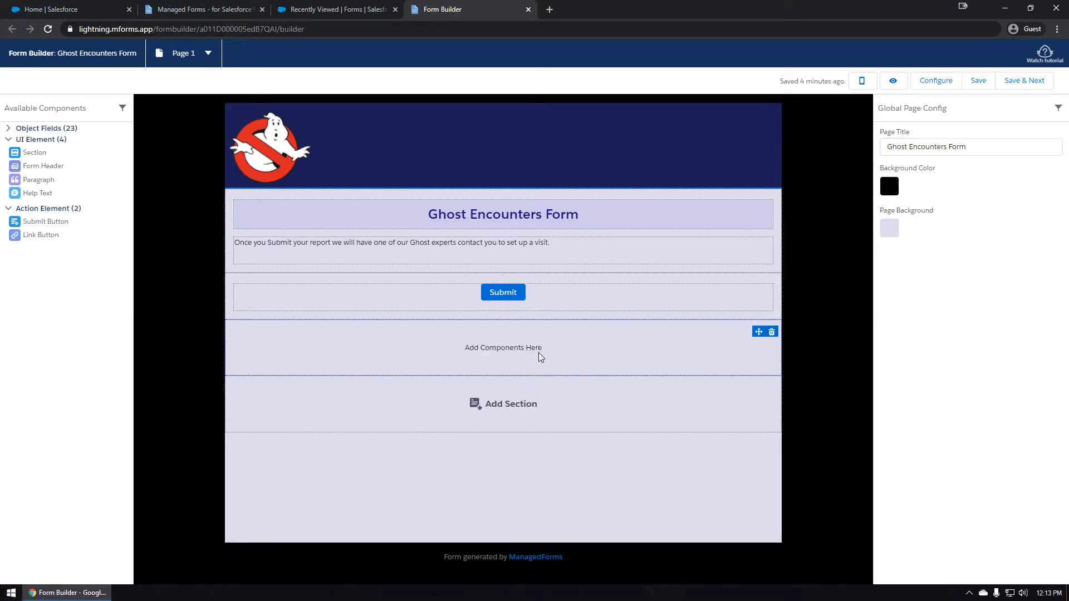
left_click(543, 360)
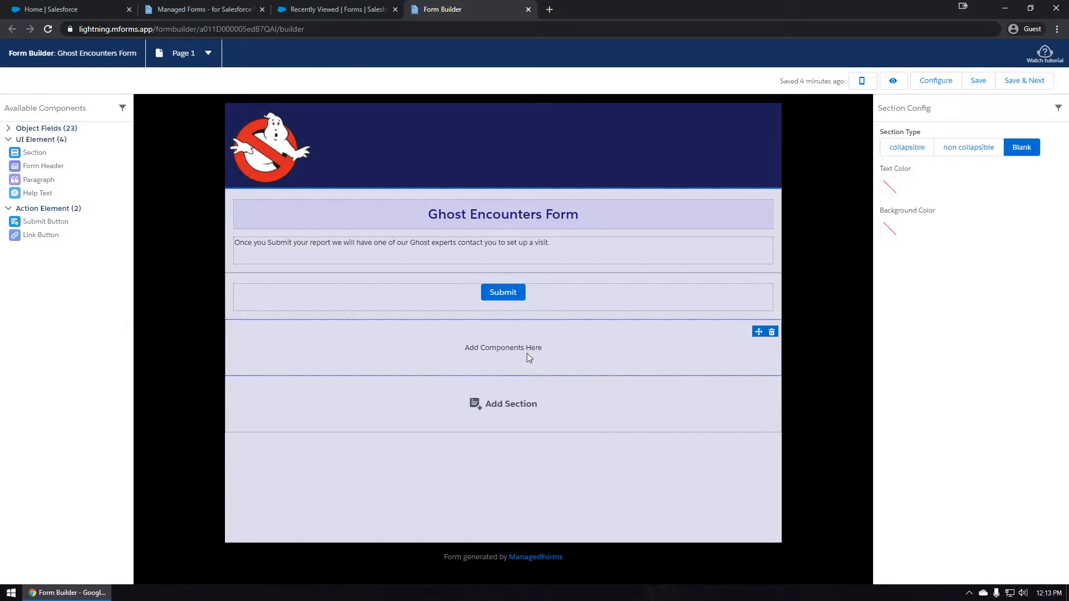
left_click_drag(494, 338, 502, 292)
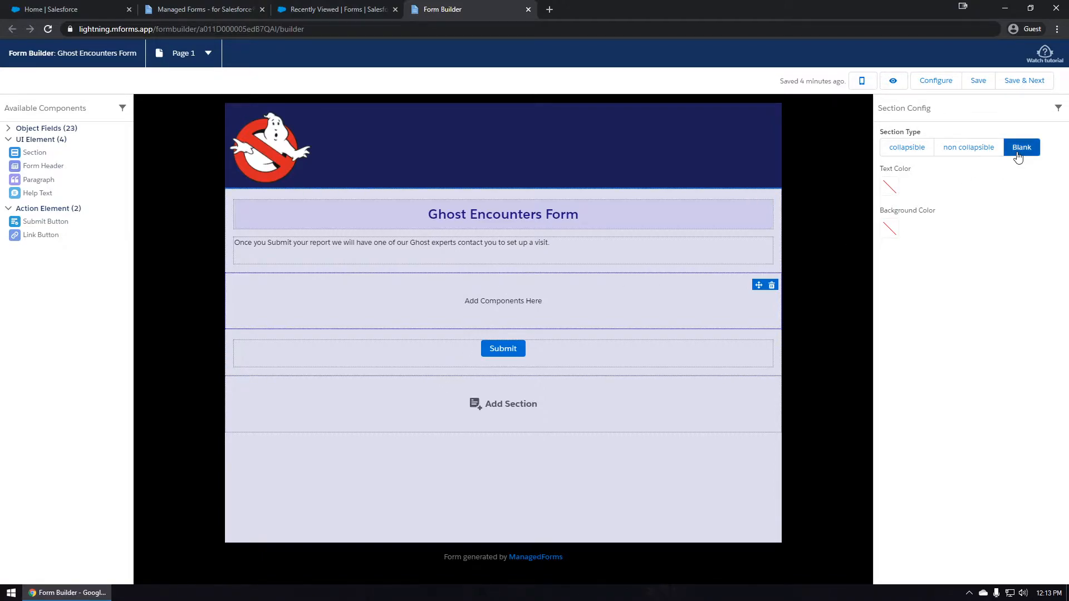
Try the header and collapsible section types, then set the section back to Blank.
left_click(982, 148)
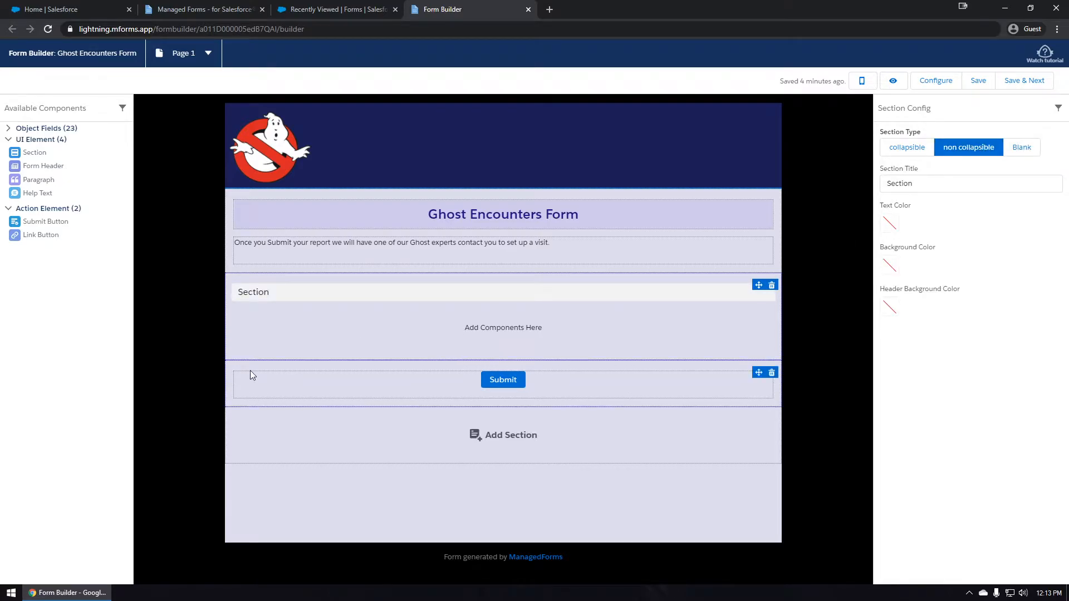
left_click(907, 148)
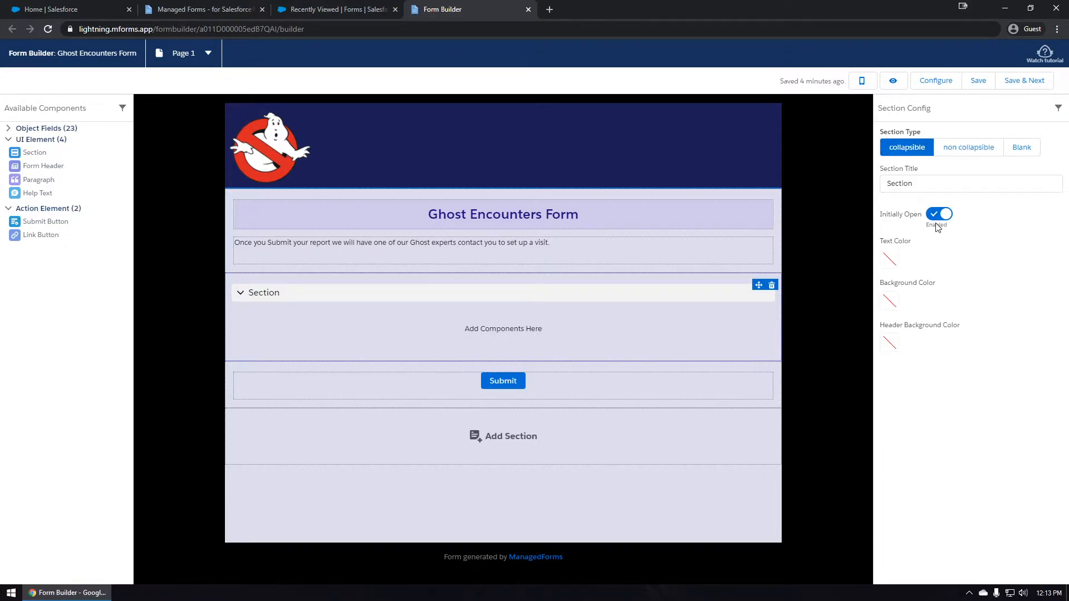
left_click(1012, 149)
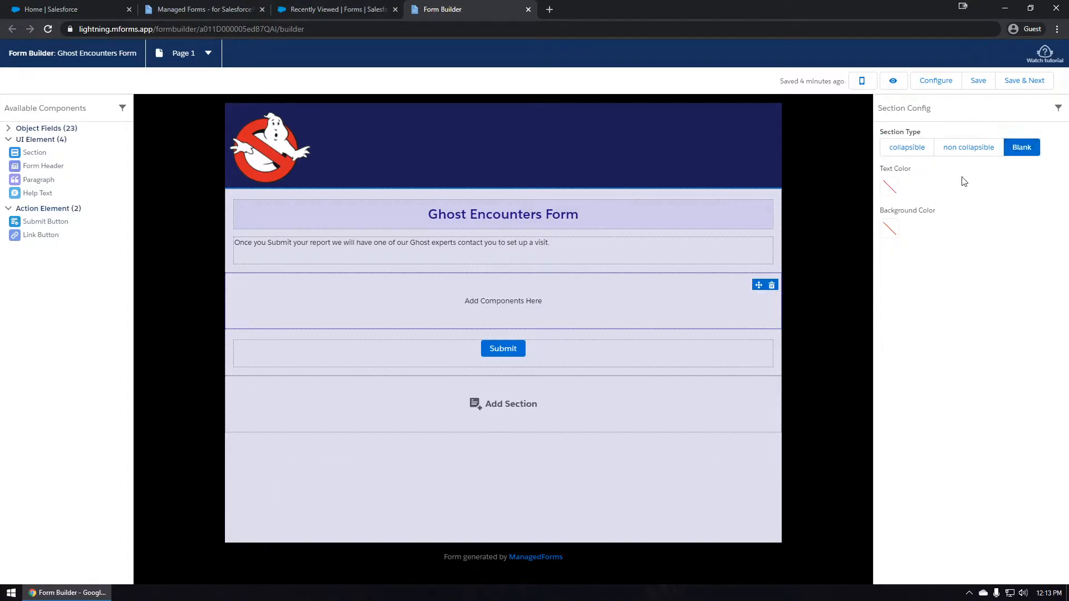
left_click(35, 140)
left_click(39, 152)
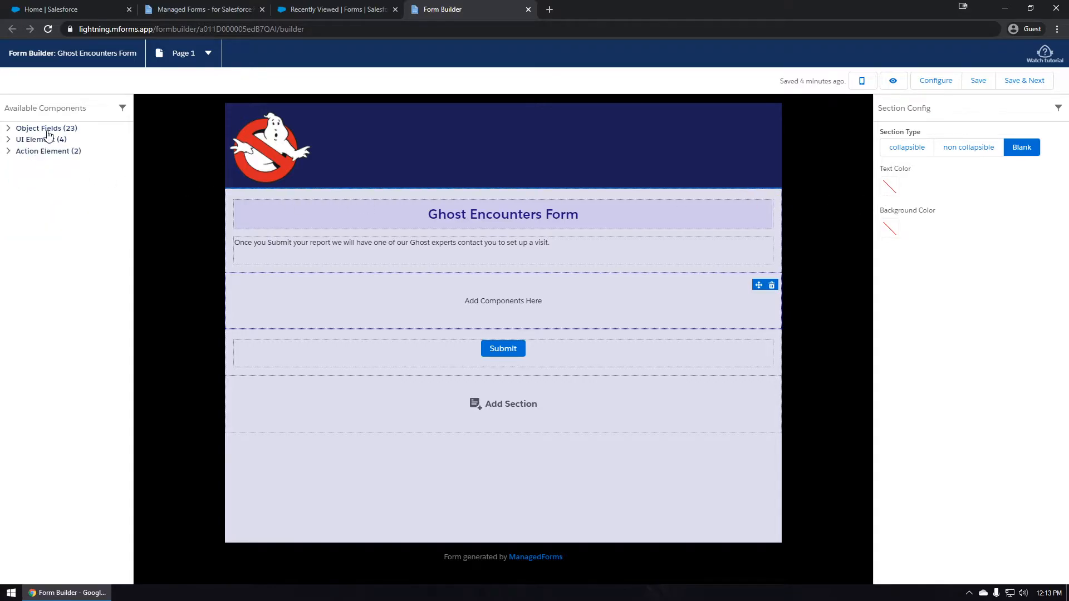
Place Is Resident, Is Family Member and First Report in the section, showing the first two as Yes/No questions.
left_click(49, 129)
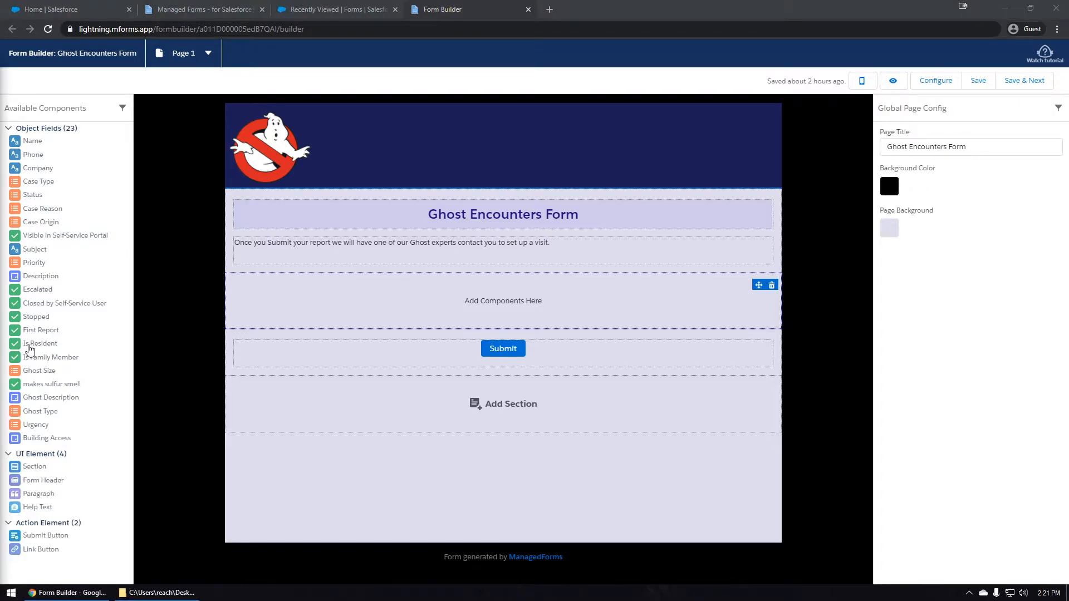
left_click_drag(30, 343, 304, 310)
left_click_drag(19, 345, 274, 317)
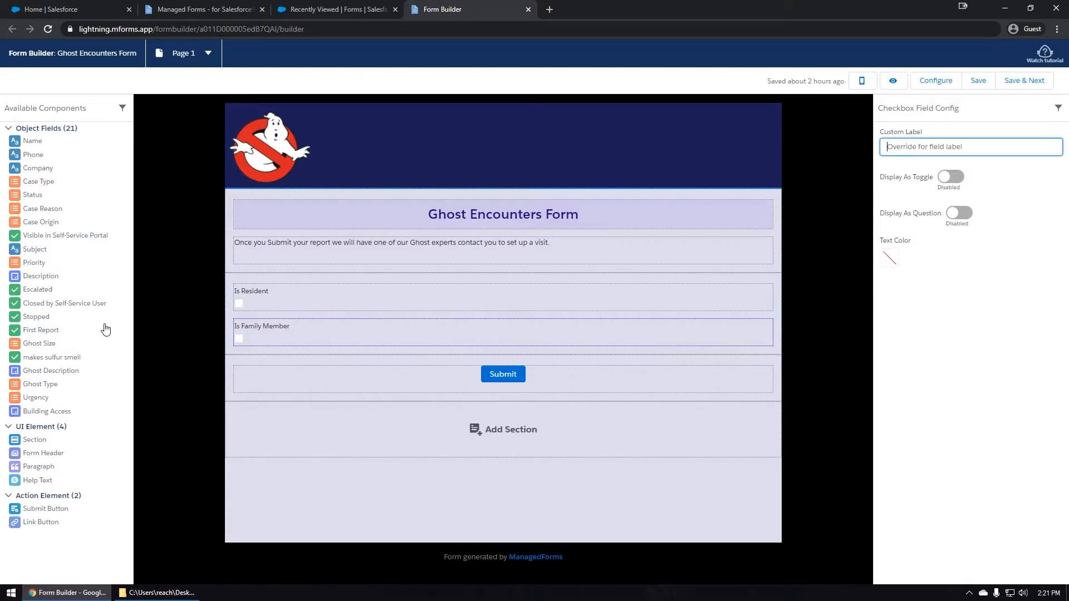
left_click_drag(46, 333, 281, 369)
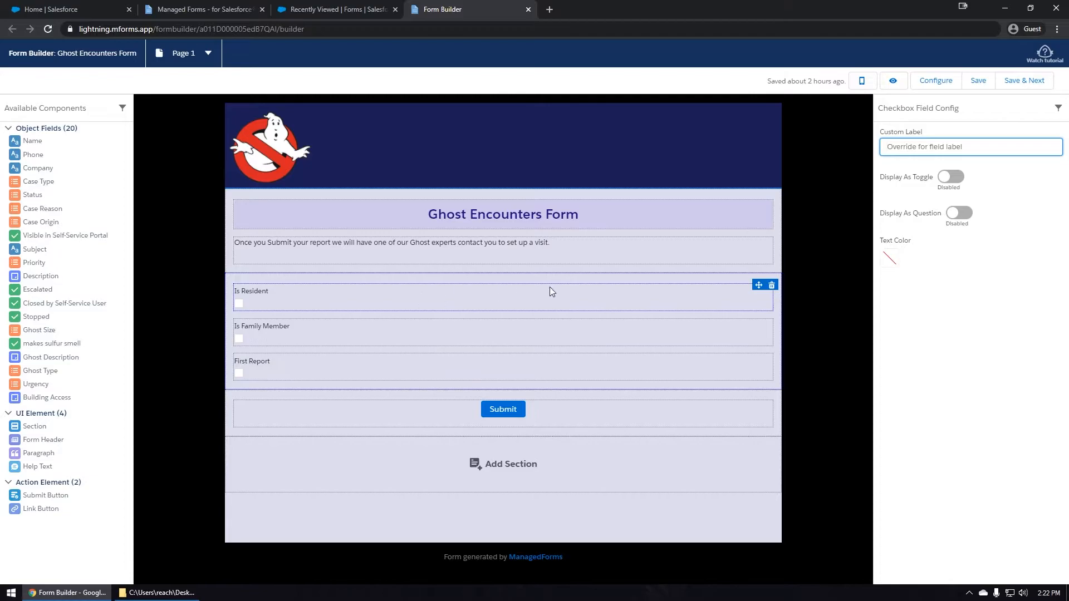
left_click(957, 214)
left_click(377, 334)
left_click(957, 217)
Show First Report as a Yes/No question and give Is Resident a full-sentence custom label.
left_click(387, 362)
left_click(959, 214)
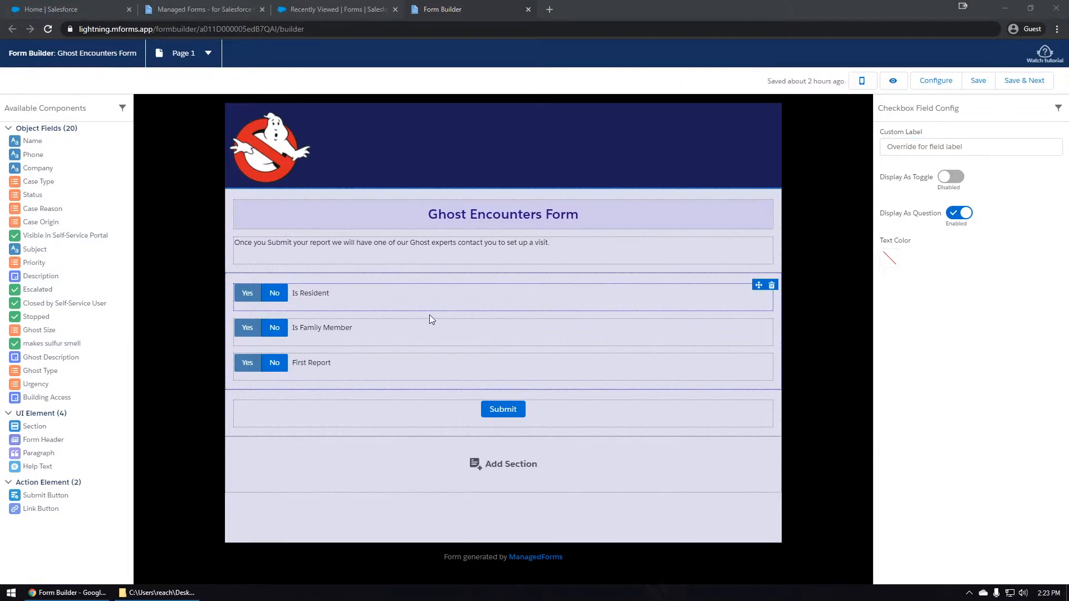
left_click(425, 293)
left_click(938, 145)
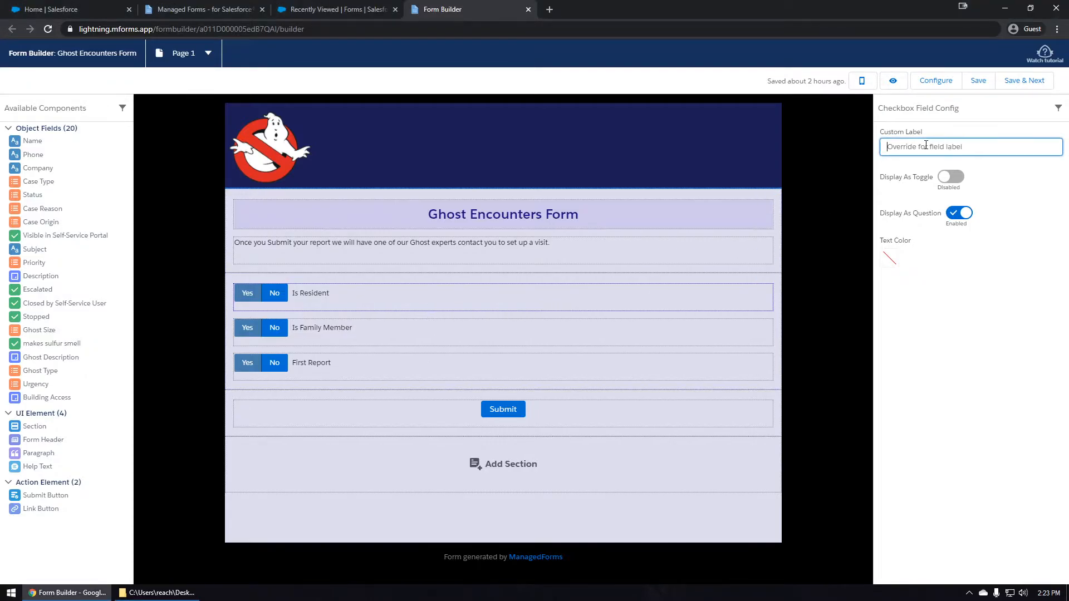
type("Are you a resident or Guest in this location?")
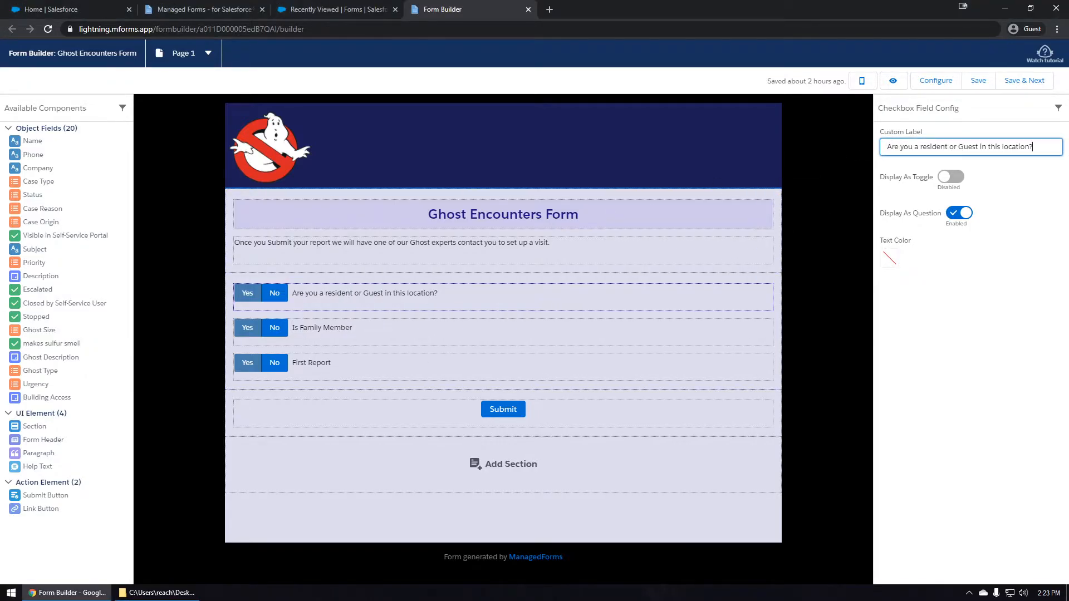
key("alt+Tab")
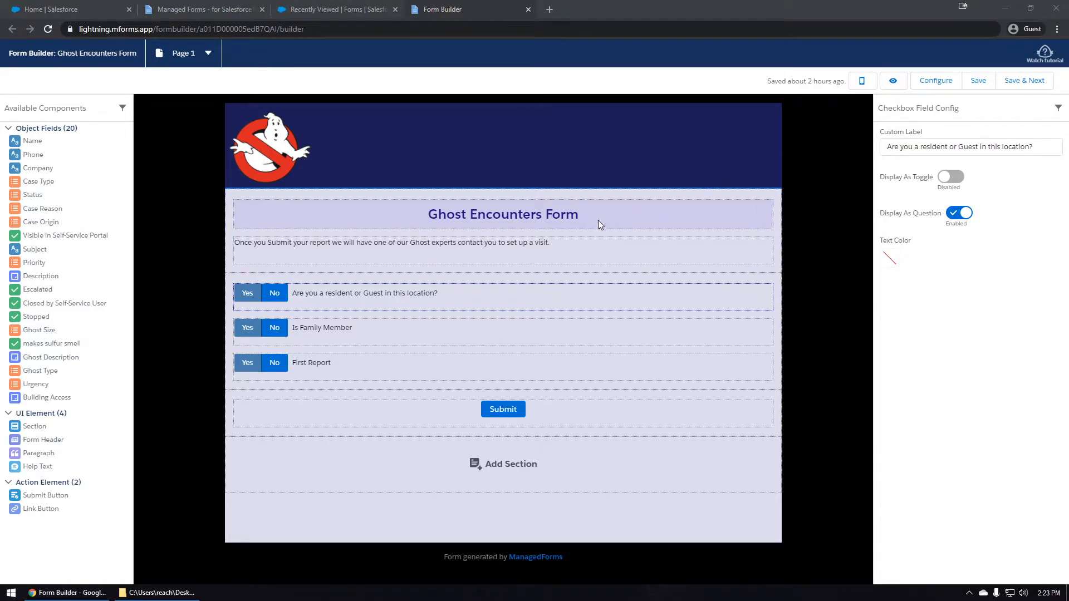
Relabel Is Family Member and First Report with questions like 'Is the Ghost a family member?'.
left_click(472, 344)
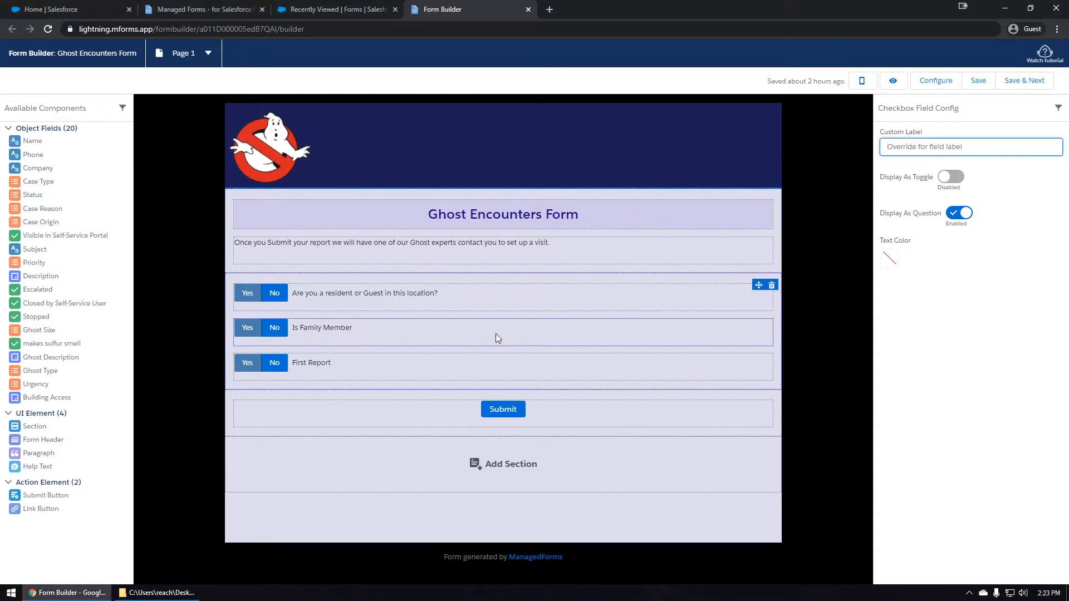
type("Is the Ghost a family member?")
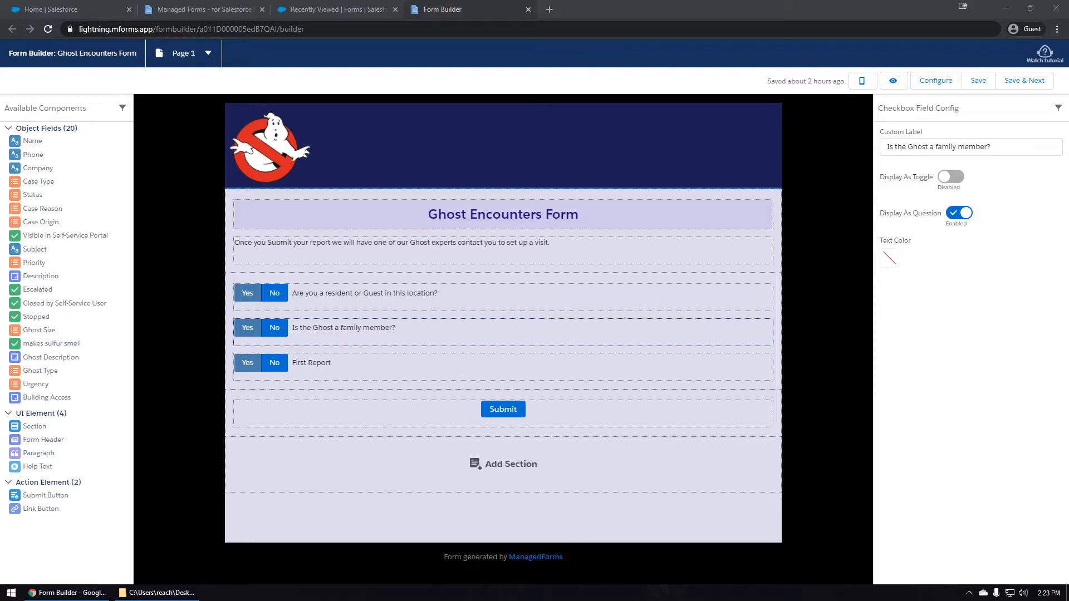
left_click(348, 372)
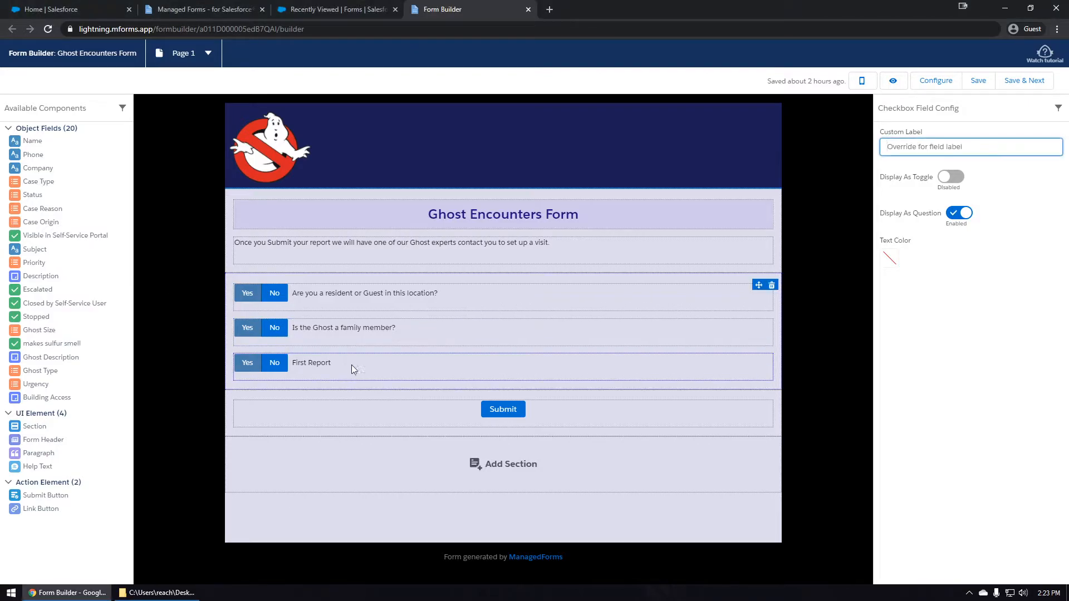
left_click(915, 146)
type("Is this the first time you are reporting this Ghost?")
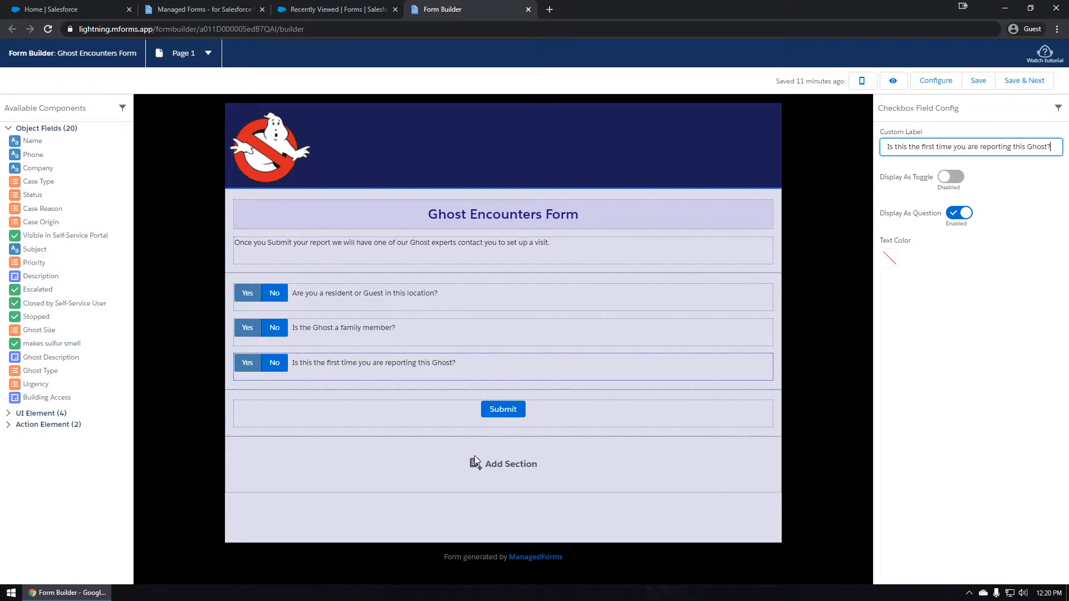
Add a headed section above Submit holding Name and Phone, removing a trial Company field.
left_click(515, 465)
left_click(486, 467)
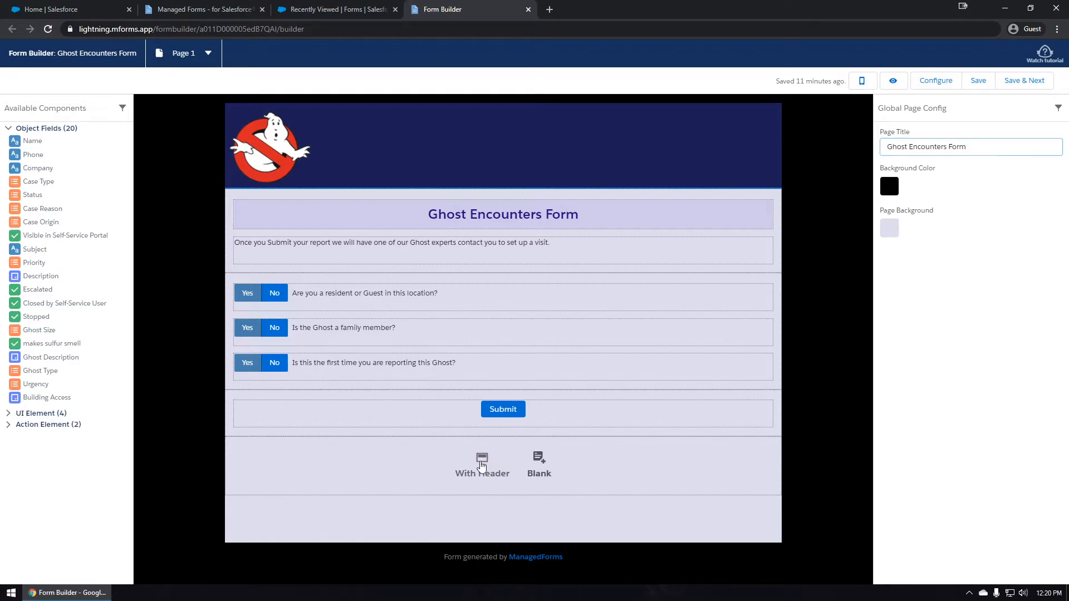
left_click_drag(415, 456, 418, 421)
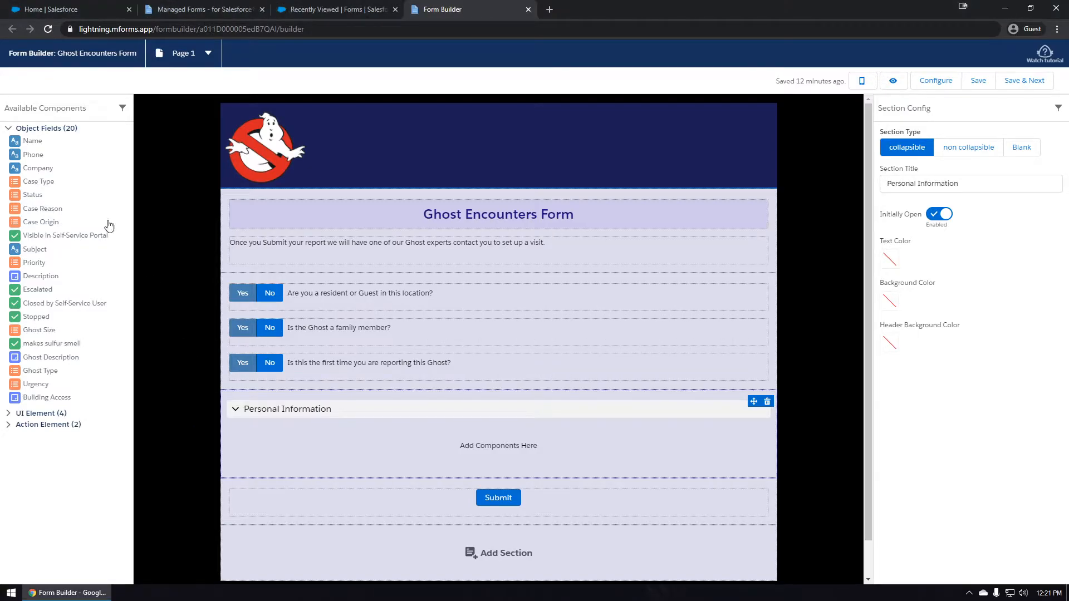
left_click_drag(26, 143, 317, 451)
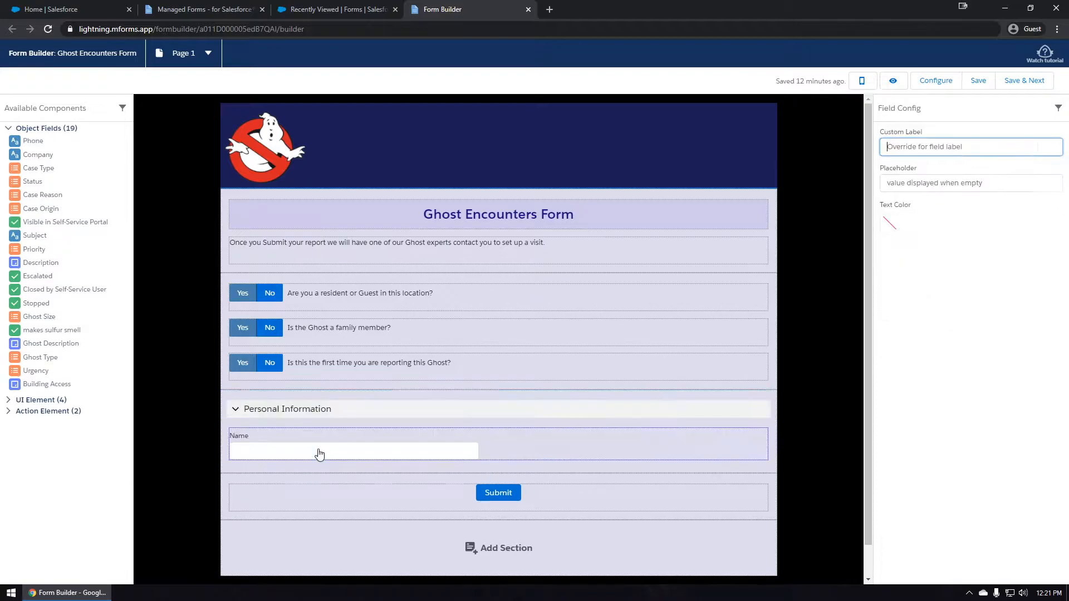
left_click_drag(30, 146, 578, 441)
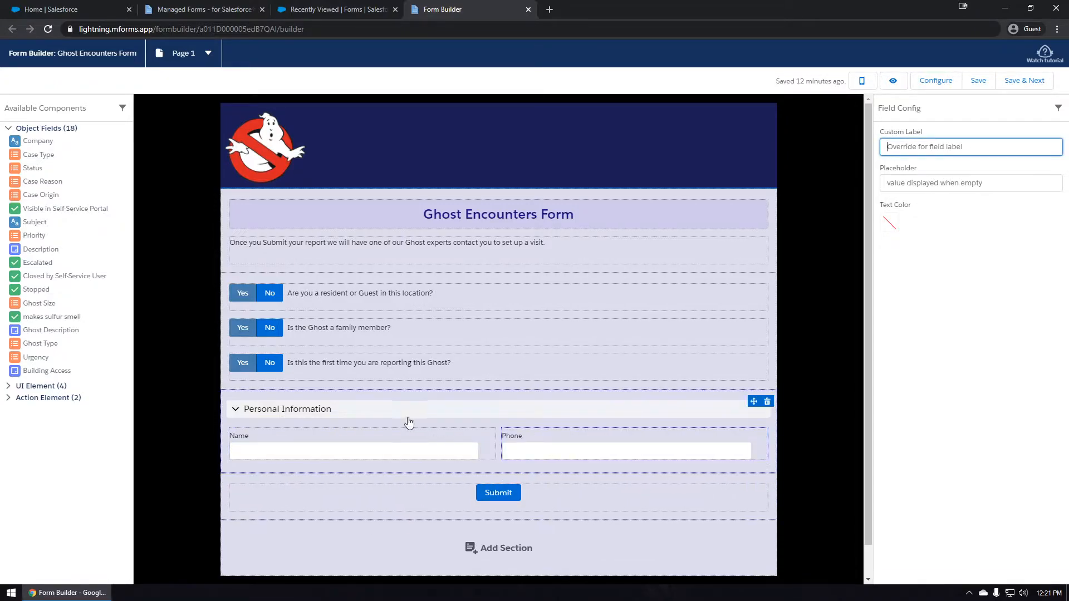
left_click_drag(30, 146, 313, 466)
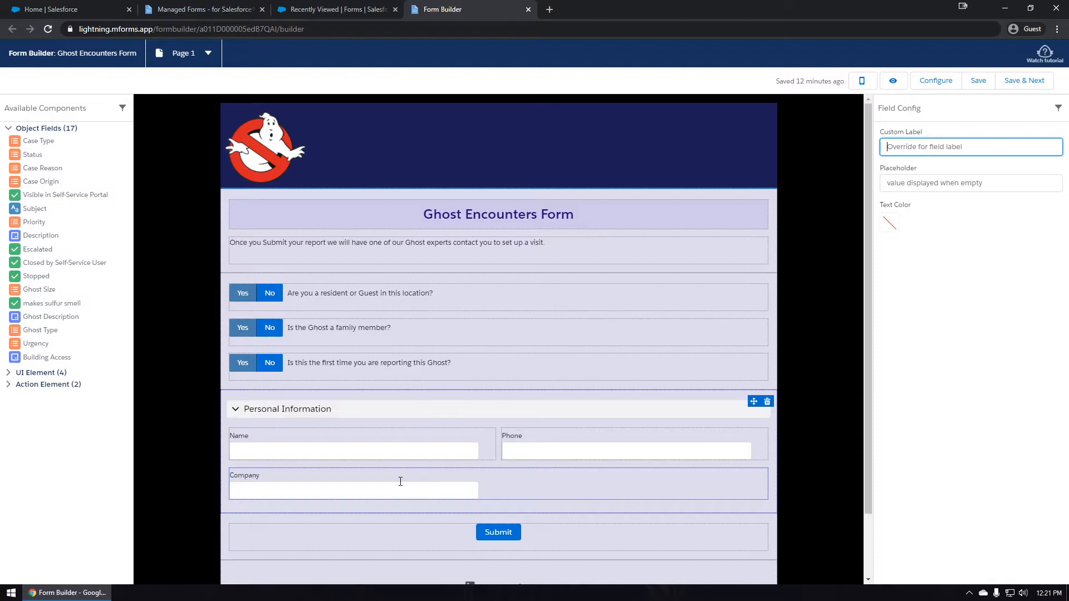
left_click_drag(345, 484, 67, 215)
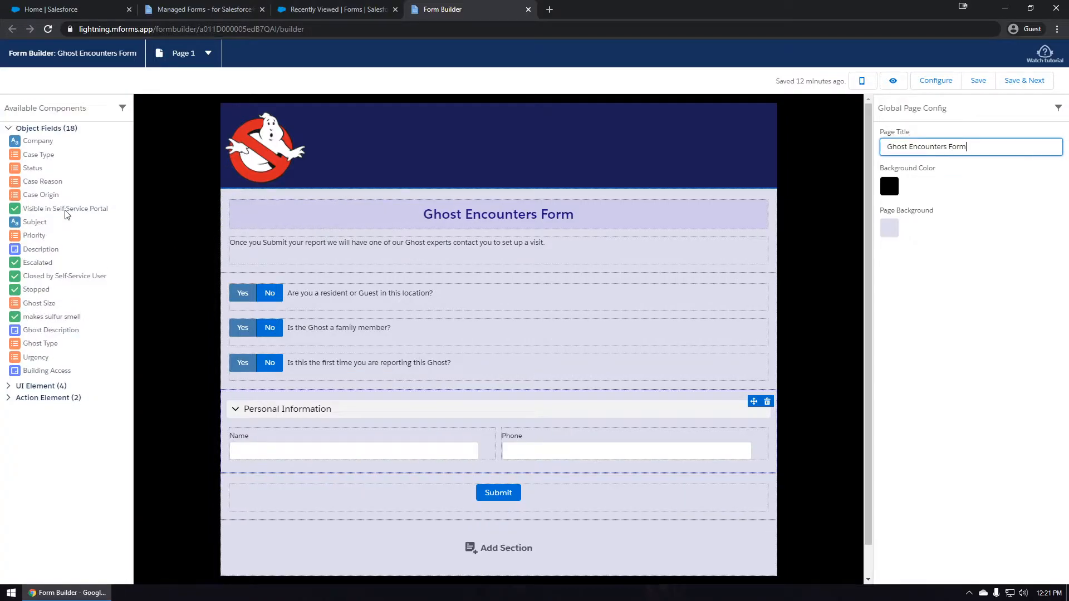
Add the Building Access field under Name, found by filtering fields for 'bu', then clear the filter.
left_click(49, 107)
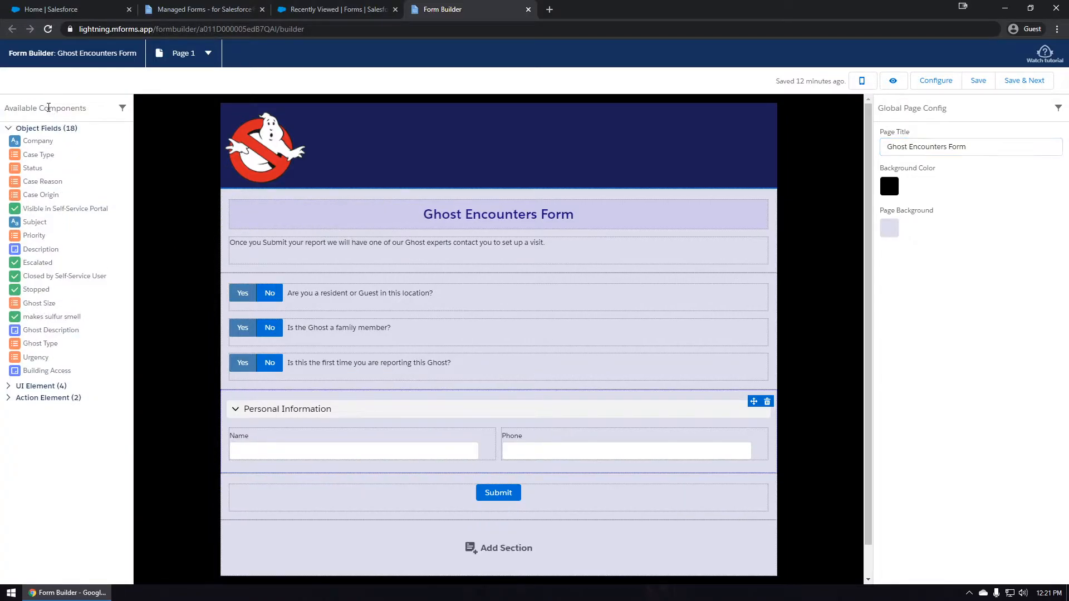
type("buil")
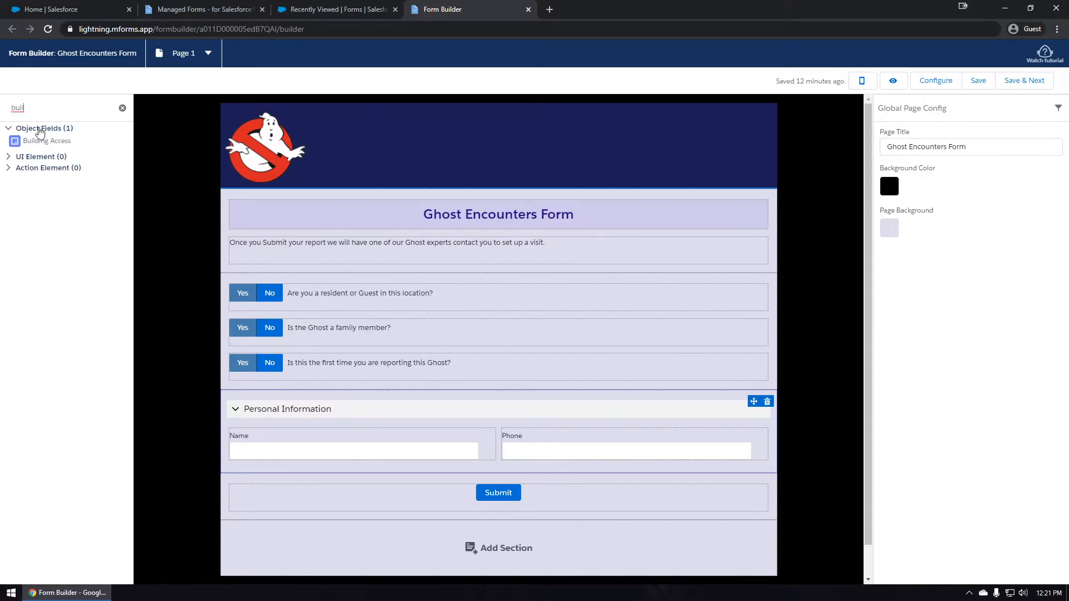
left_click_drag(35, 143, 288, 464)
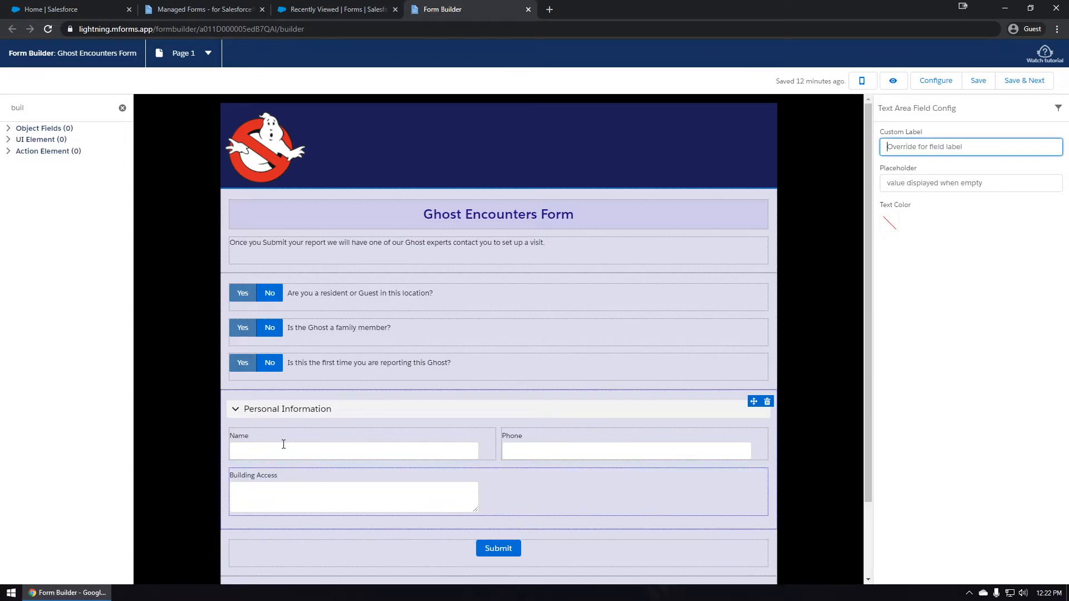
scroll(281, 443, "down", 2)
left_click(122, 108)
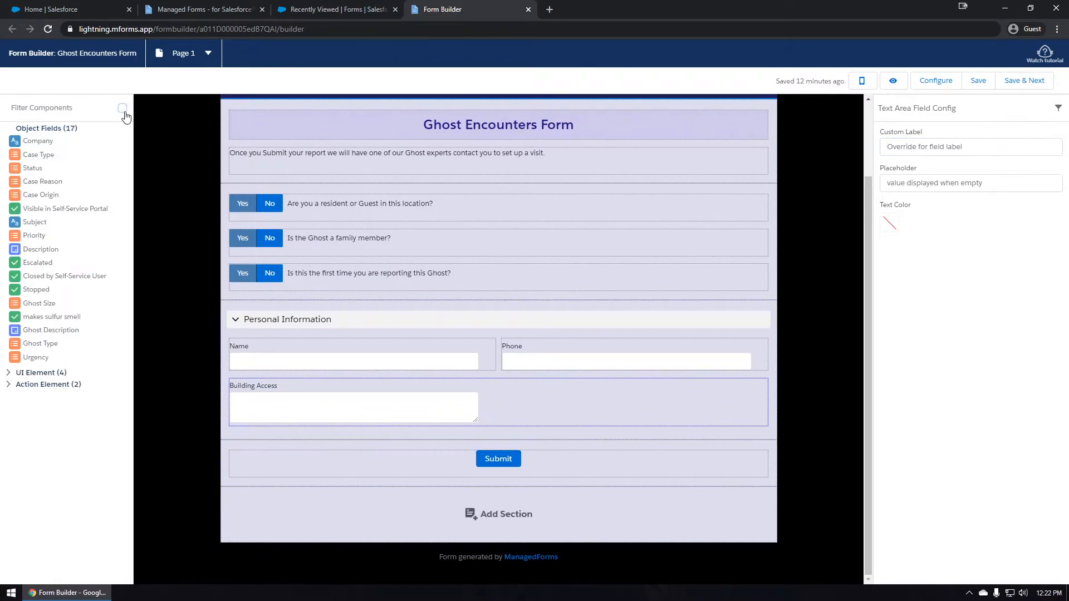
left_click(196, 166)
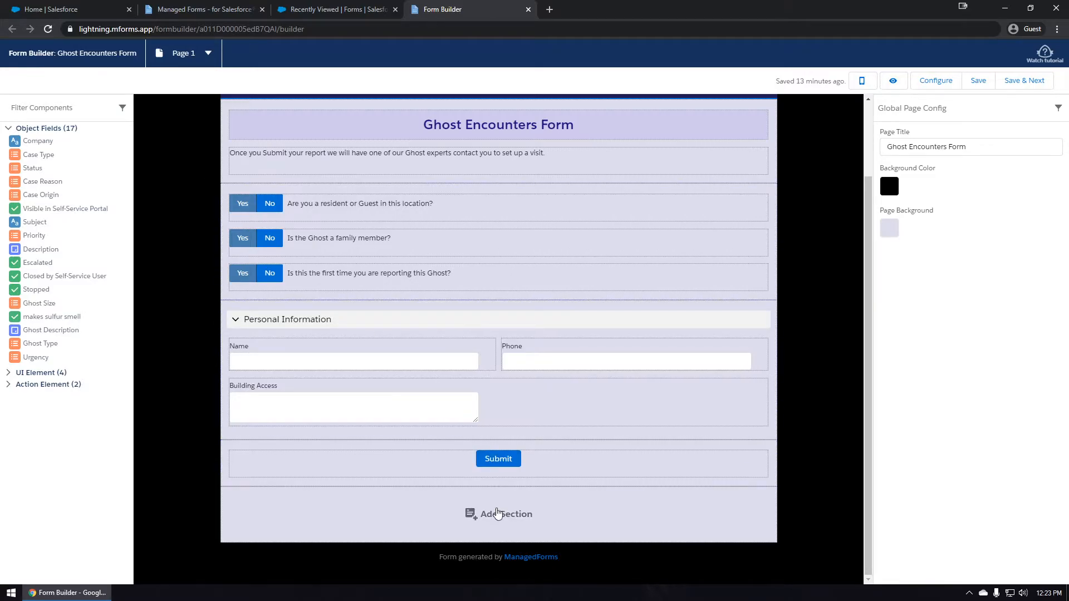
Add a new section with a header just above the Submit button.
left_click(480, 513)
left_click(486, 517)
left_click_drag(377, 529, 356, 466)
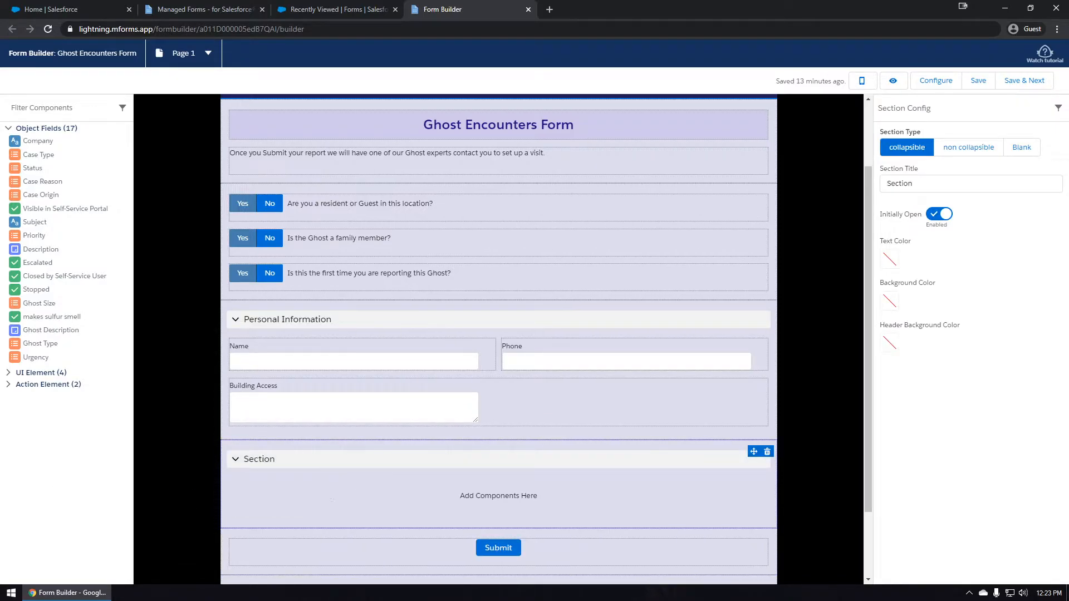
Title the section 'Additional Details' with a #ADA2F9 header colour and Initially Open off.
double_click(945, 186)
type("Additional Details")
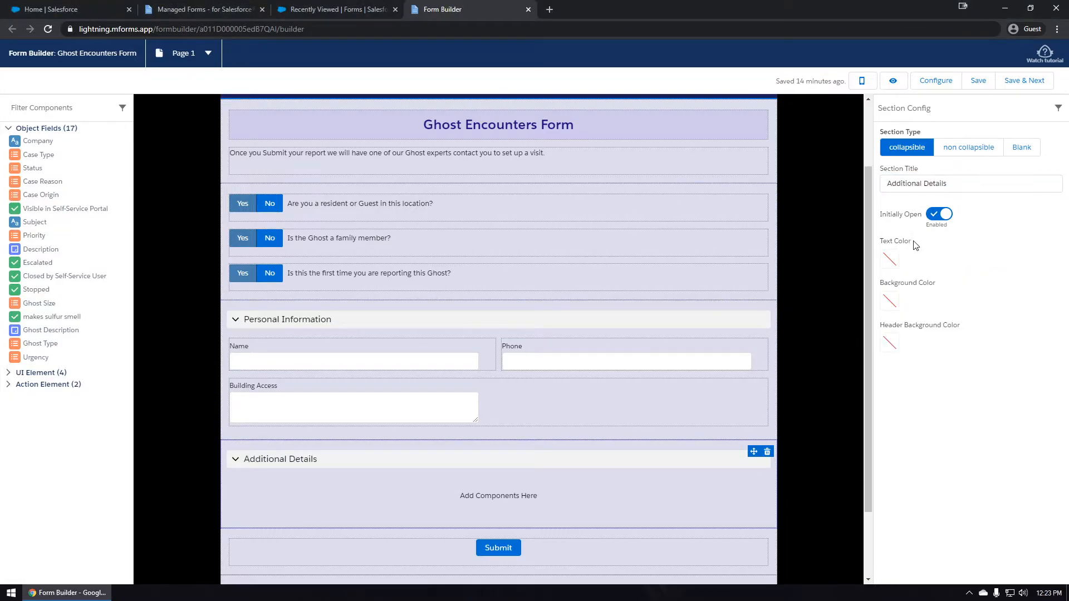
left_click(890, 344)
left_click_drag(962, 462, 900, 462)
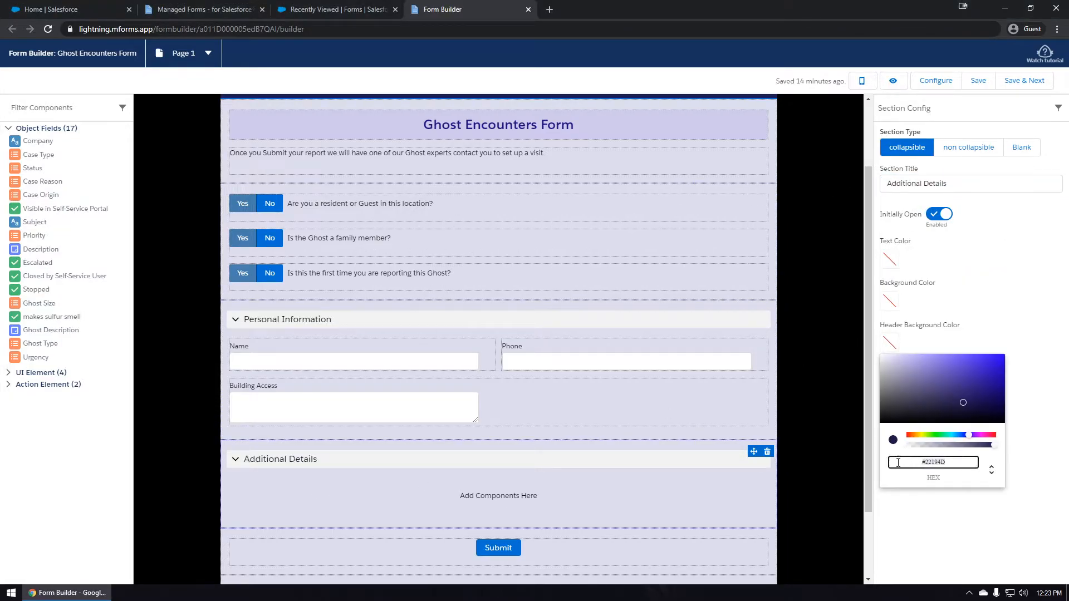
type("#ADA2F9")
left_click(1003, 307)
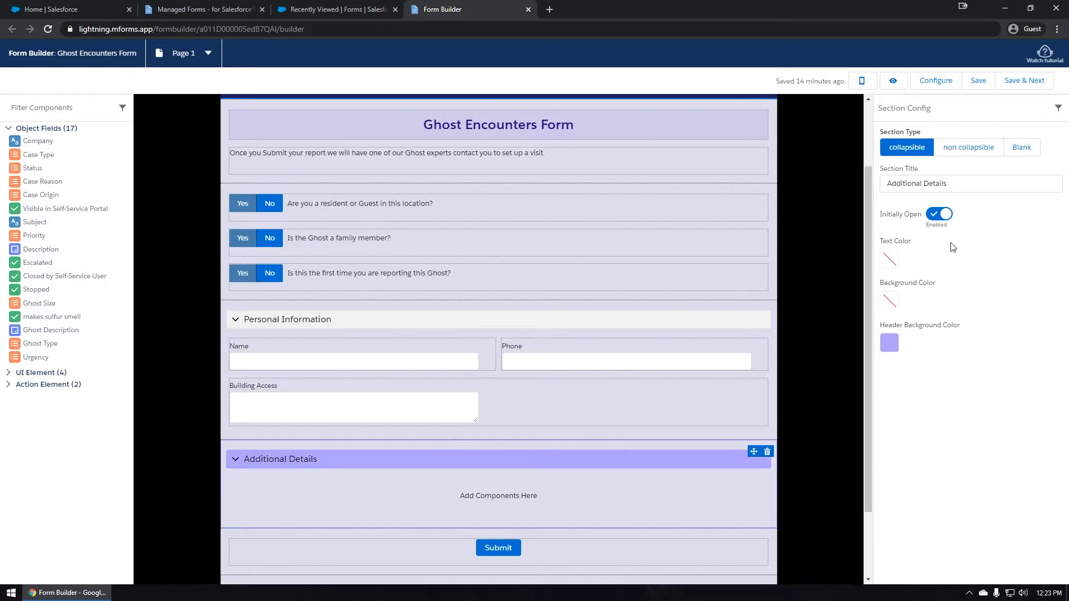
left_click(937, 215)
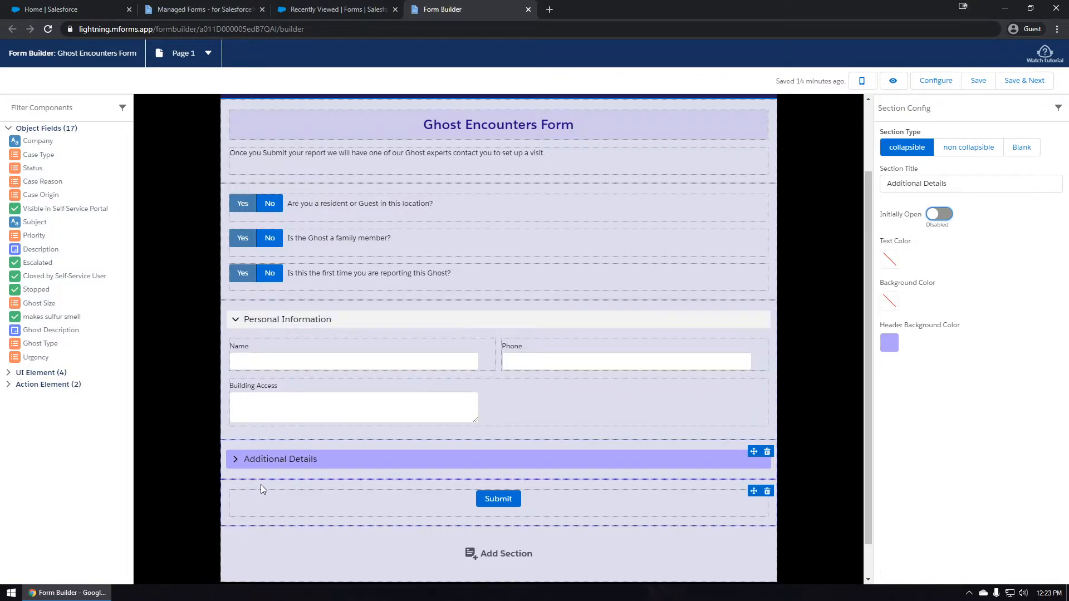
left_click(235, 462)
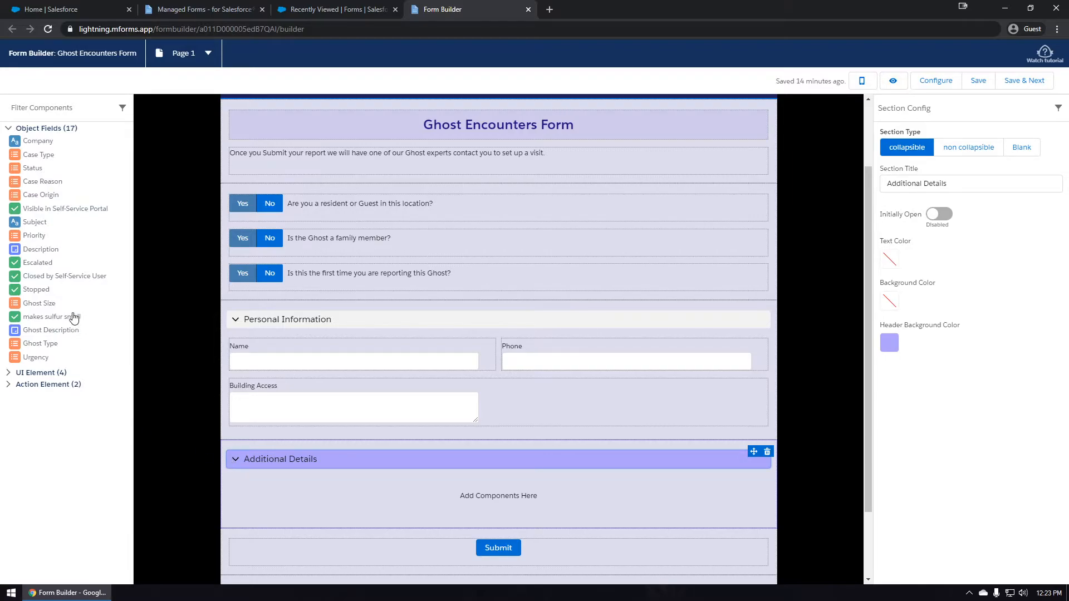
Filter for and drag in the Ghost Description text area, then the Ghost Size and Ghost Type picklists.
left_click(64, 109)
type("desc")
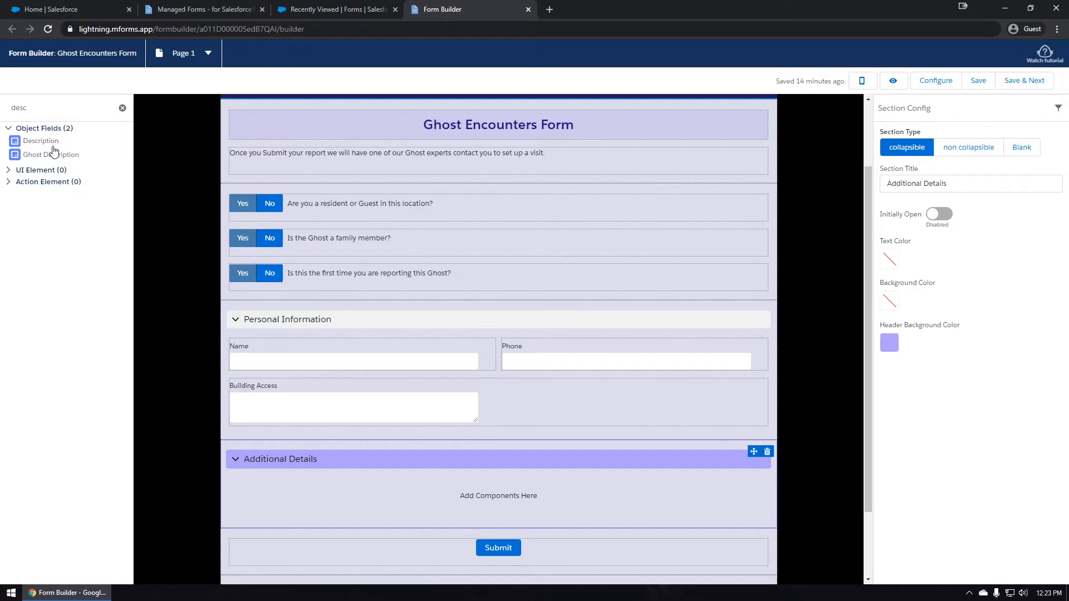
left_click_drag(34, 156, 388, 515)
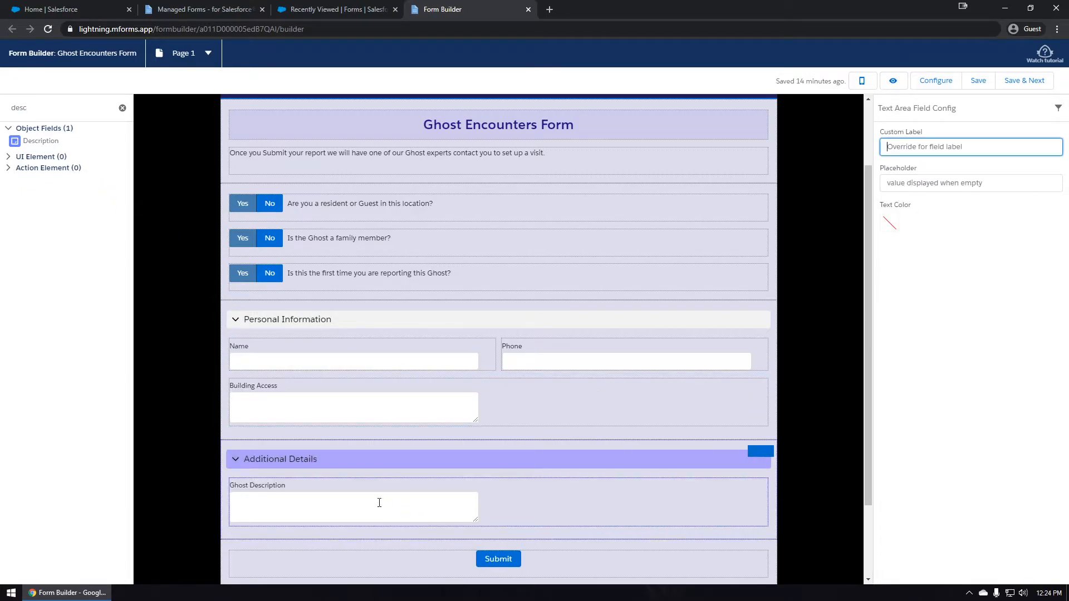
left_click(123, 108)
left_click(70, 111)
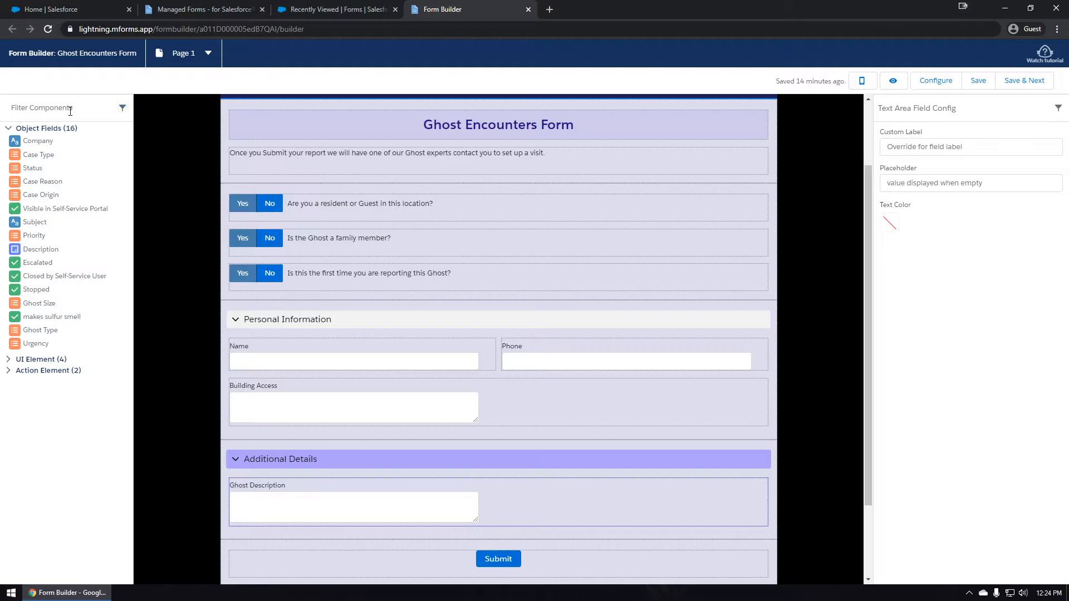
type("siz")
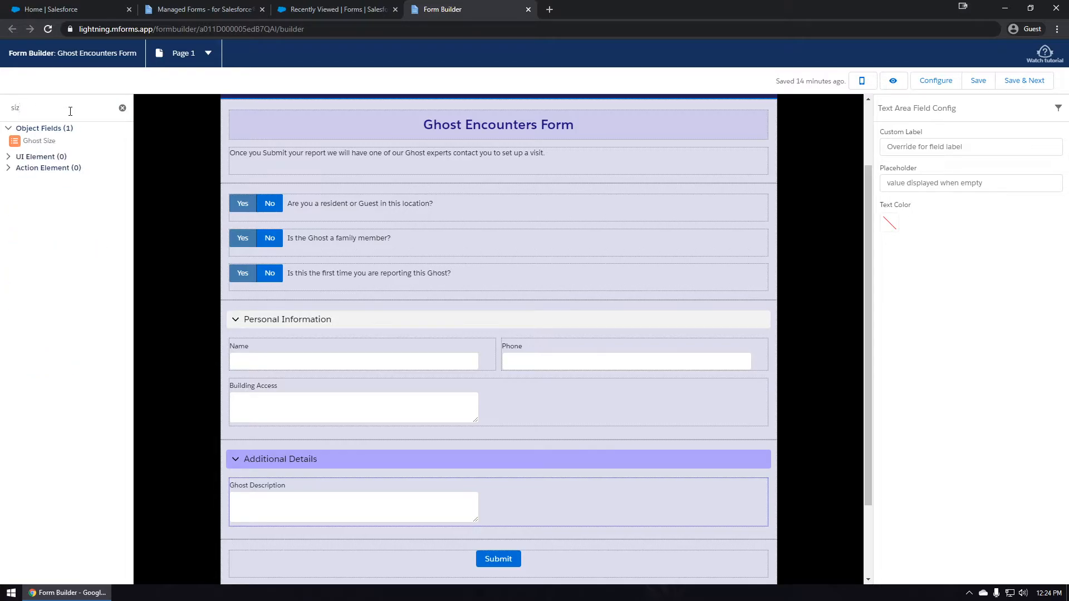
left_click_drag(16, 142, 325, 530)
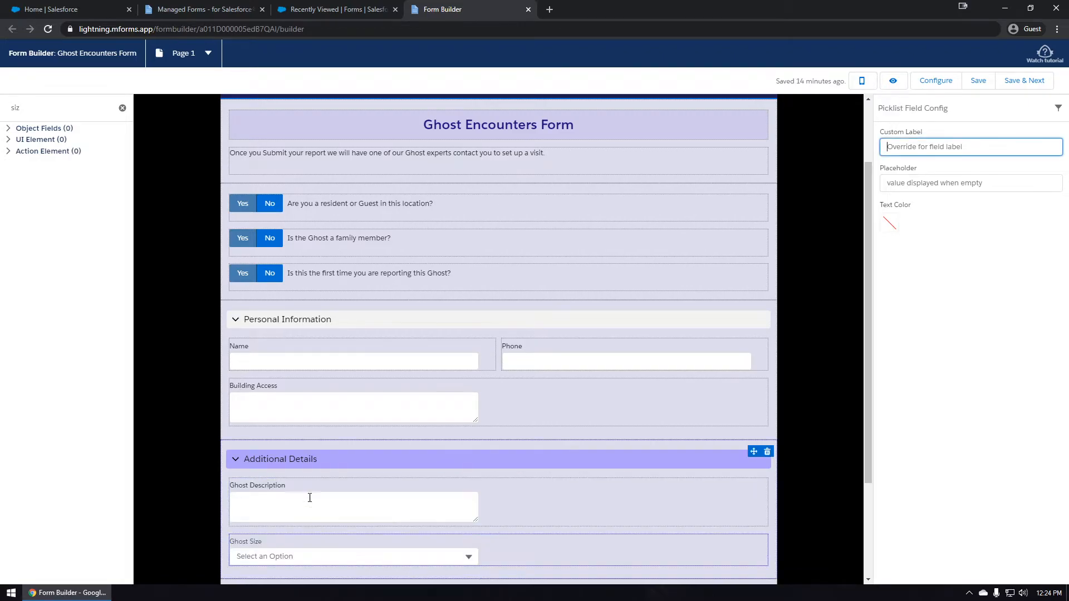
scroll(314, 509, "down", 3)
left_click(122, 108)
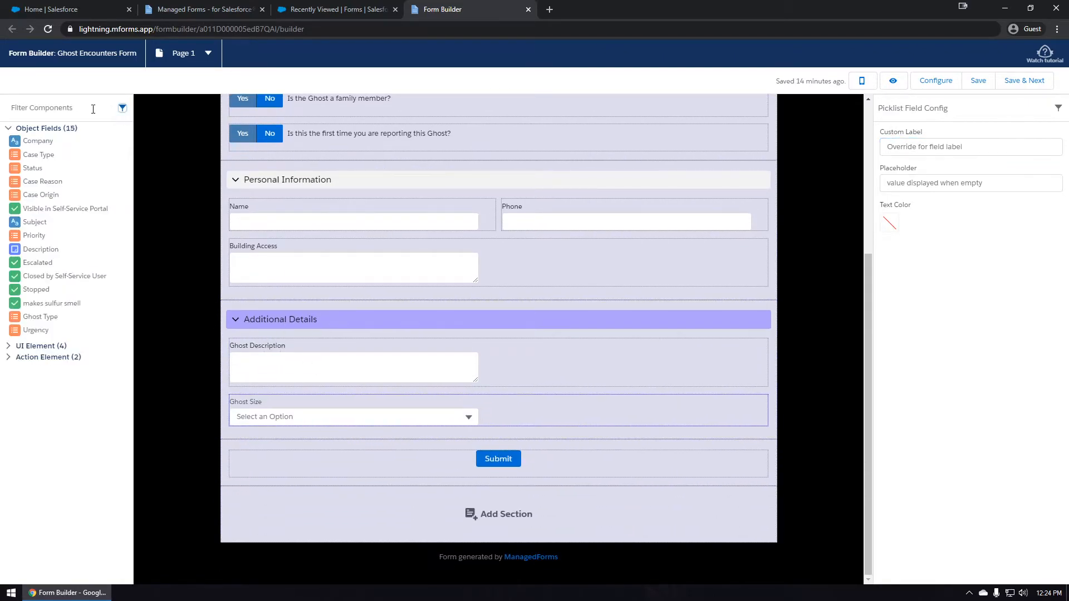
type("type")
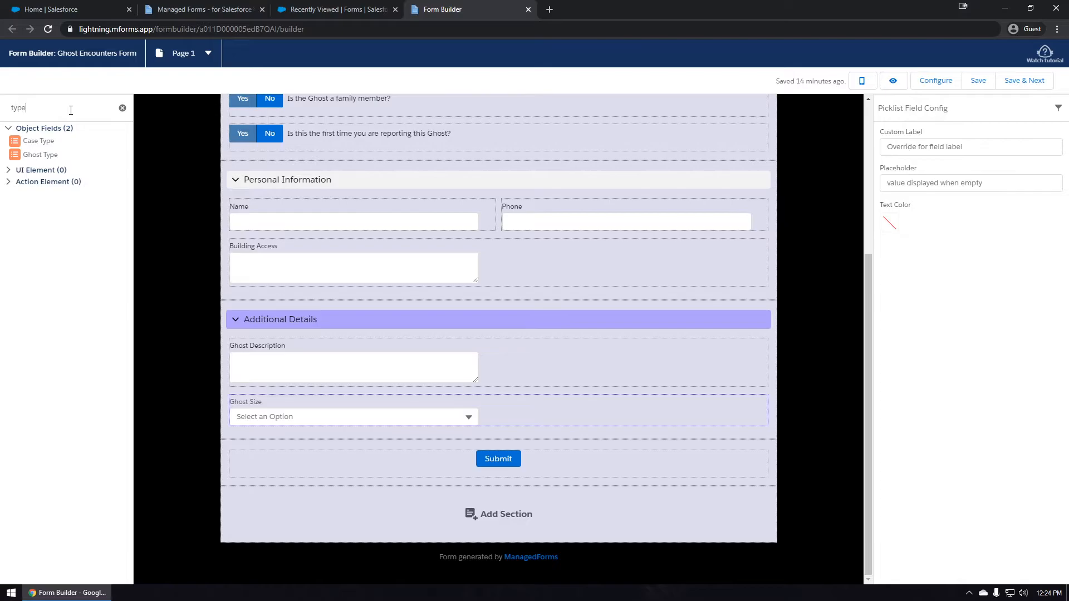
left_click_drag(33, 154, 352, 426)
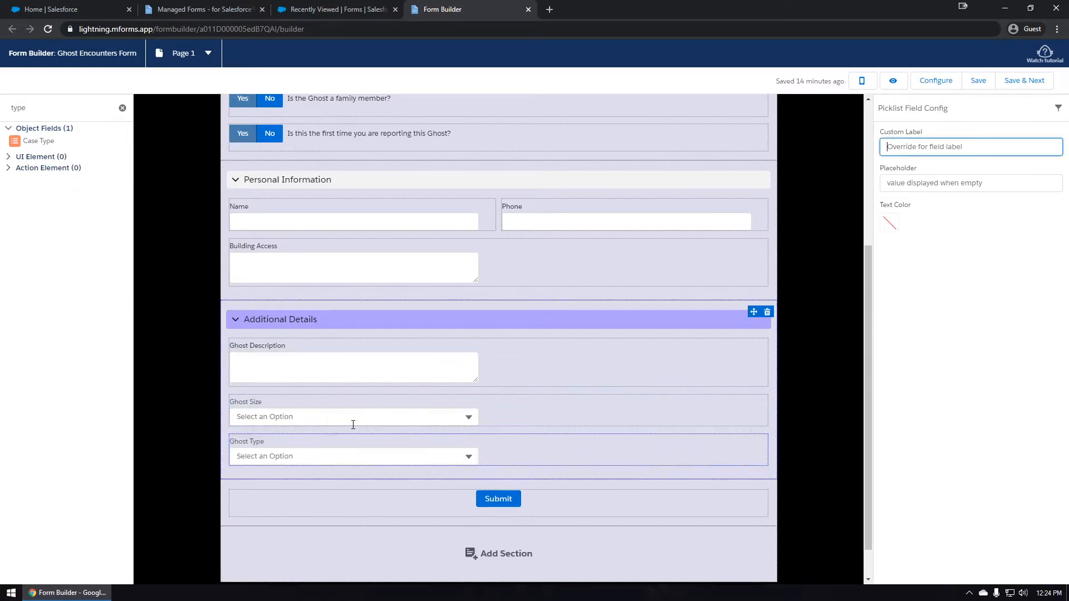
scroll(286, 405, "down", 1)
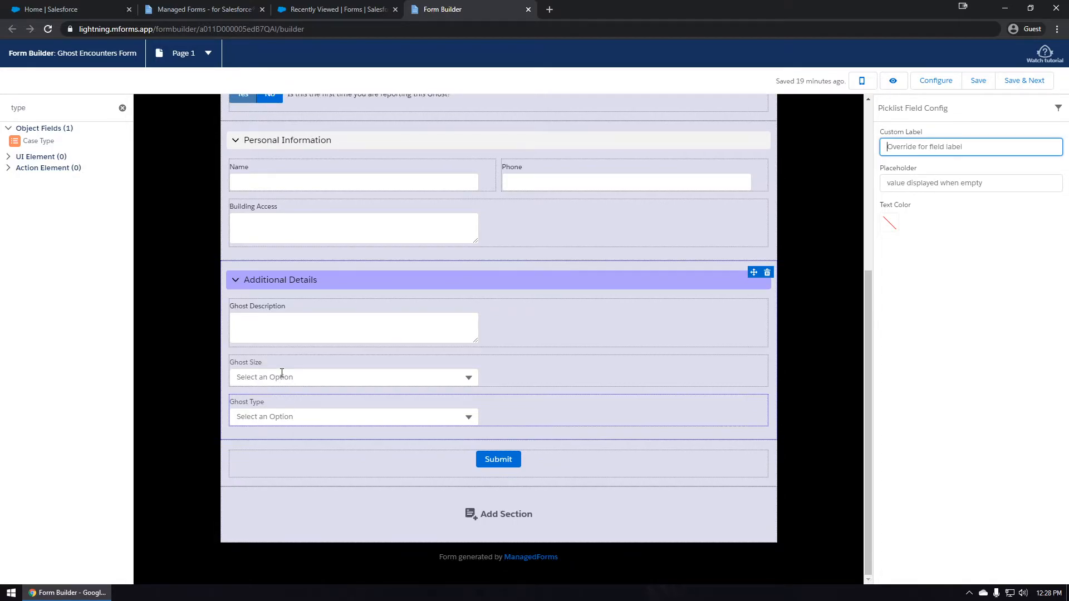
Pick medium for Ghost Size, leave Ghost Type unset, then preview the form full-width.
left_click(282, 375)
left_click(261, 440)
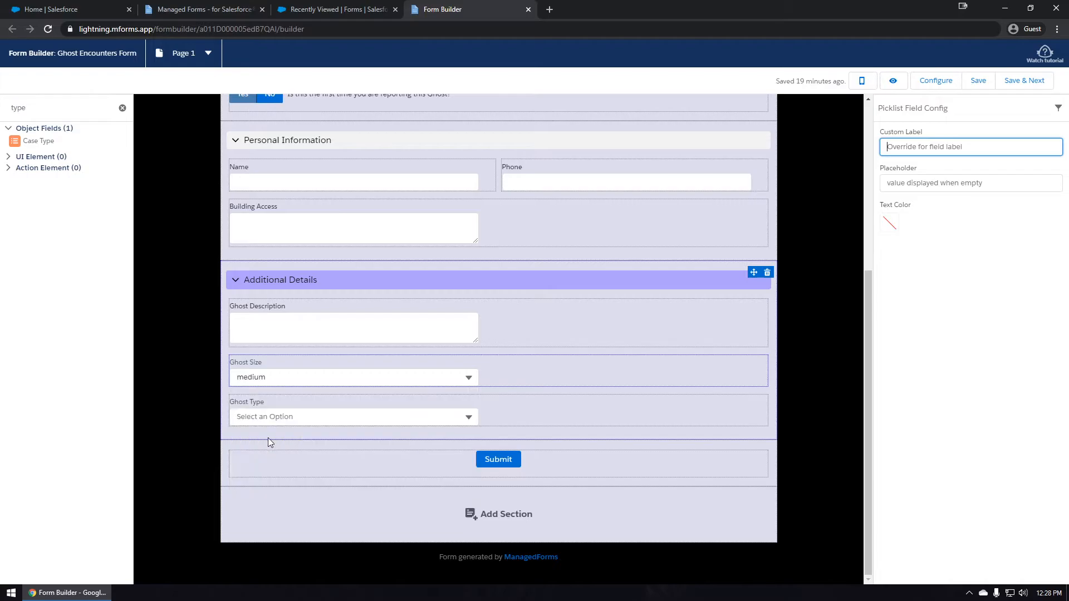
left_click(283, 417)
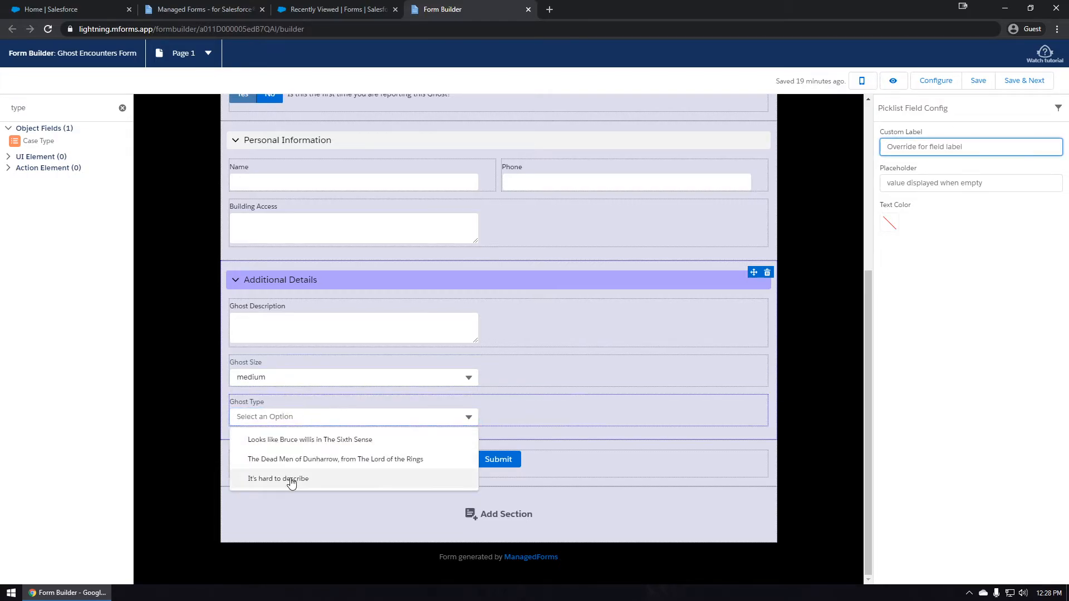
left_click(304, 419)
left_click(502, 414)
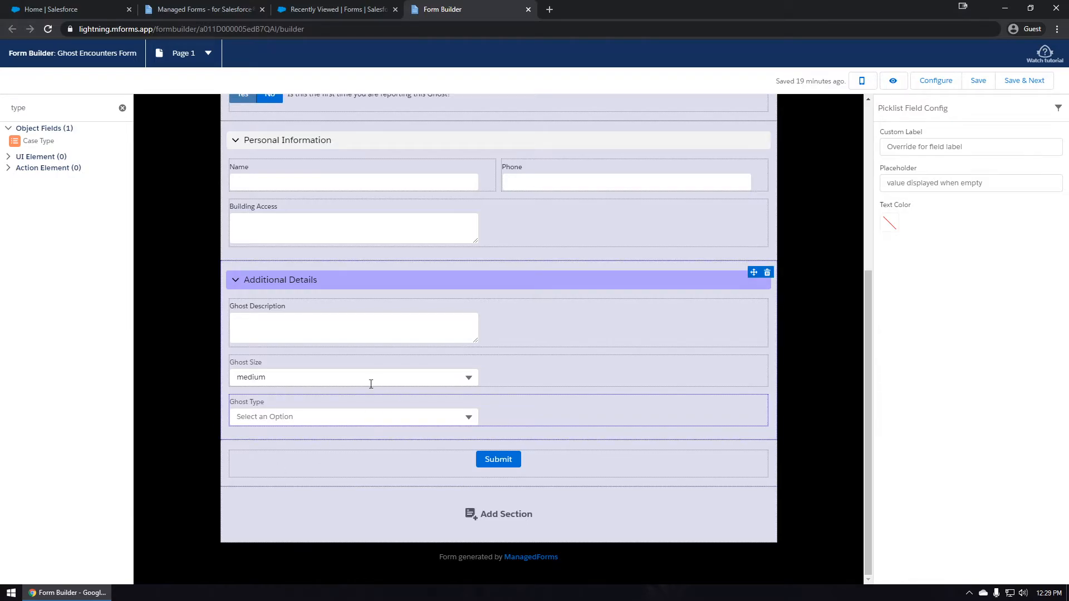
left_click(892, 84)
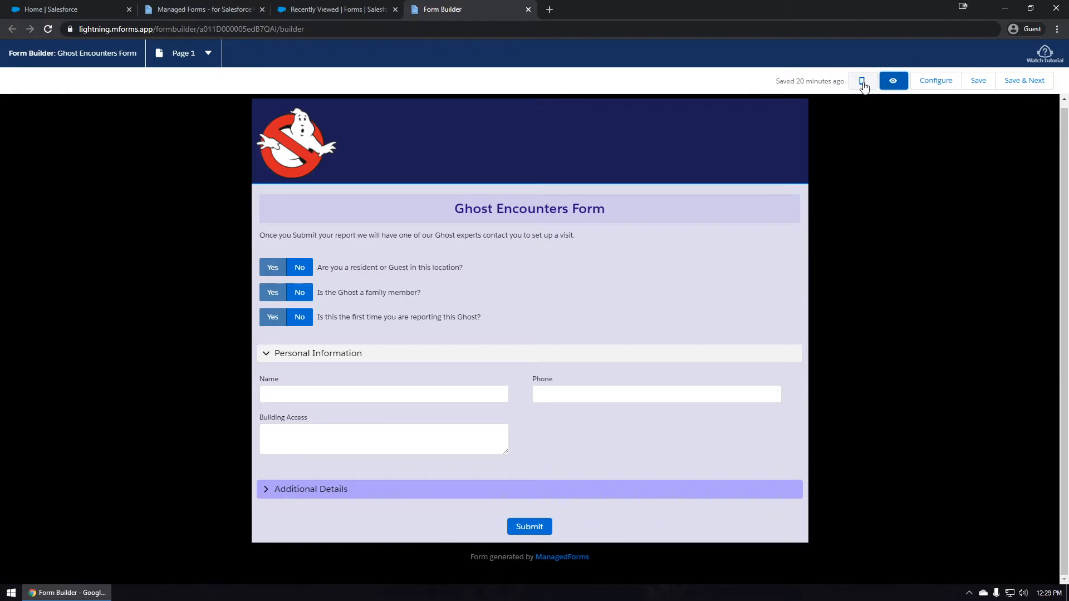
View the preview at mobile width, then desktop width, and exit back to the editor.
left_click(863, 84)
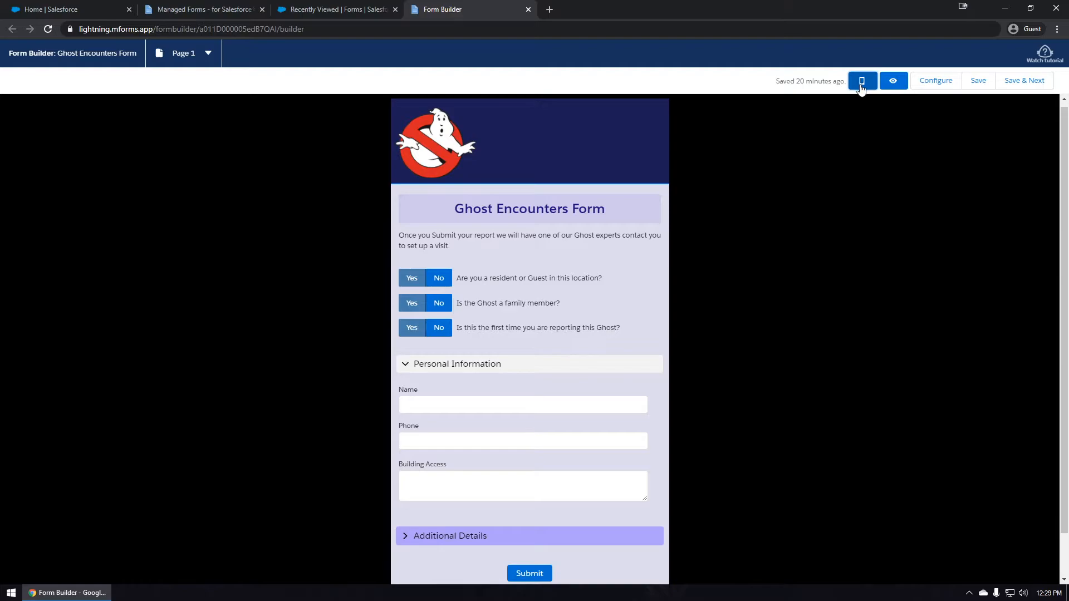
scroll(517, 278, "down", 2)
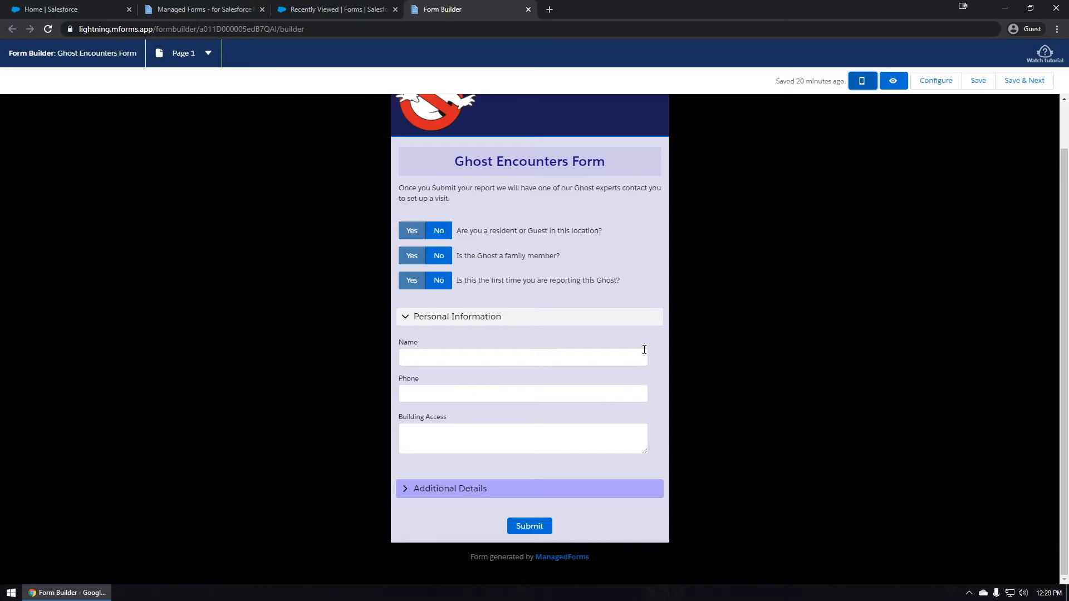
left_click(862, 83)
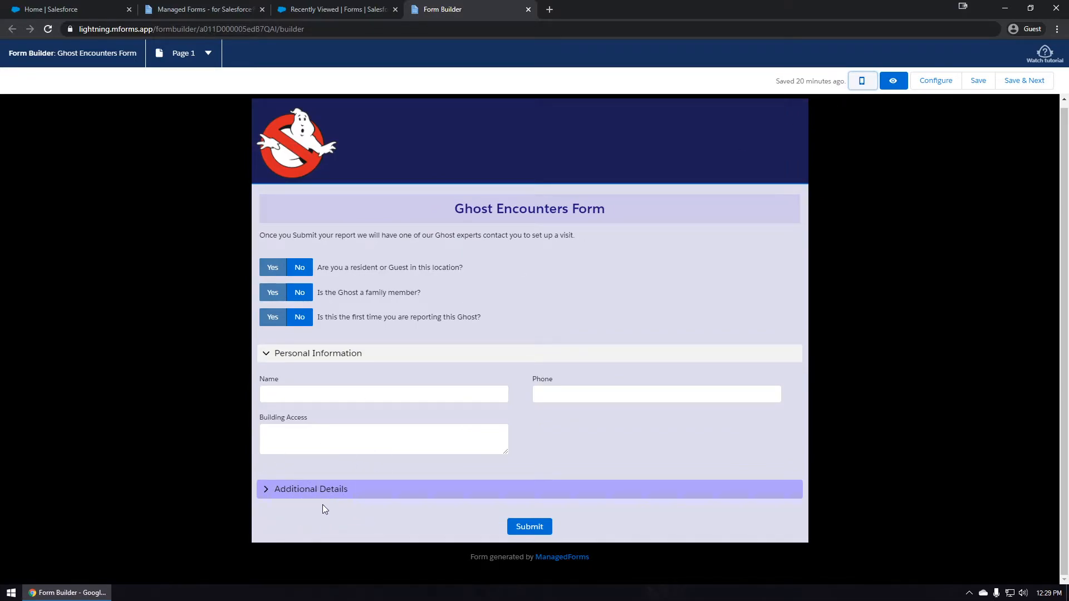
left_click(890, 83)
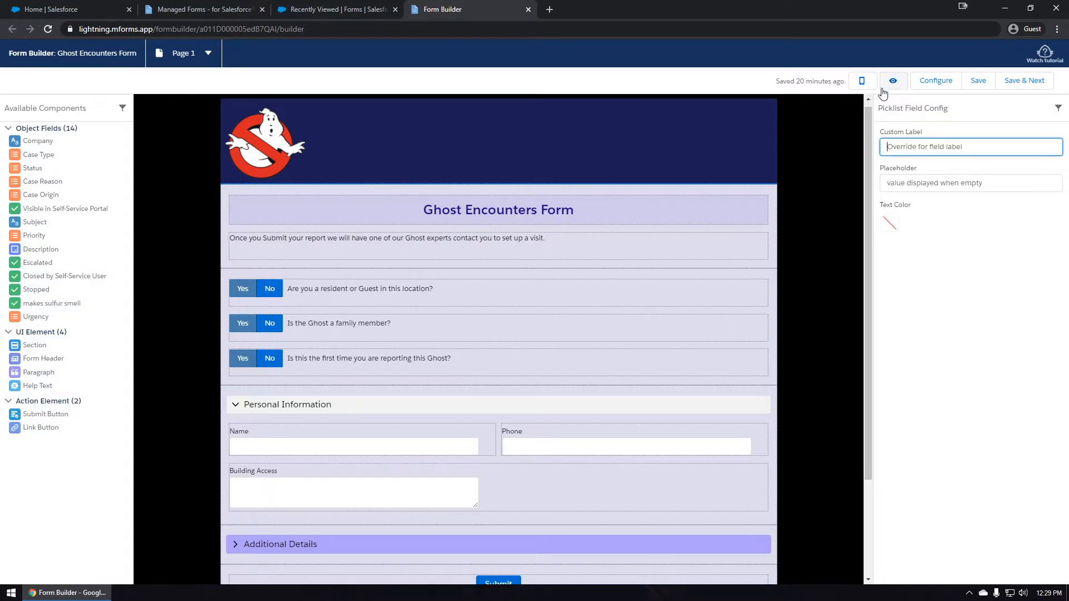
Save the form and relabel the Submit button 'Please Help!'.
left_click(974, 81)
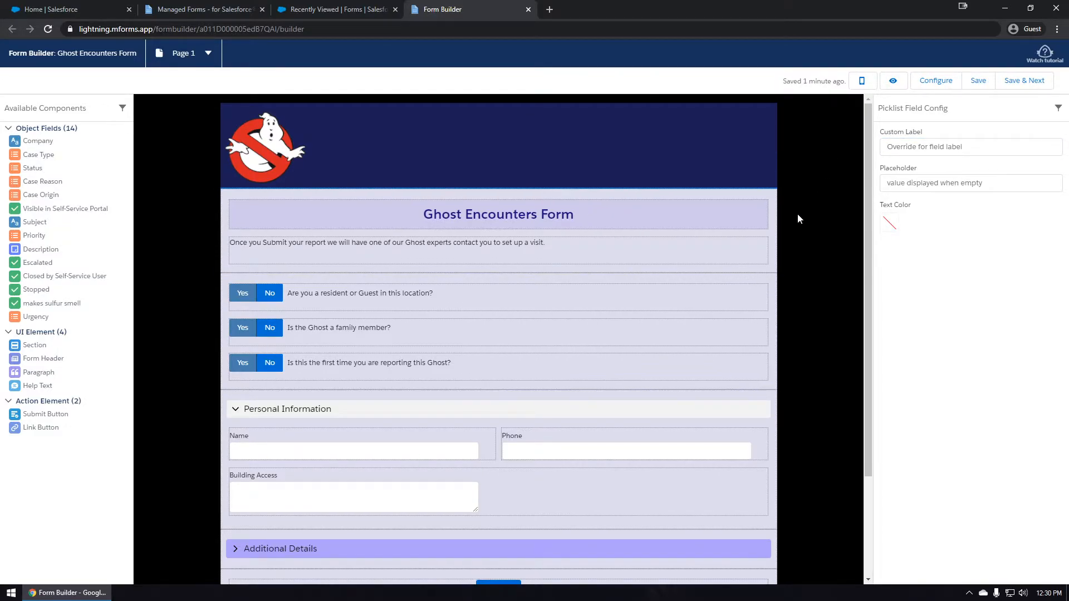
scroll(798, 213, "down", 3)
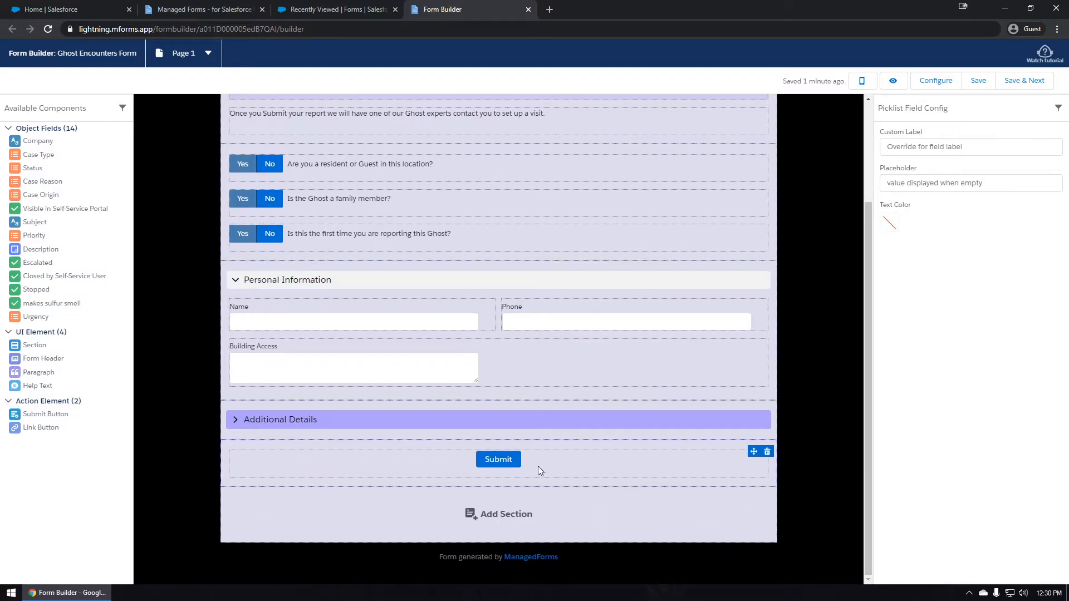
left_click(449, 463)
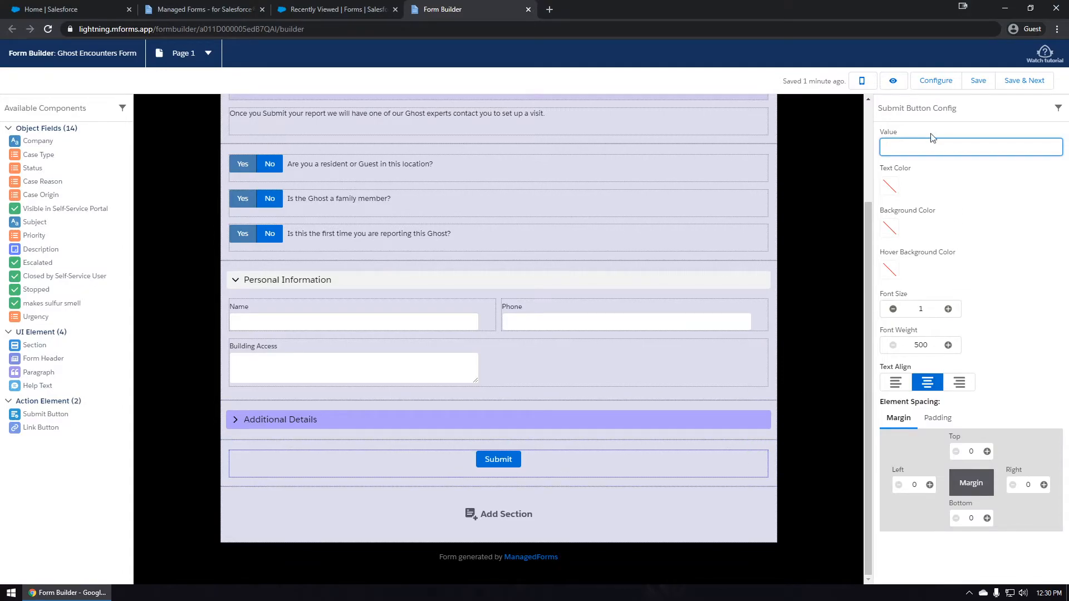
type("Please Help!")
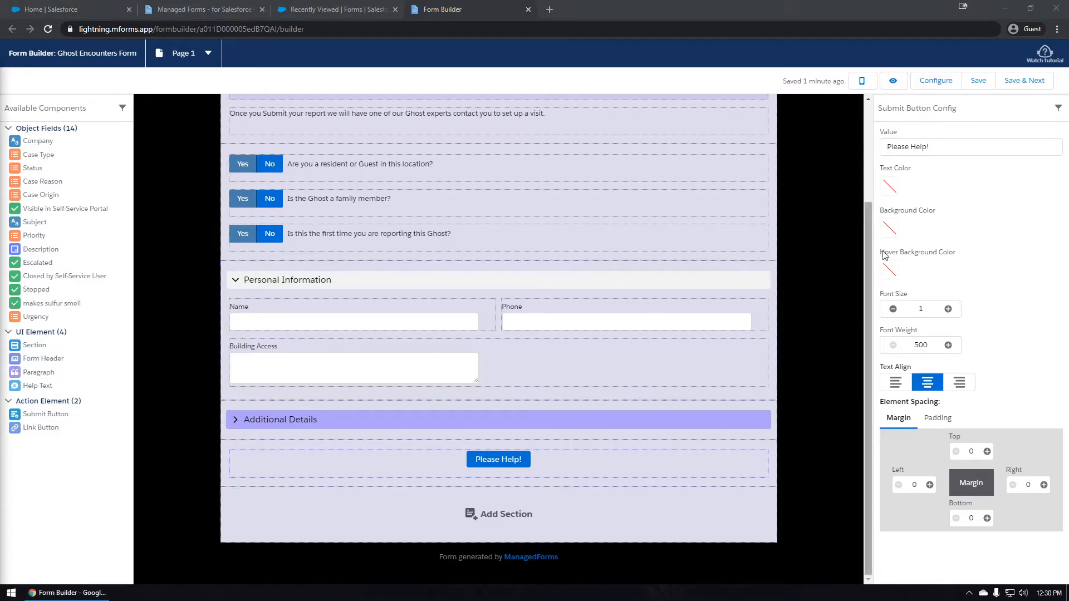
Give the button a #1B1D56 background and a darker navy hover background.
left_click(890, 228)
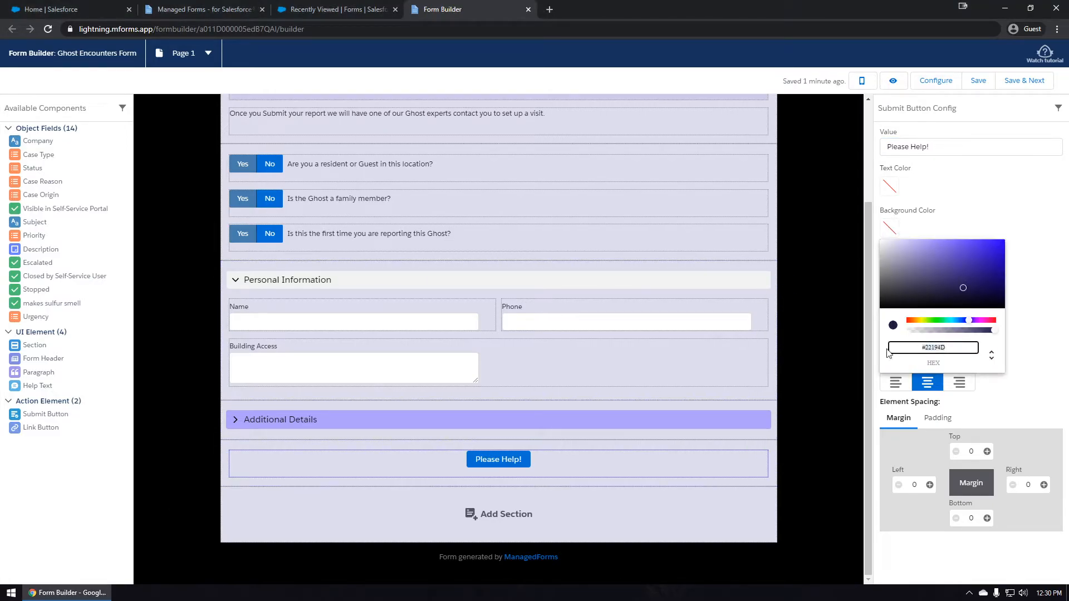
type("#1B1D56")
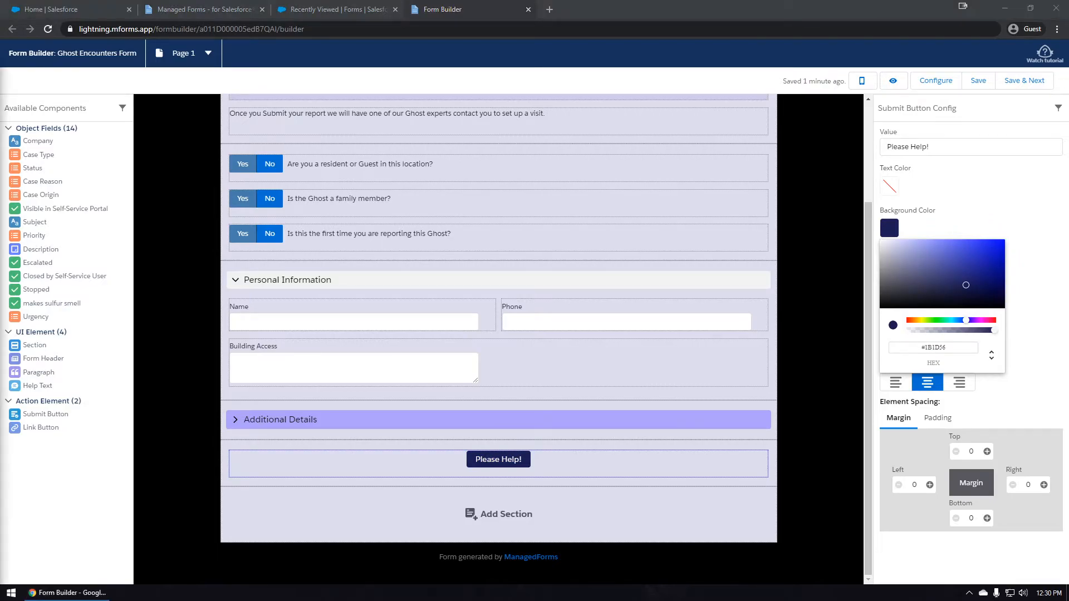
left_click(951, 232)
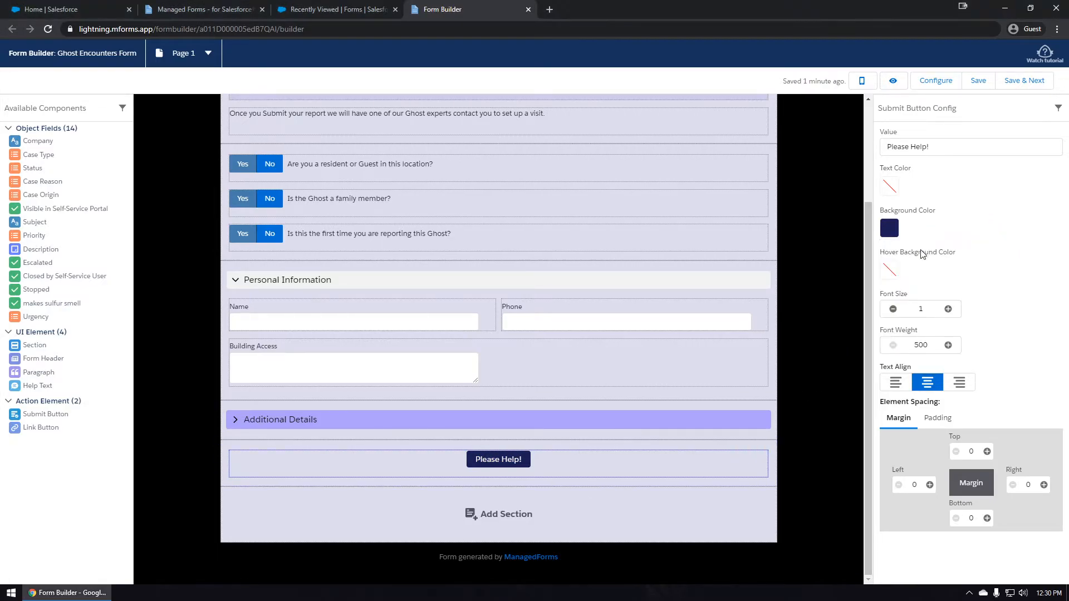
left_click(889, 270)
left_click(927, 390)
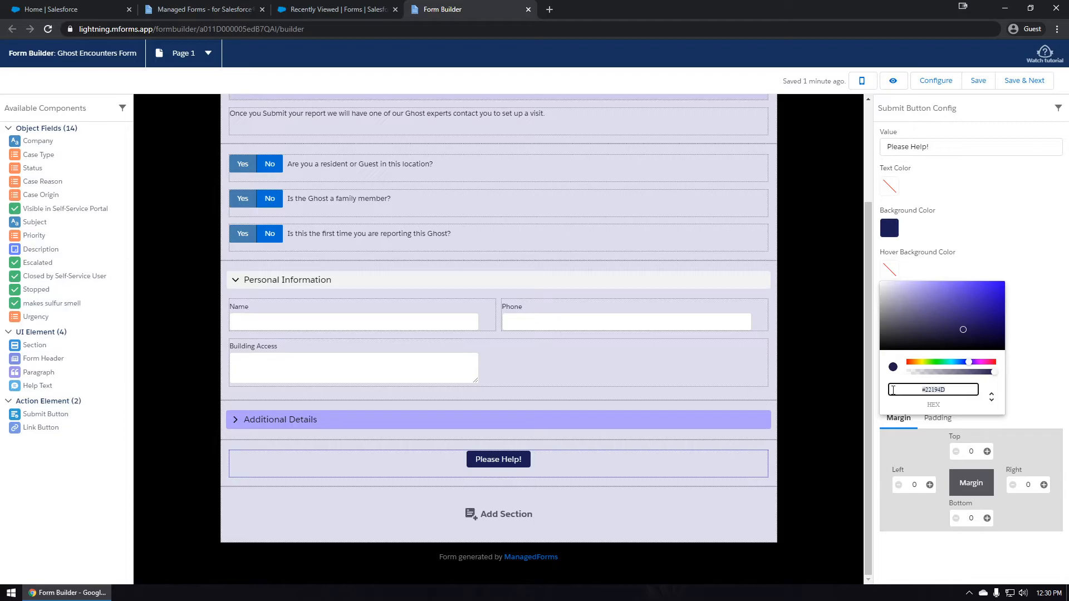
key("ctrl+v")
left_click(1000, 250)
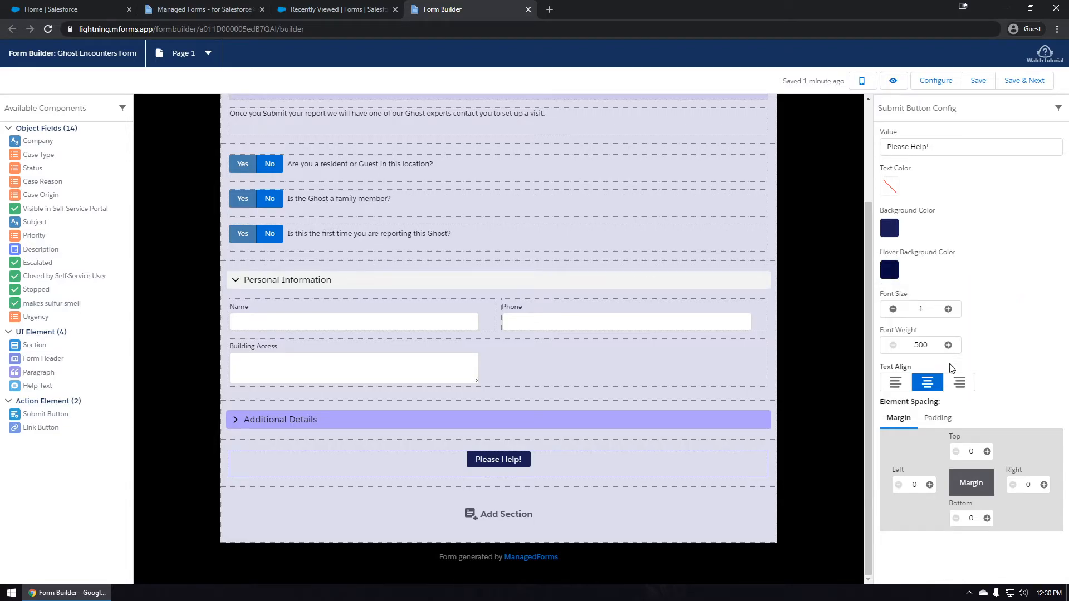
Set the button's top and bottom padding to 0.5.
left_click(938, 418)
left_click(986, 451)
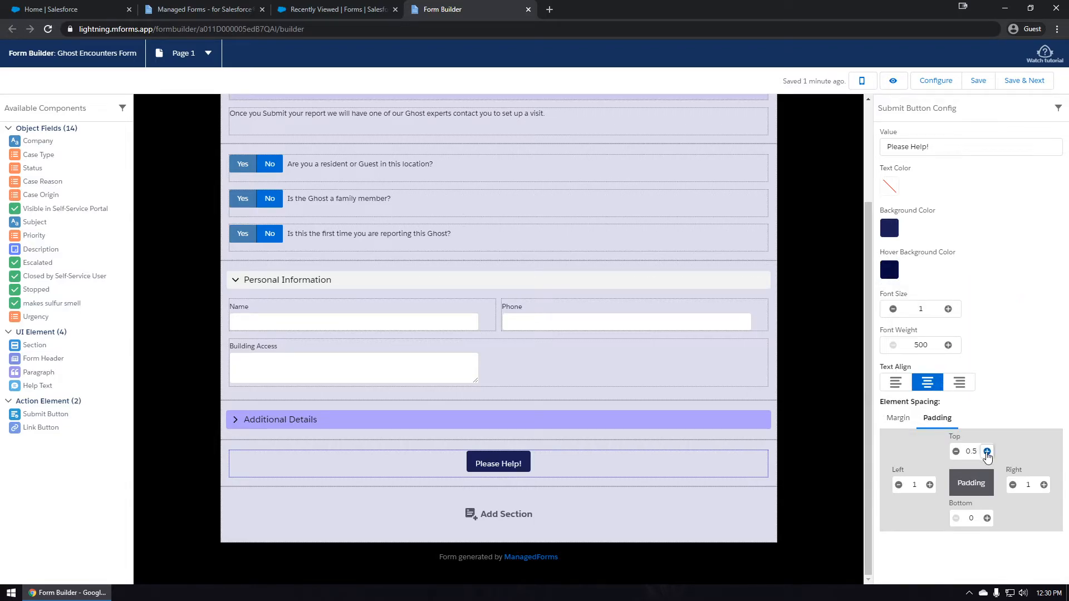
left_click(987, 518)
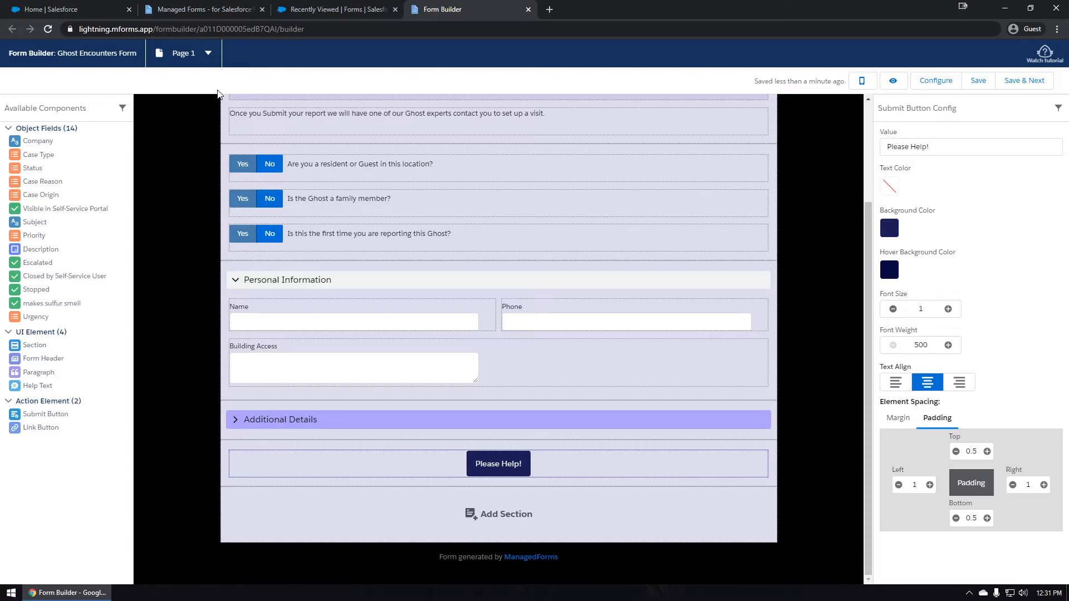
On the Completed Page, change the heading to 'Thank you for your Report' and delete the second heading.
left_click(197, 65)
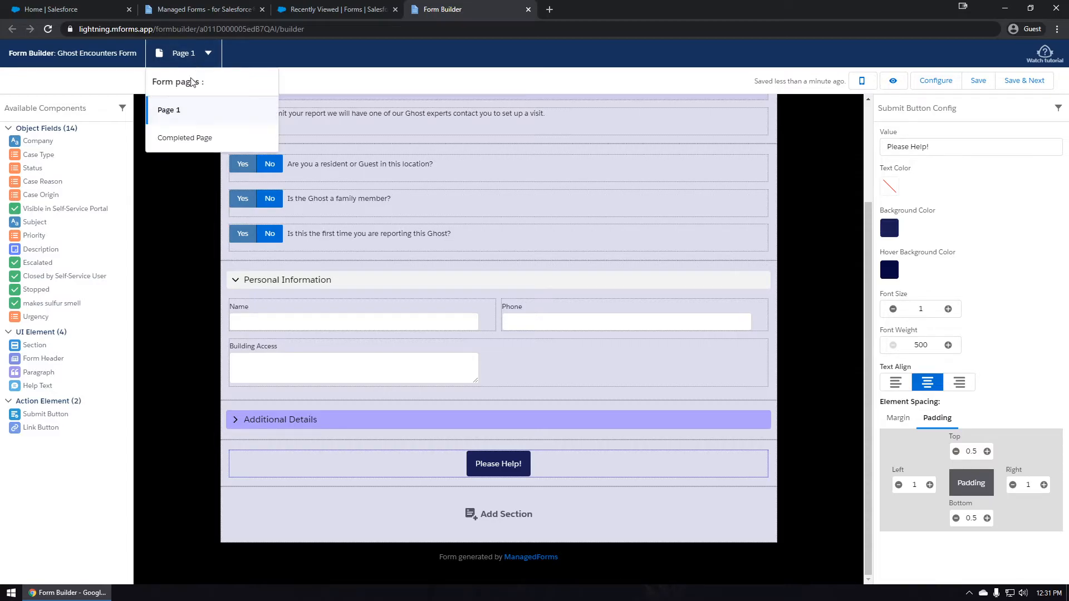
left_click(181, 146)
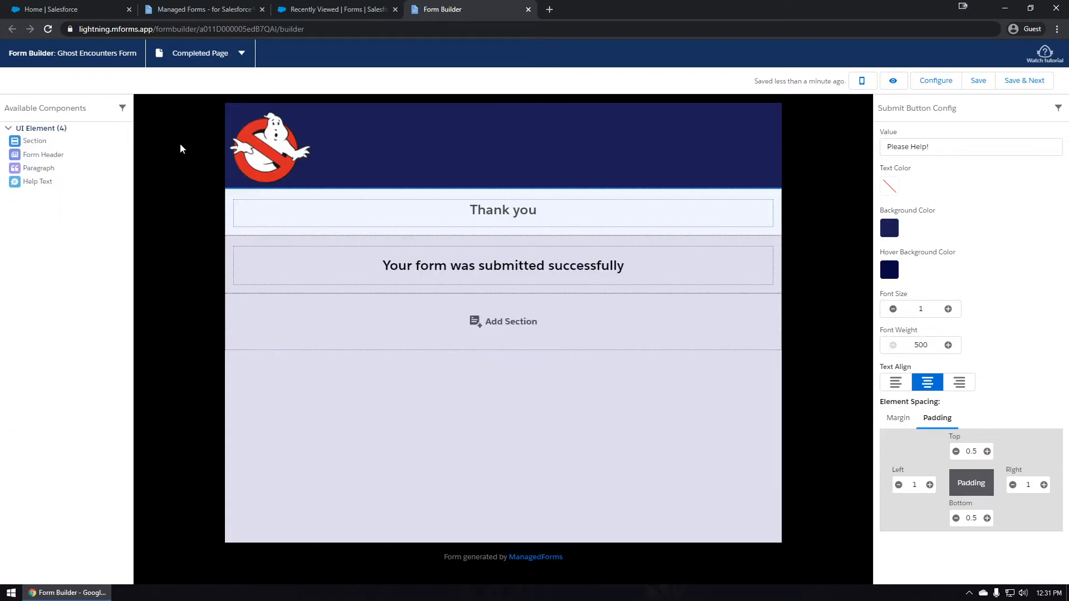
left_click(504, 212)
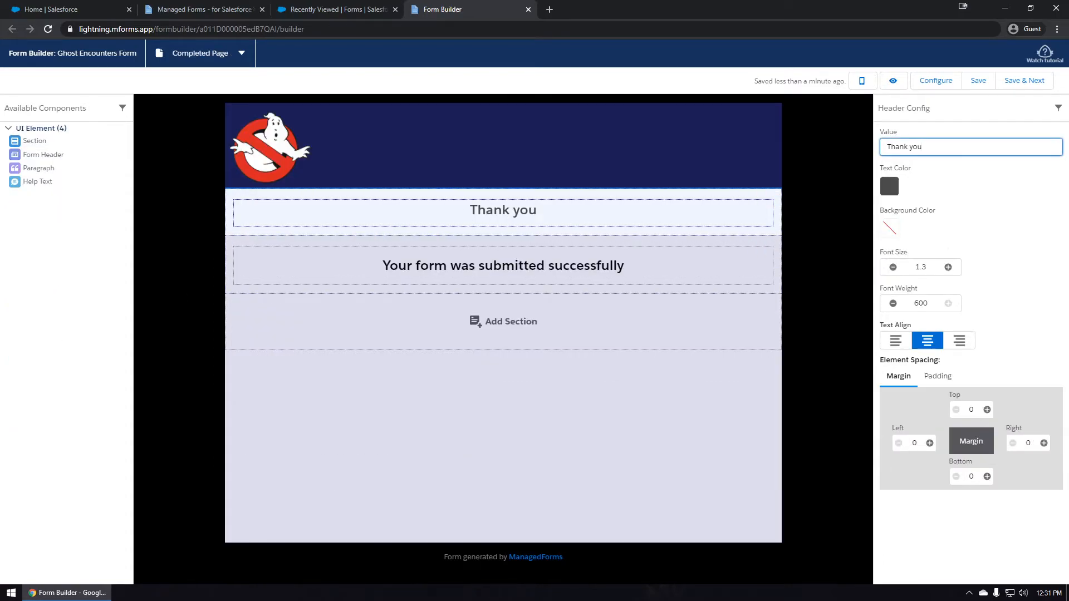
type("for your Report")
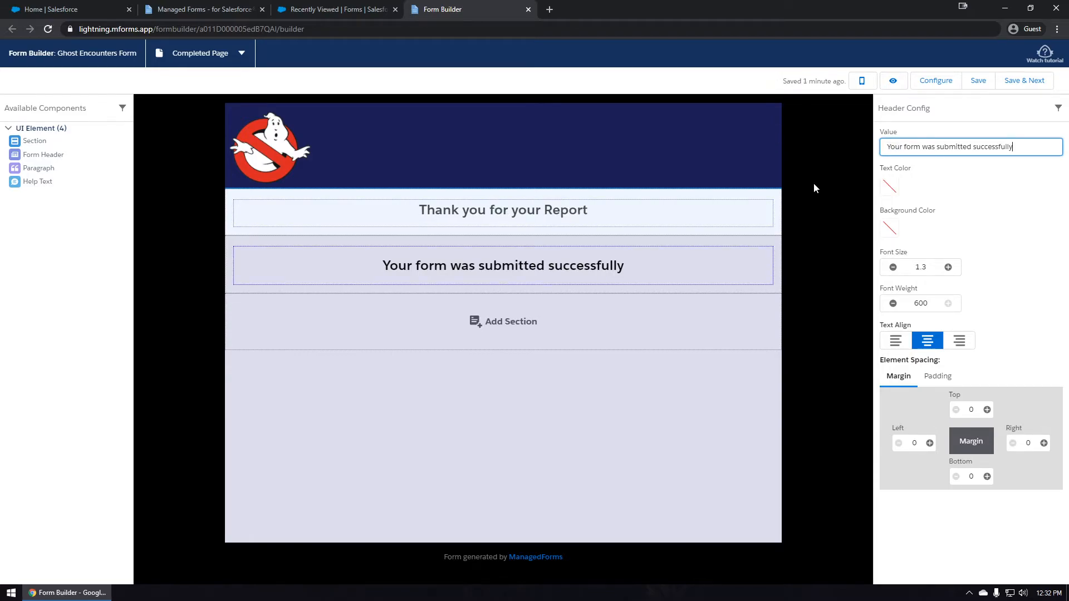
left_click_drag(505, 270, 533, 271)
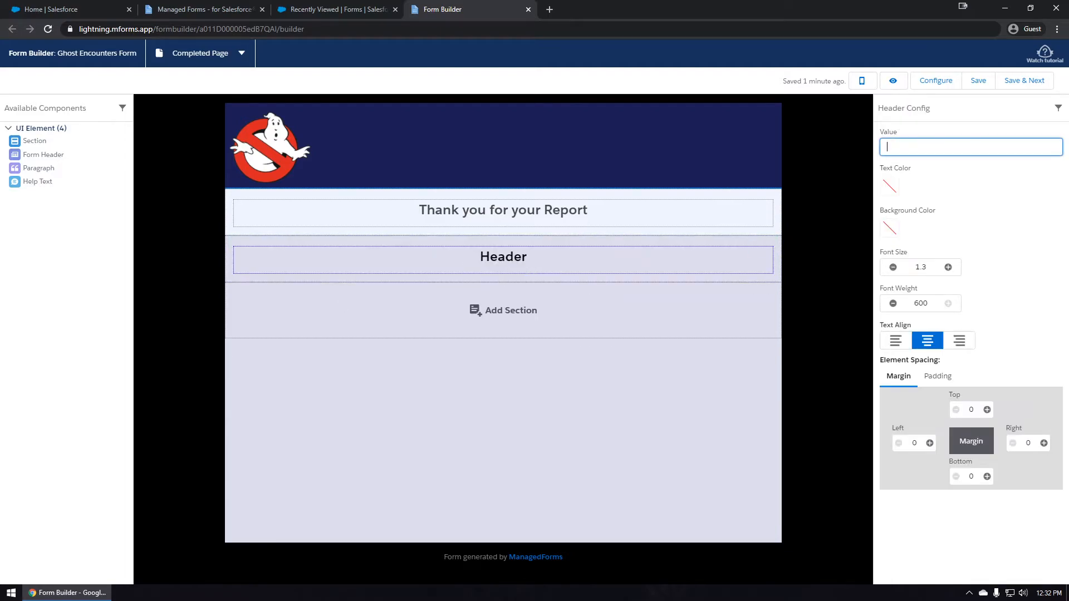
Add headings 'We promise to take you from:', 'To this:' and 'Or your Money back!'.
key("alt+Tab")
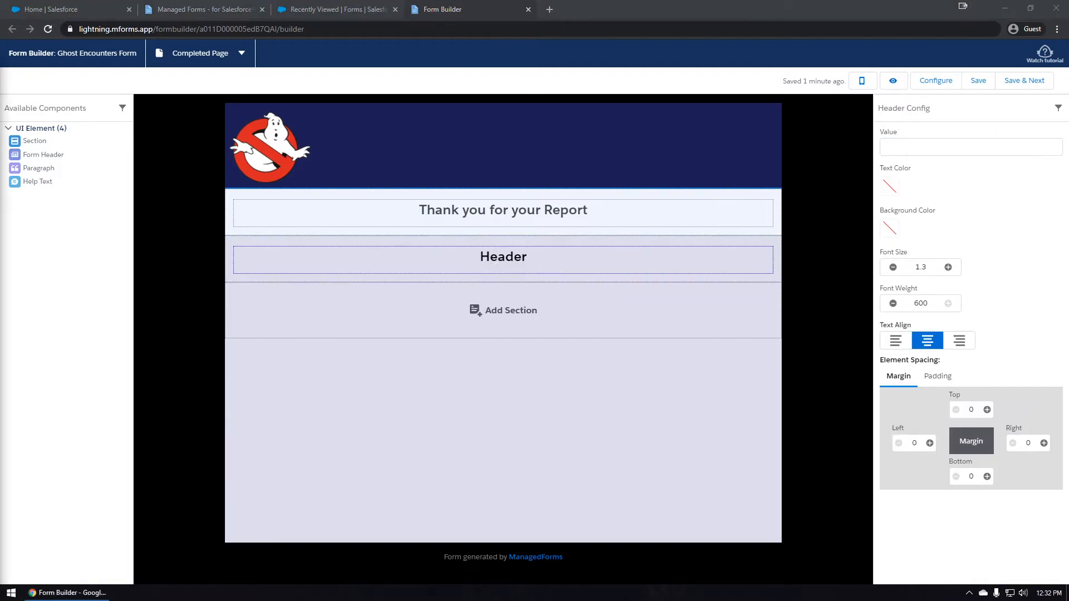
key("alt+Tab")
type("We promise to take you from:")
left_click_drag(43, 156, 490, 329)
key("alt+Tab")
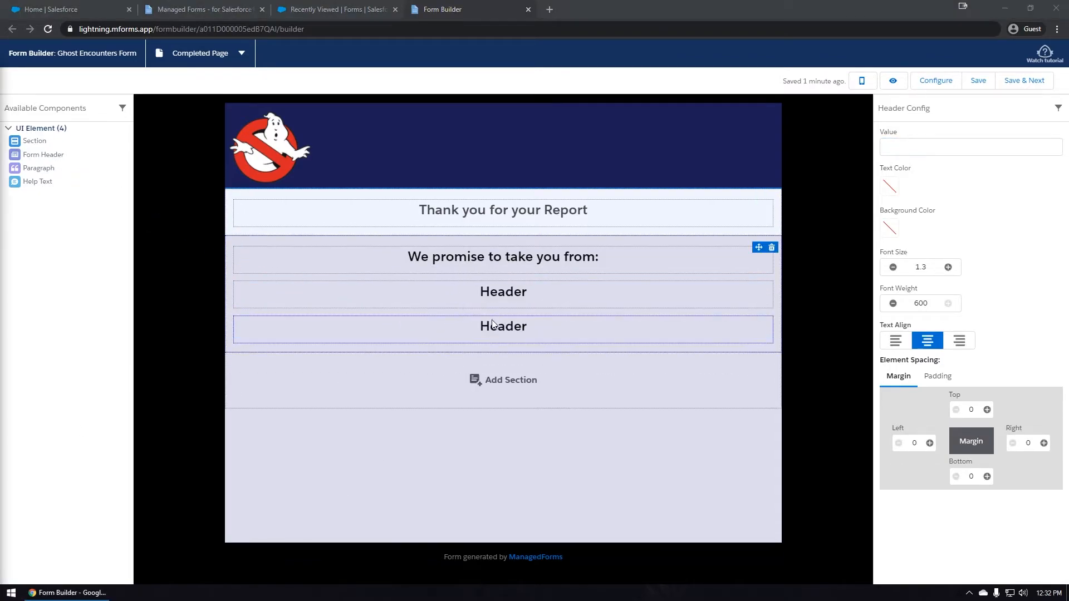
key("alt+Tab")
left_click(558, 292)
left_click(929, 147)
type("To this:")
key("alt+Tab")
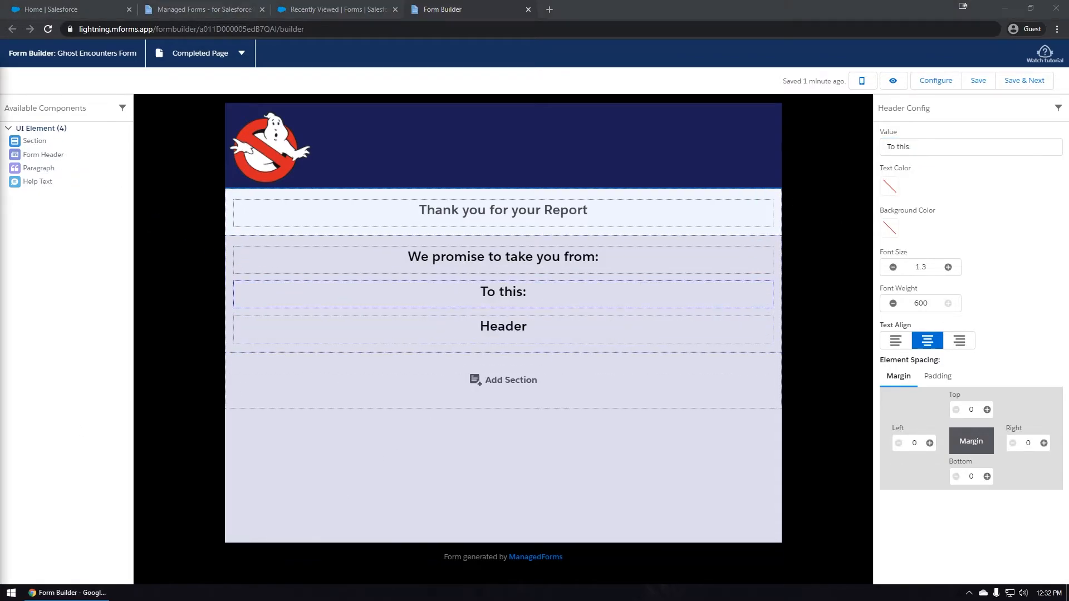
left_click(521, 330)
left_click(915, 150)
type("Or your Money back!")
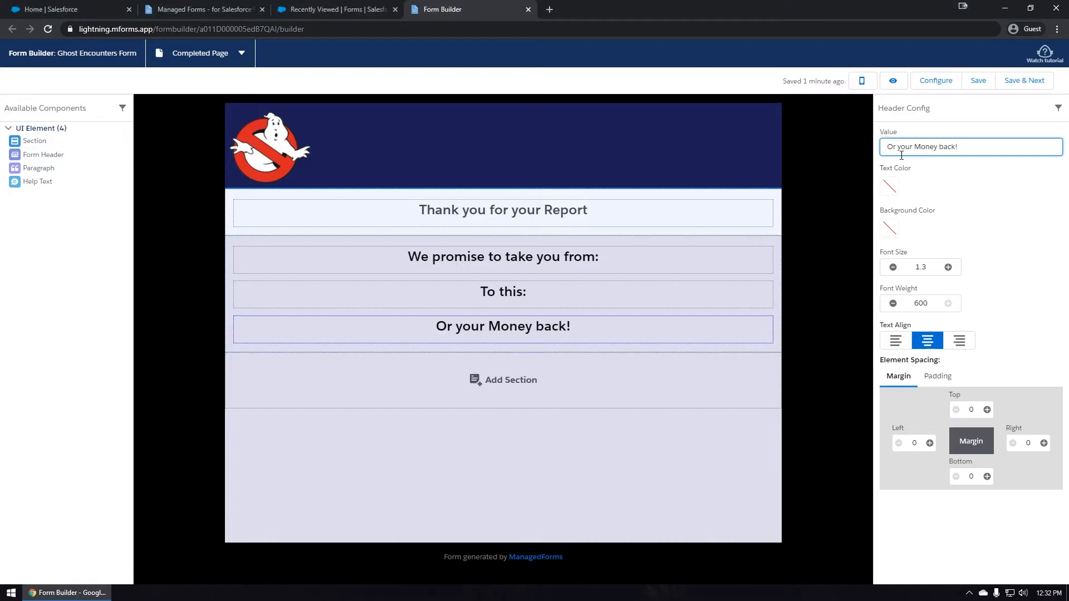
key("alt+Tab")
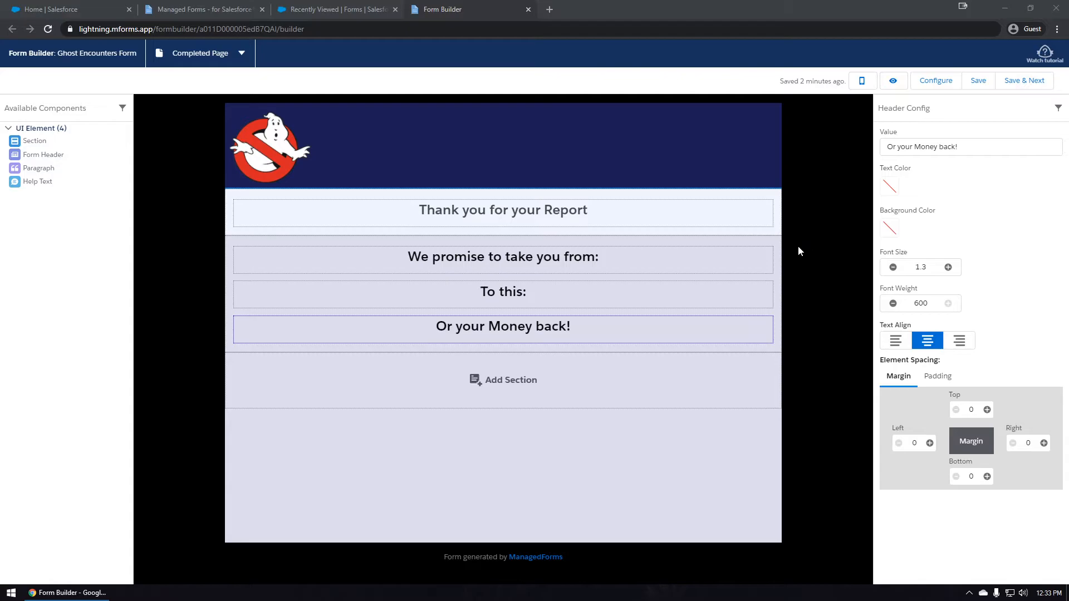
Place one GIF under 'We promise to take you from:' and another under 'To this:'.
left_click_drag(0, 255, 814, 267)
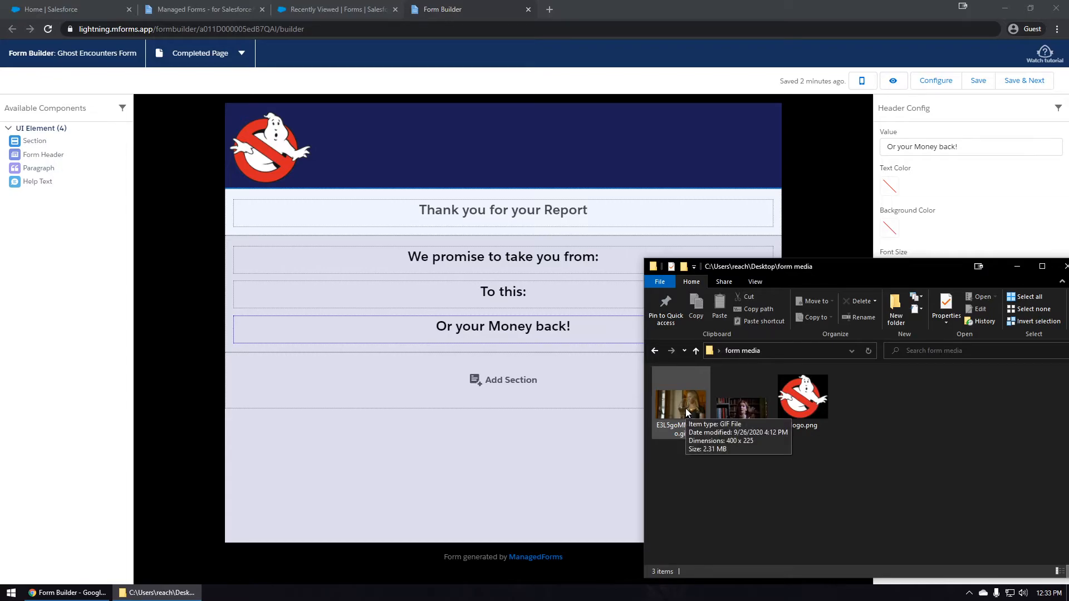
left_click_drag(740, 406, 501, 292)
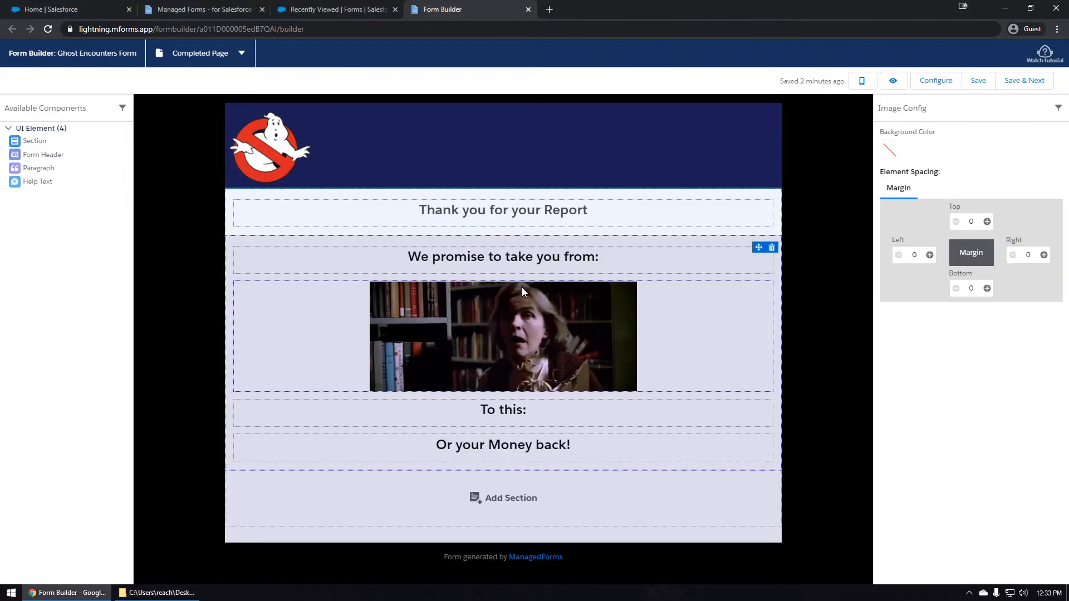
left_click(159, 592)
left_click_drag(681, 403, 518, 432)
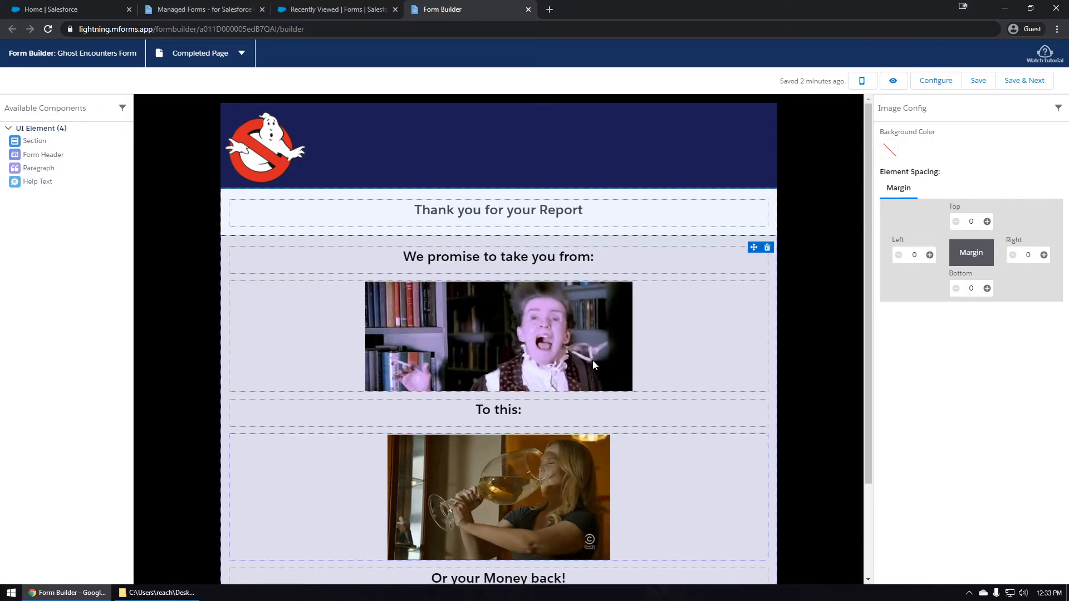
left_click_drag(552, 343, 676, 259)
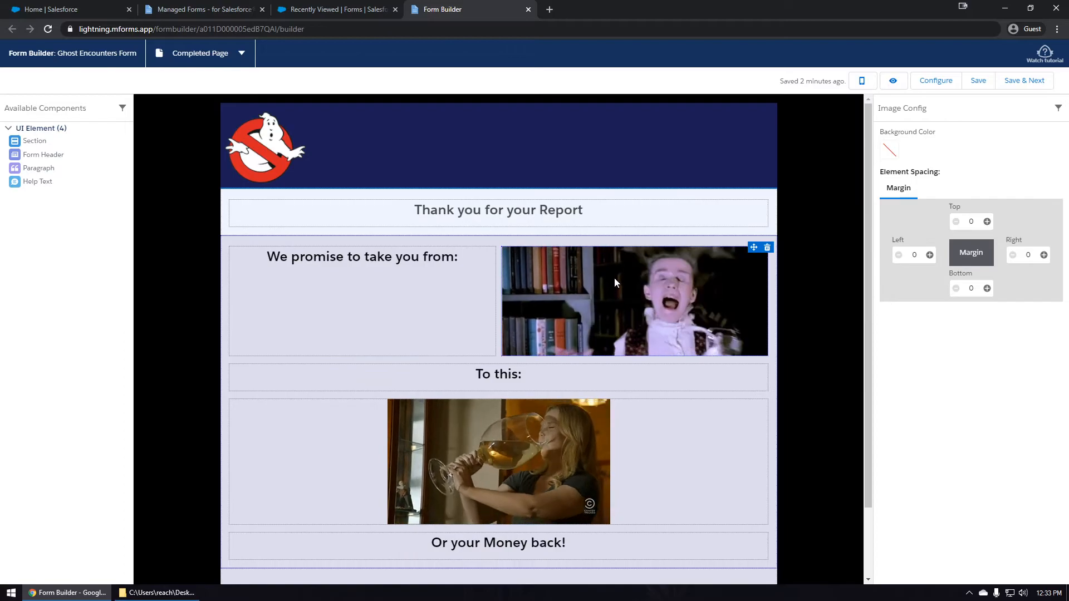
left_click_drag(613, 283, 517, 359)
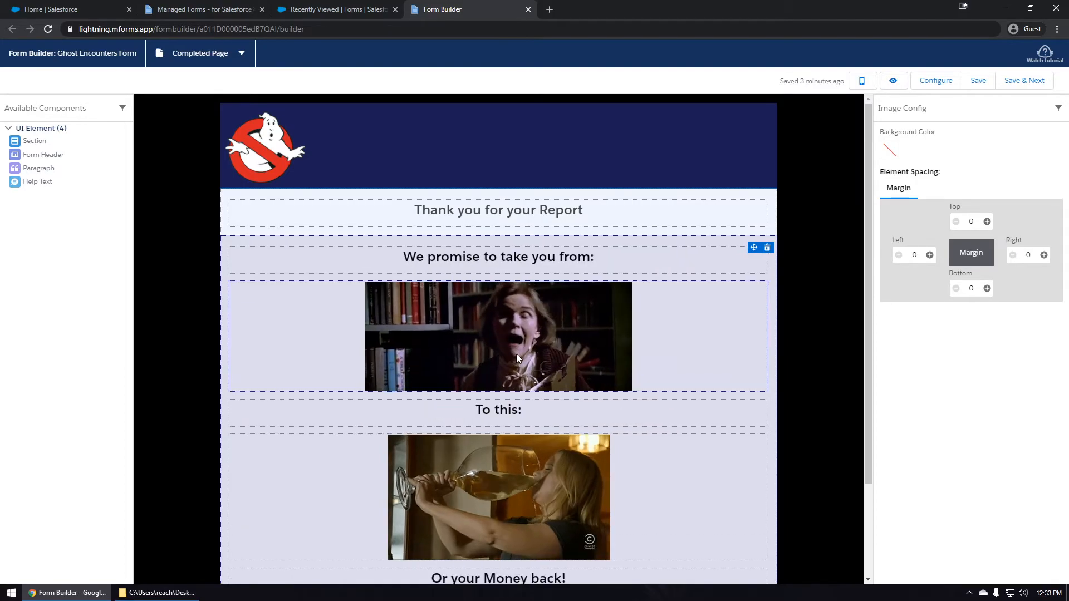
scroll(527, 316, "down", 1)
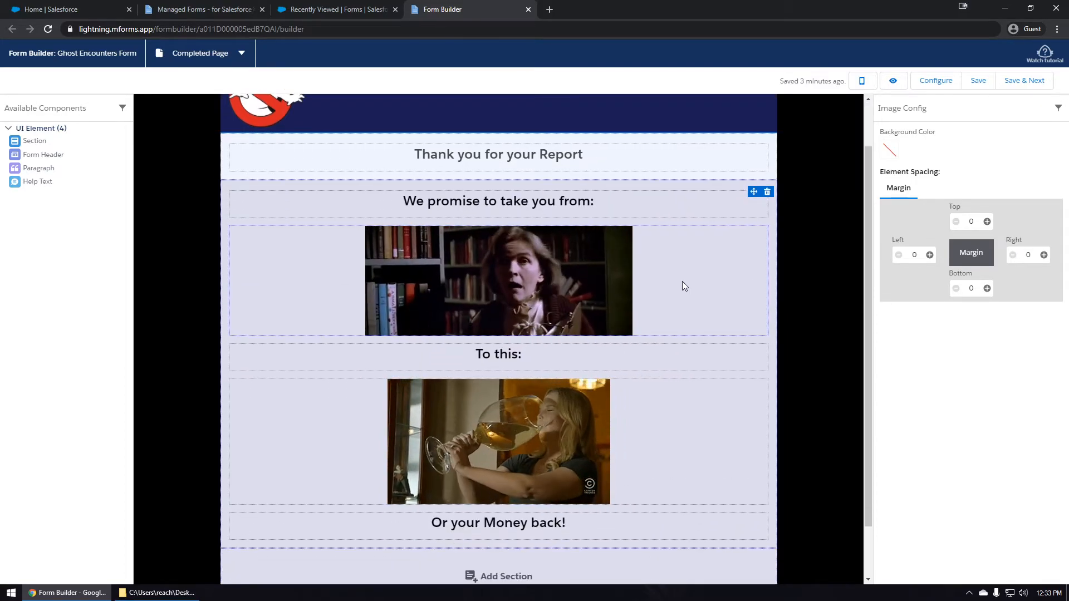
Give the first GIF row a #000000 background and larger top and bottom margins.
left_click(890, 151)
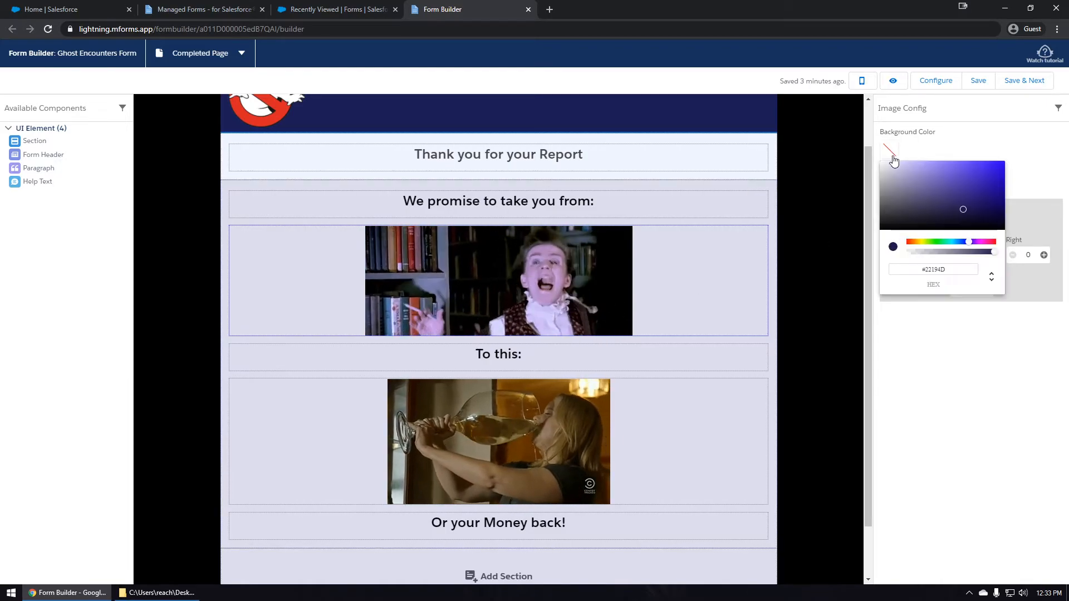
left_click_drag(964, 216, 828, 256)
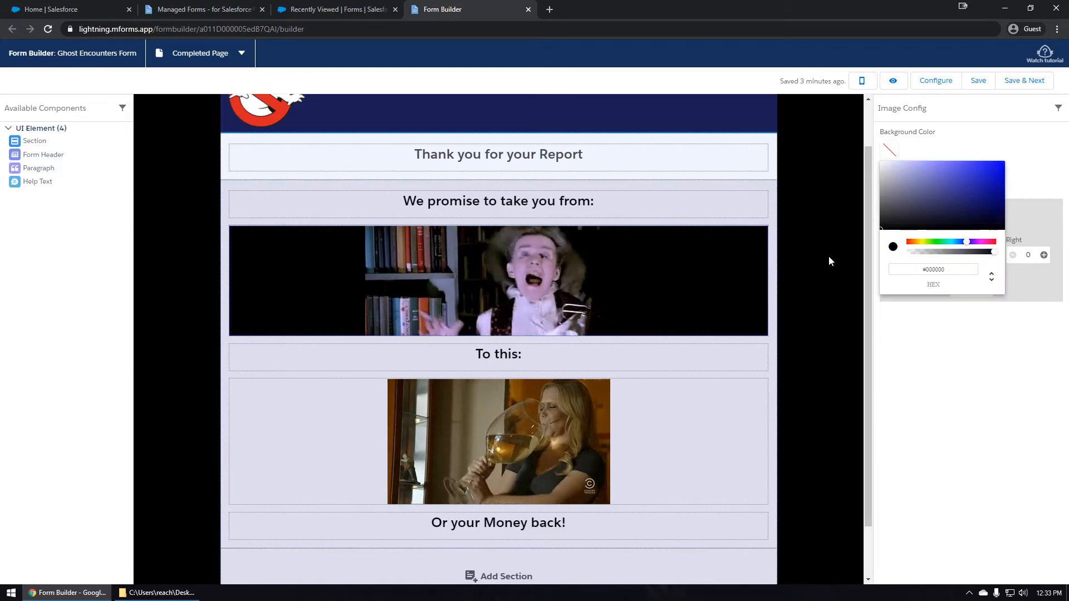
left_click(1008, 132)
left_click(987, 222)
left_click(987, 221)
left_click(988, 221)
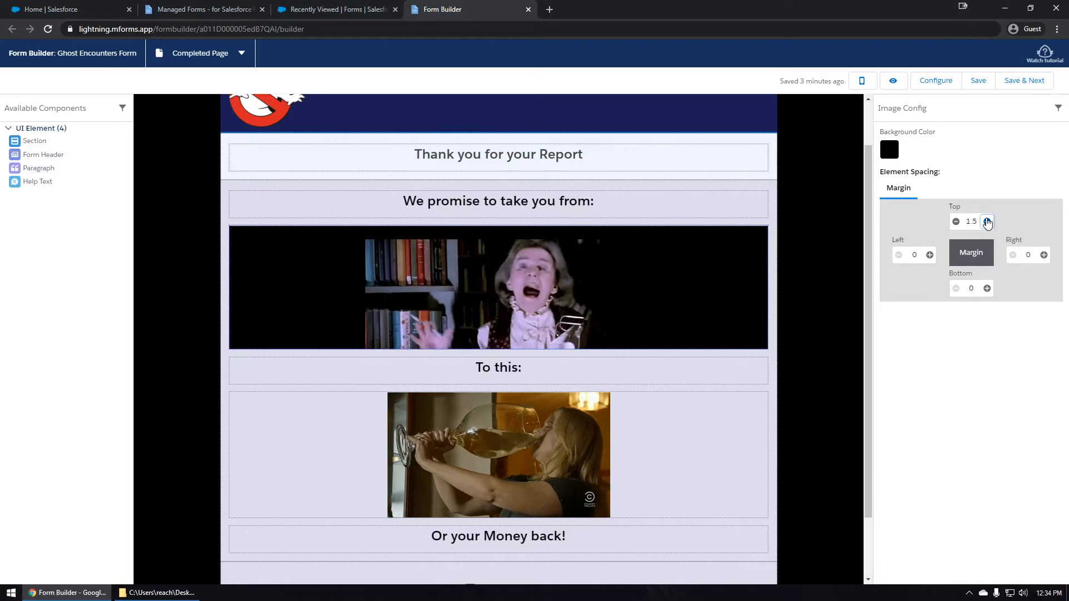
left_click(987, 288)
left_click(988, 287)
left_click(987, 288)
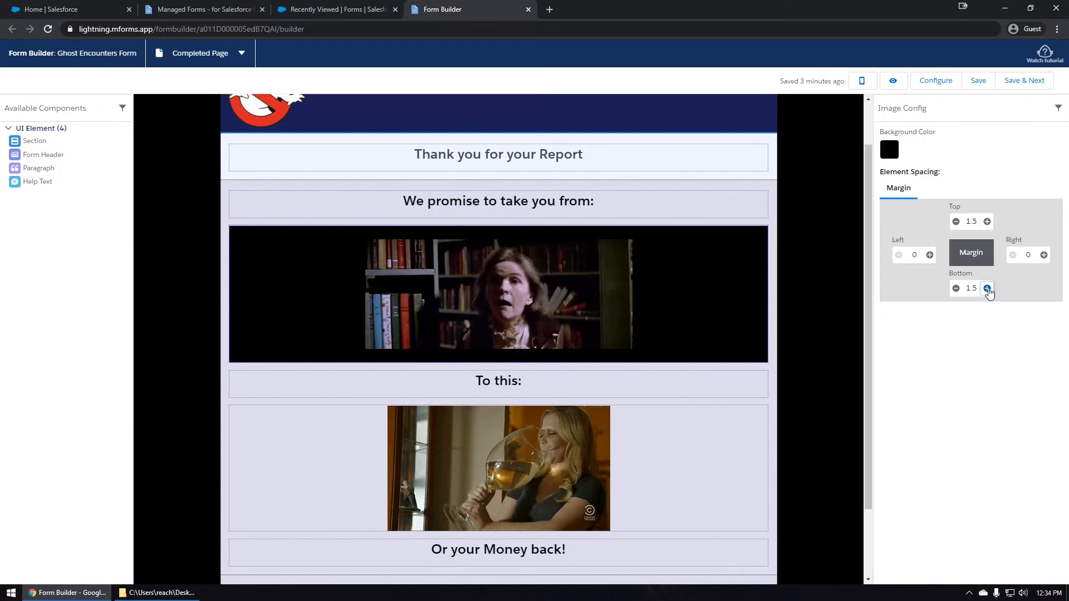
Give the second GIF row a #000000 background, raised top margin and bottom margin of 1.
left_click(711, 459)
left_click(889, 150)
left_click(960, 206)
left_click_drag(960, 206, 867, 235)
left_click(1021, 162)
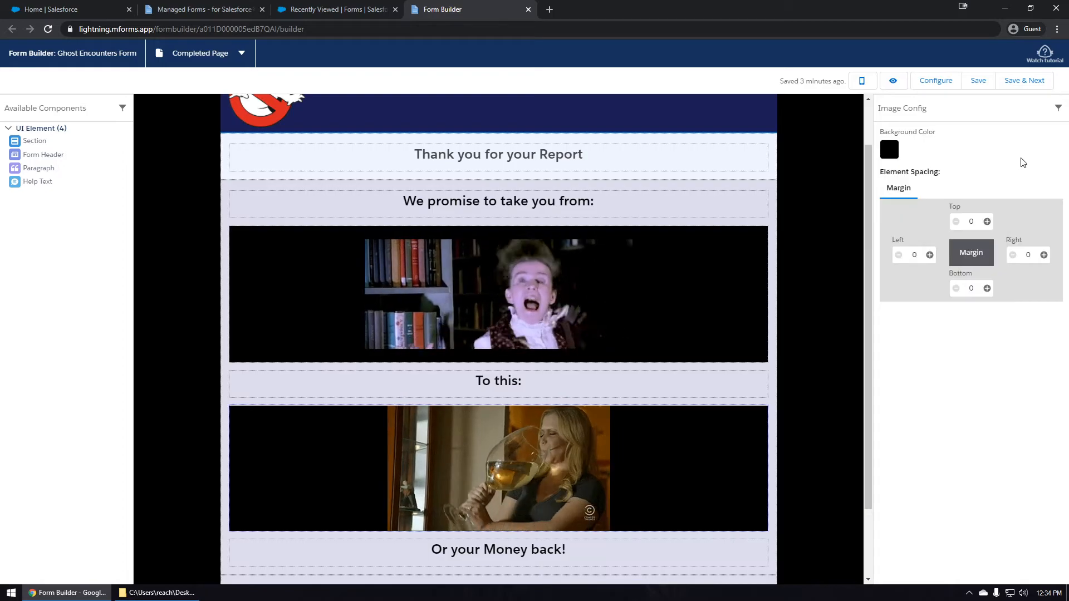
left_click(987, 222)
left_click(988, 222)
left_click(987, 288)
left_click(987, 288)
scroll(676, 300, "down", 2)
scroll(676, 299, "up", 2)
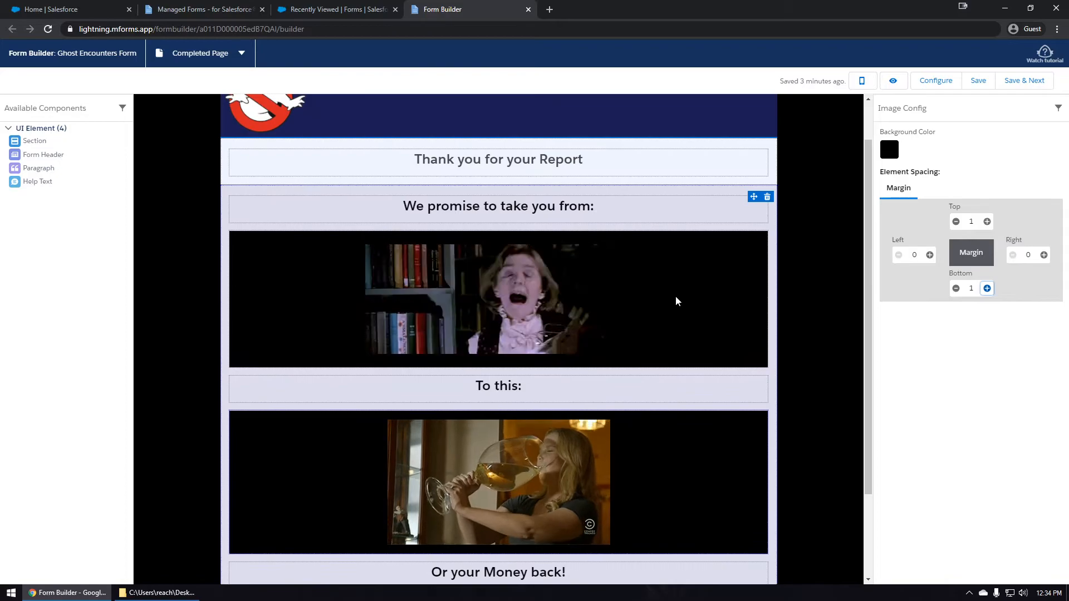
Preview the Completed Page and Page 1 at phone width, then choose Save & Next.
left_click(893, 81)
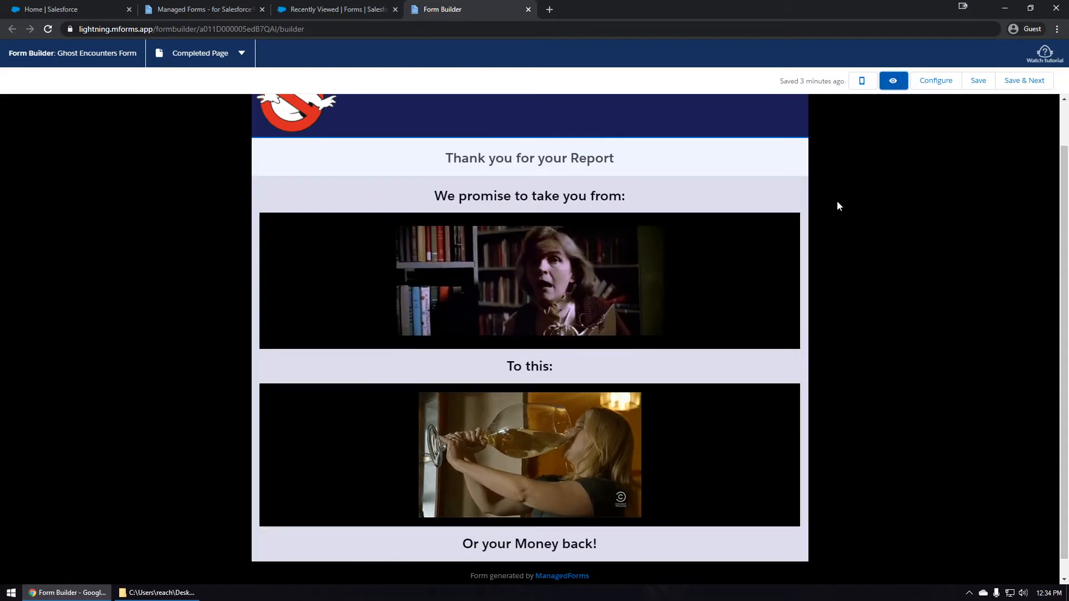
scroll(839, 203, "up", 1)
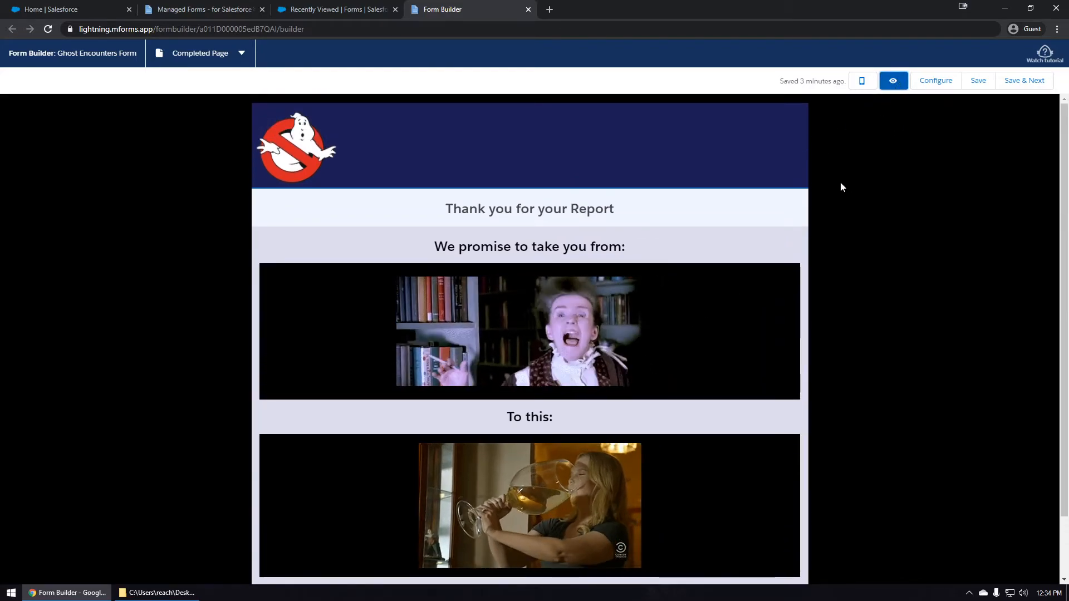
left_click(862, 81)
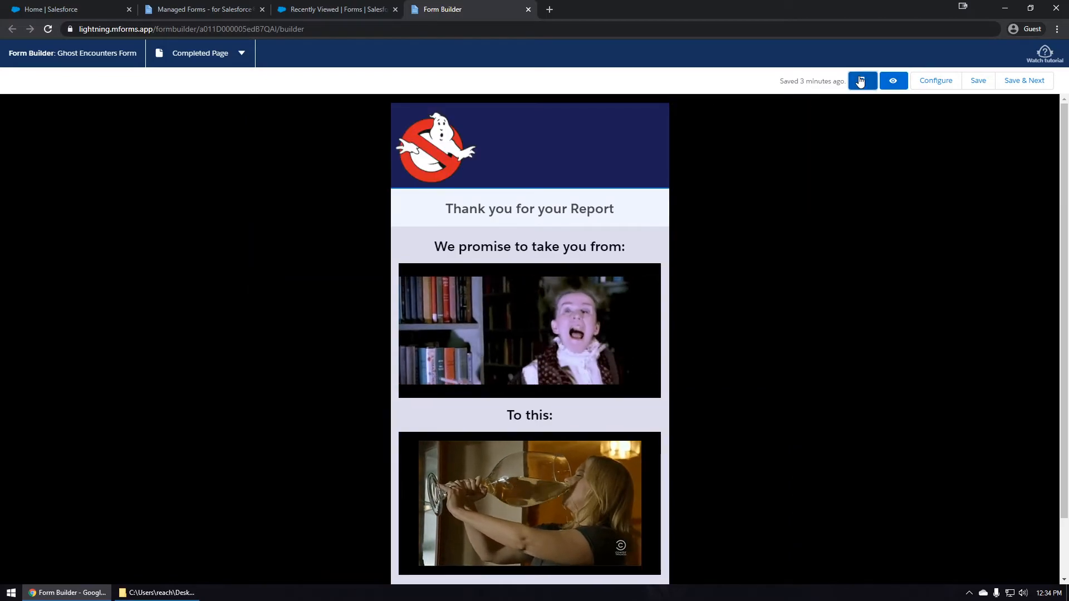
left_click(220, 55)
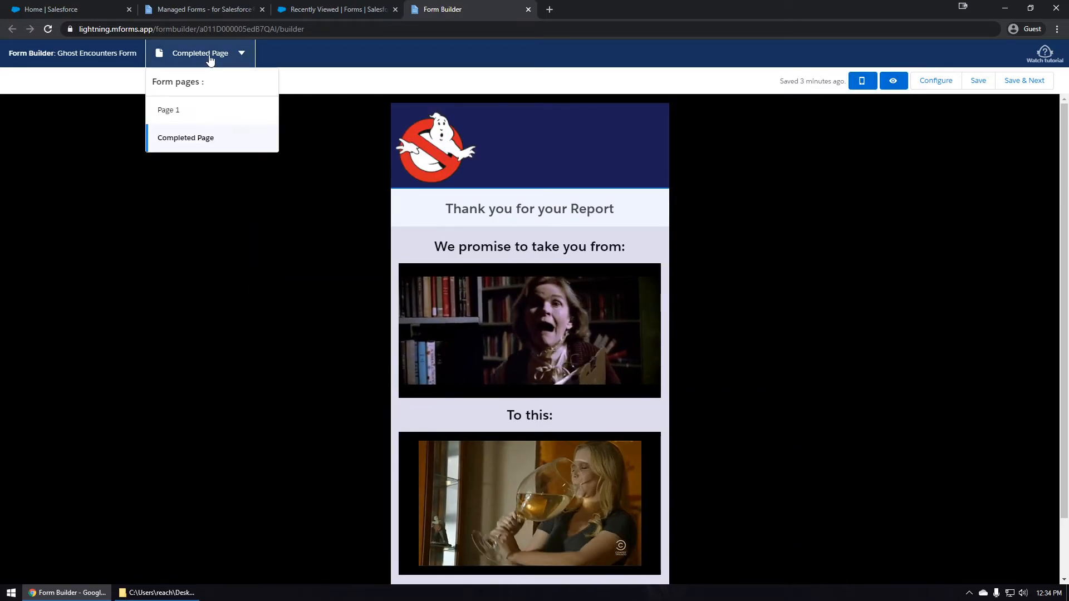
left_click(191, 114)
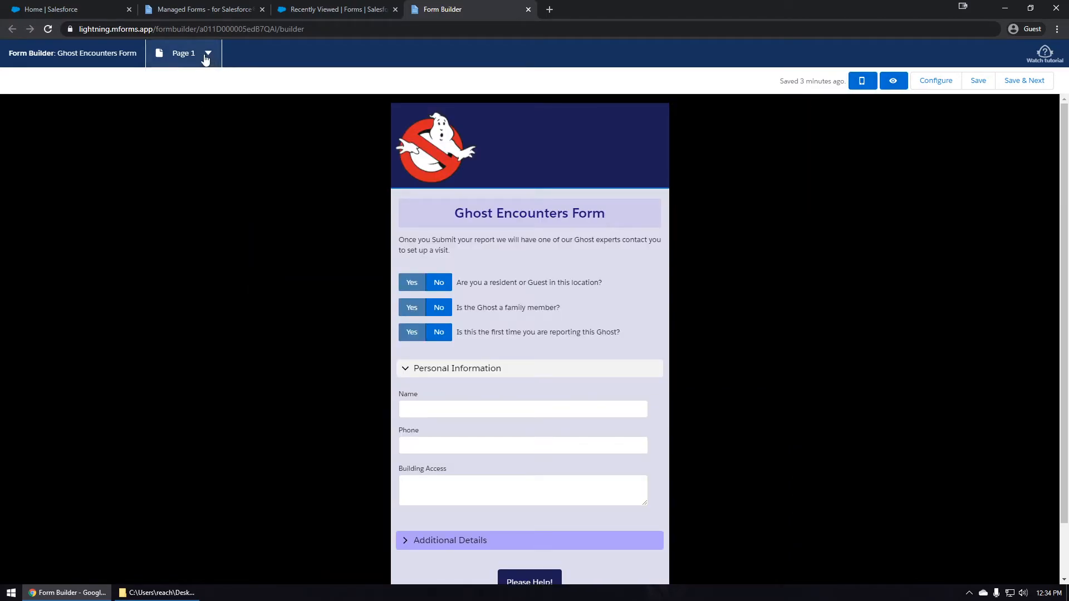
scroll(412, 210, "down", 2)
scroll(413, 211, "up", 2)
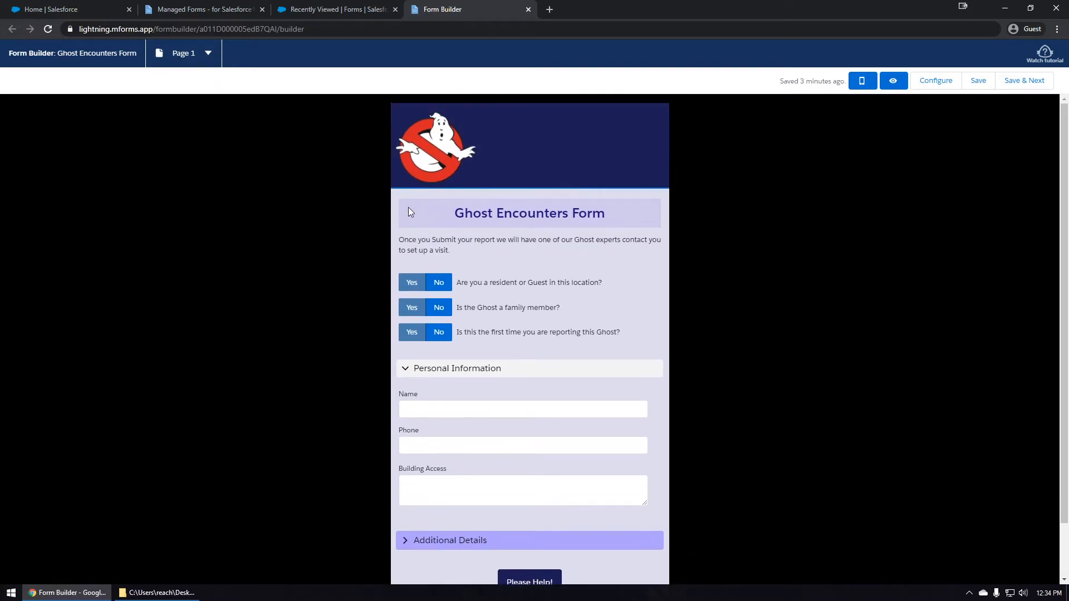
left_click(169, 59)
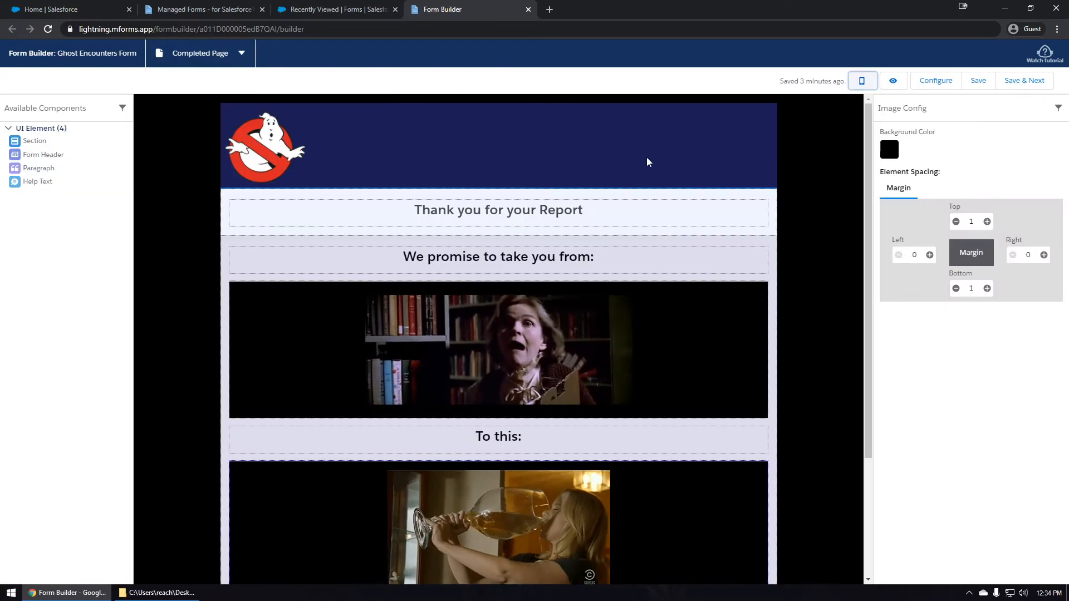
left_click(1025, 81)
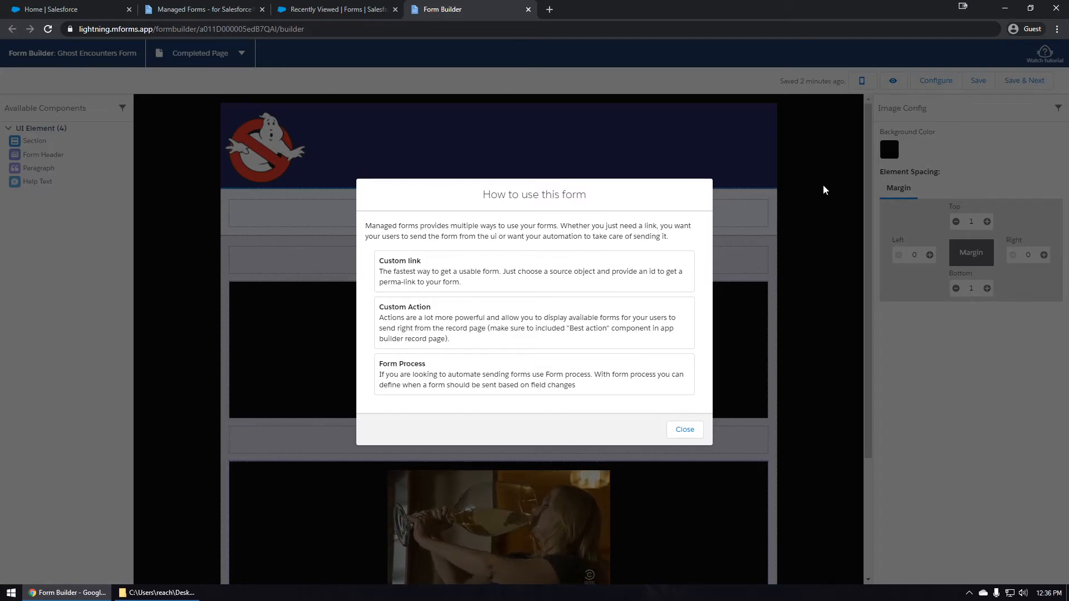
Choose Custom link and make the link type Create A Child Record.
left_click(487, 270)
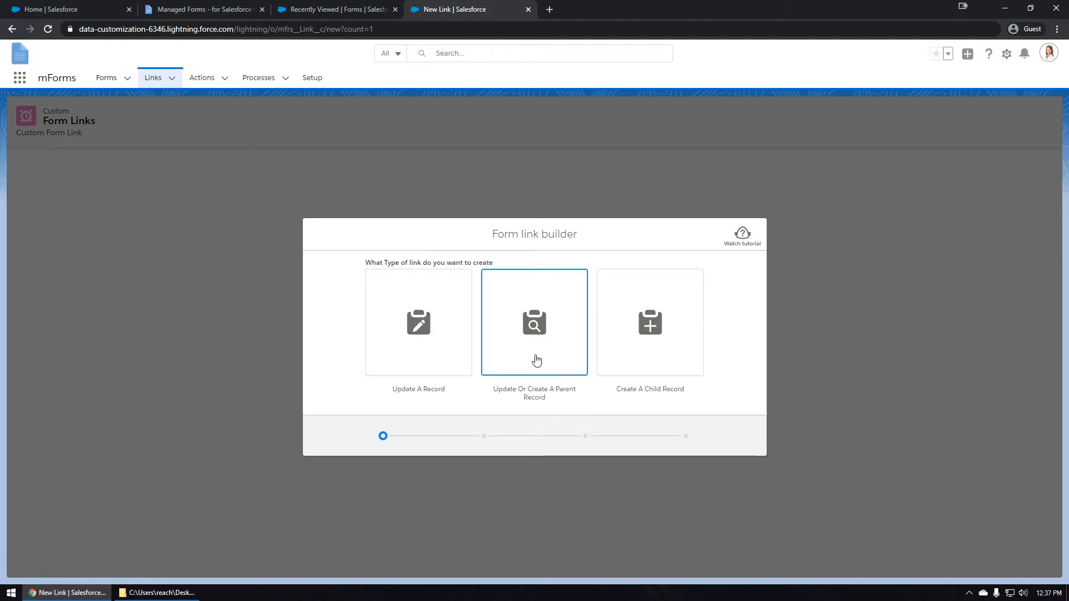
left_click(650, 355)
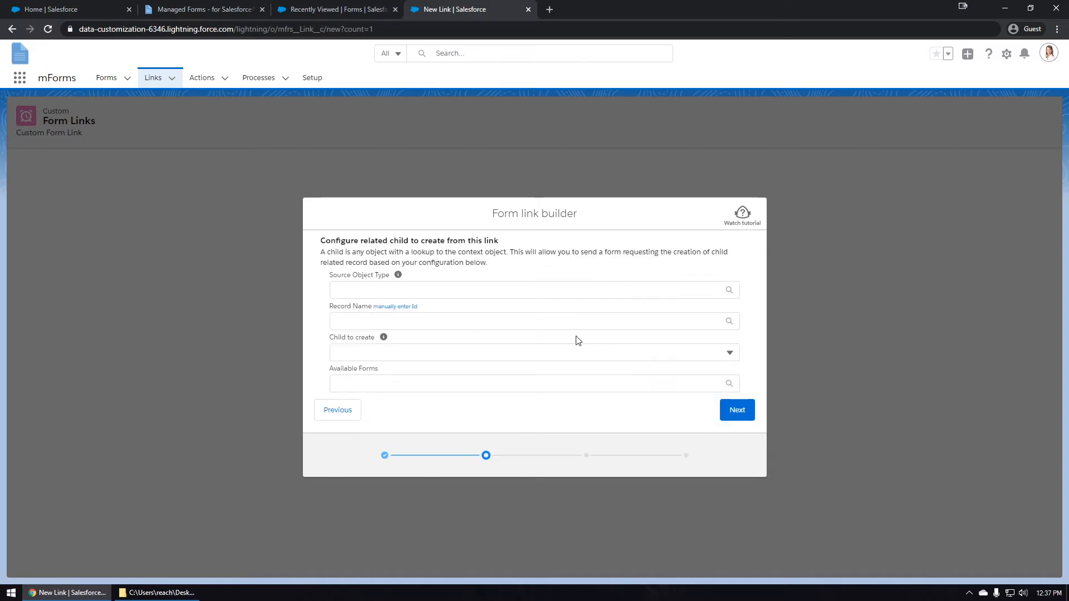
Set the source object type to Account and the record to Creepy house on the corner.
left_click(423, 292)
type("acc")
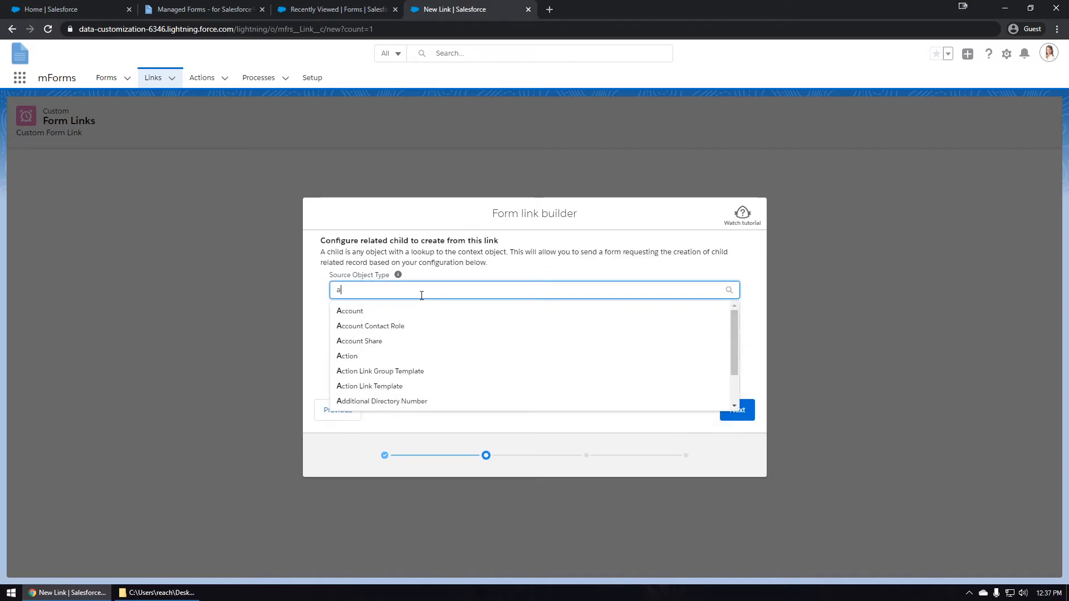
left_click(375, 313)
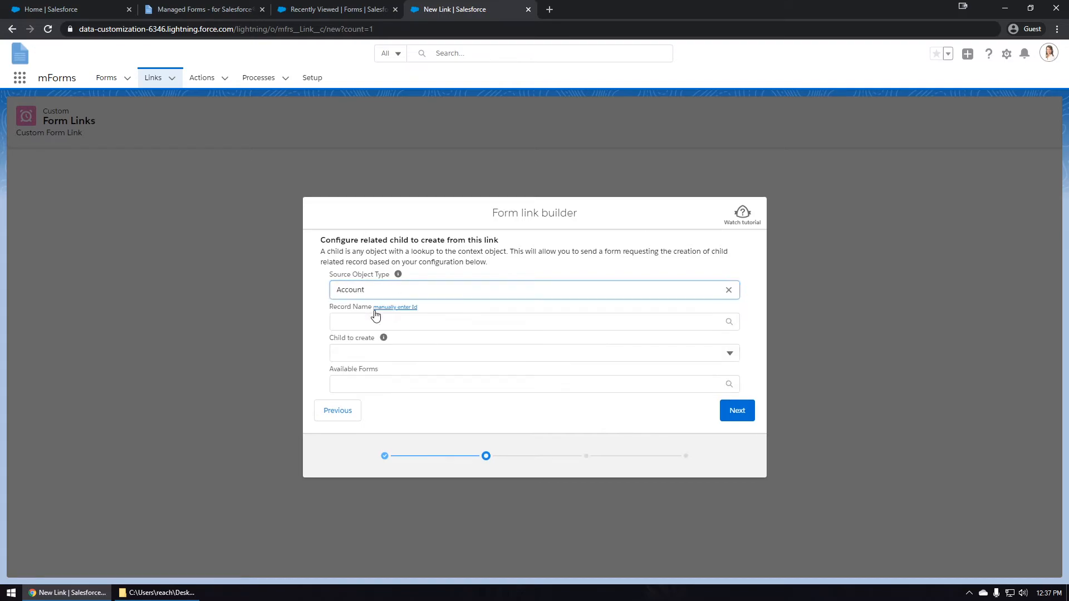
left_click(363, 317)
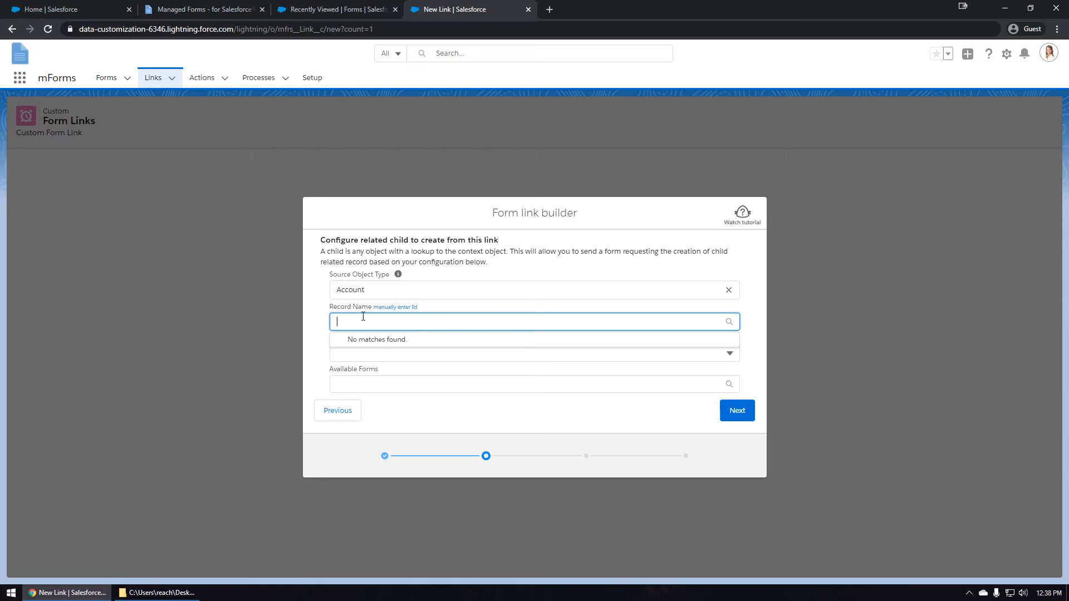
type("Creep")
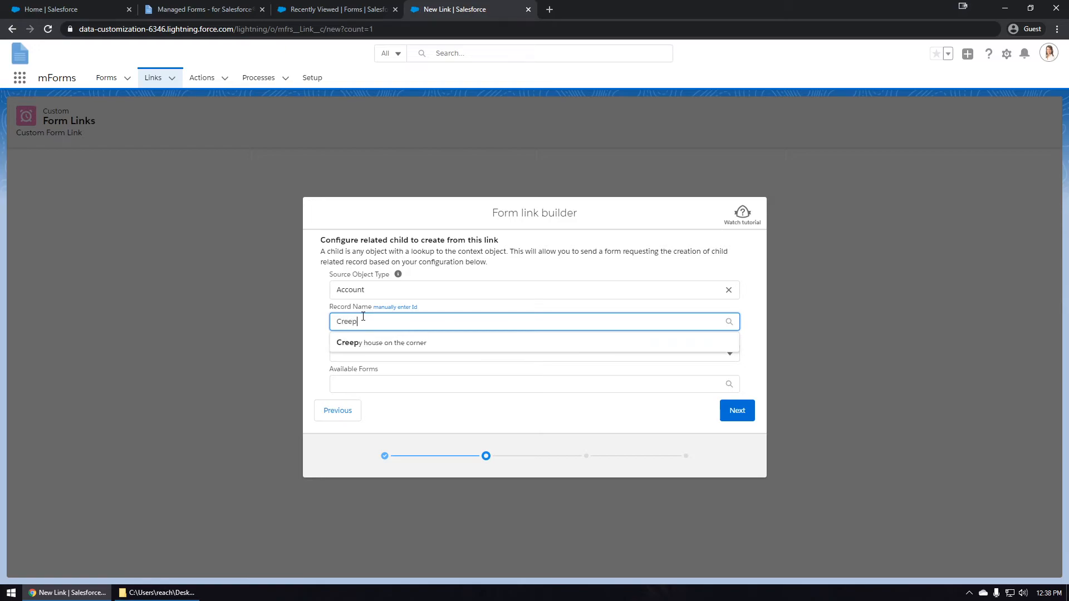
left_click(374, 345)
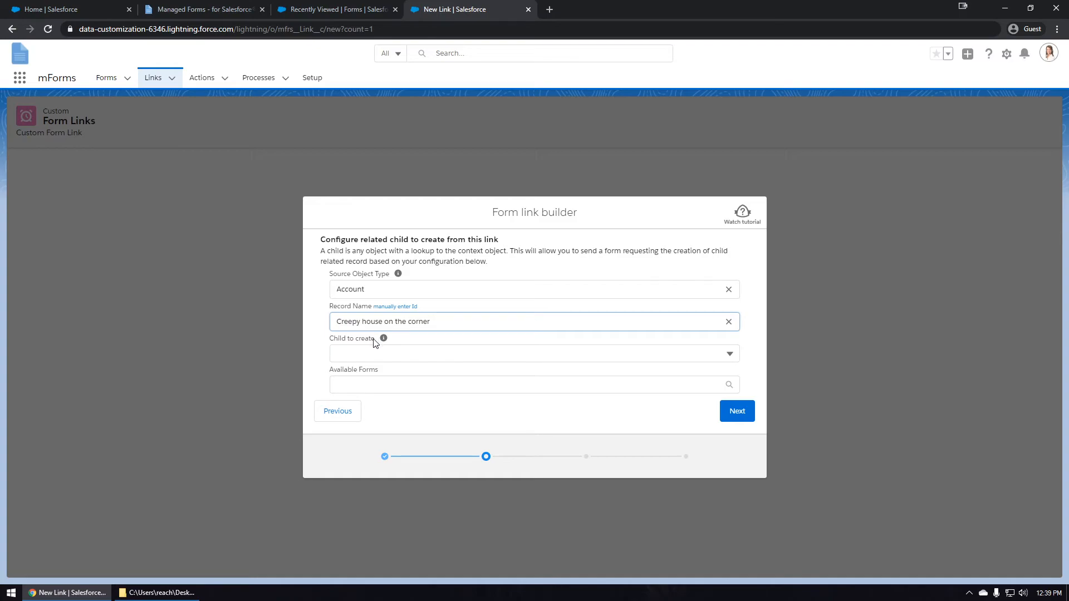
Choose Cases as the child to create and Ghost Encounters Form as the form.
left_click(366, 351)
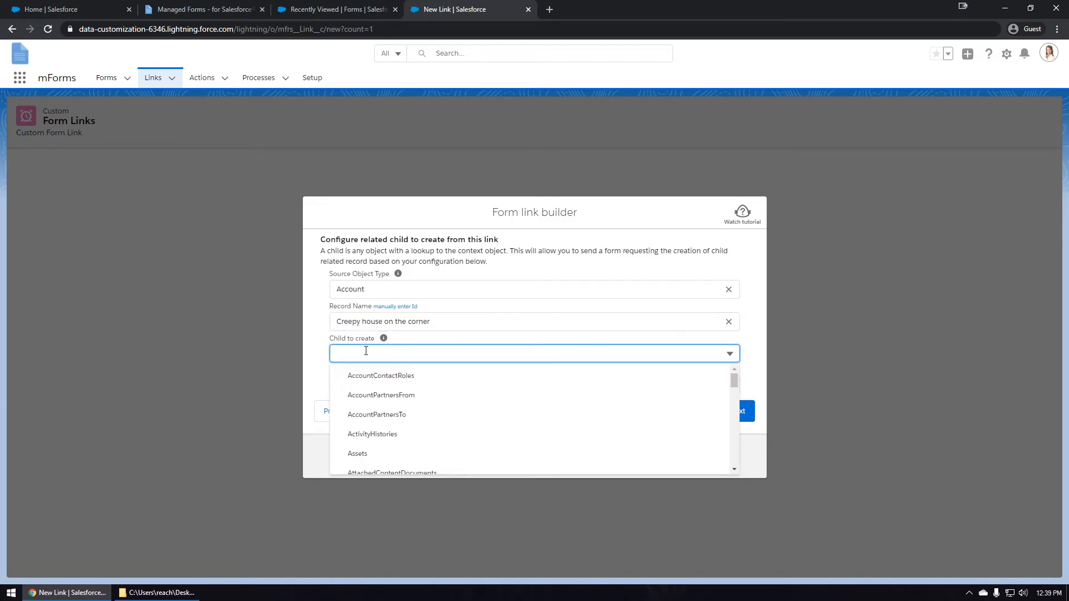
scroll(390, 423, "down", 2)
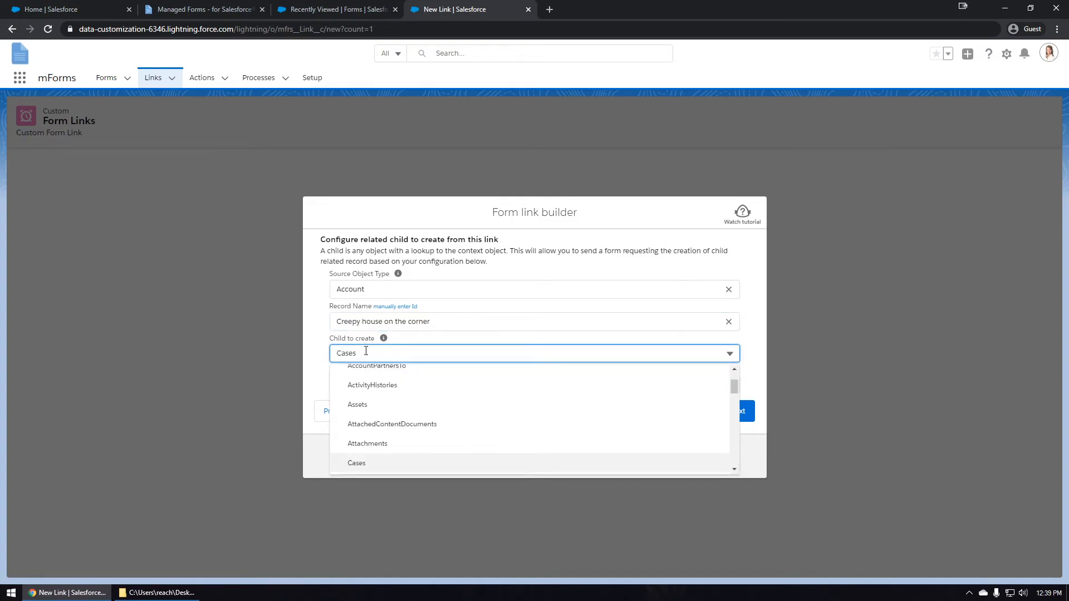
left_click(356, 467)
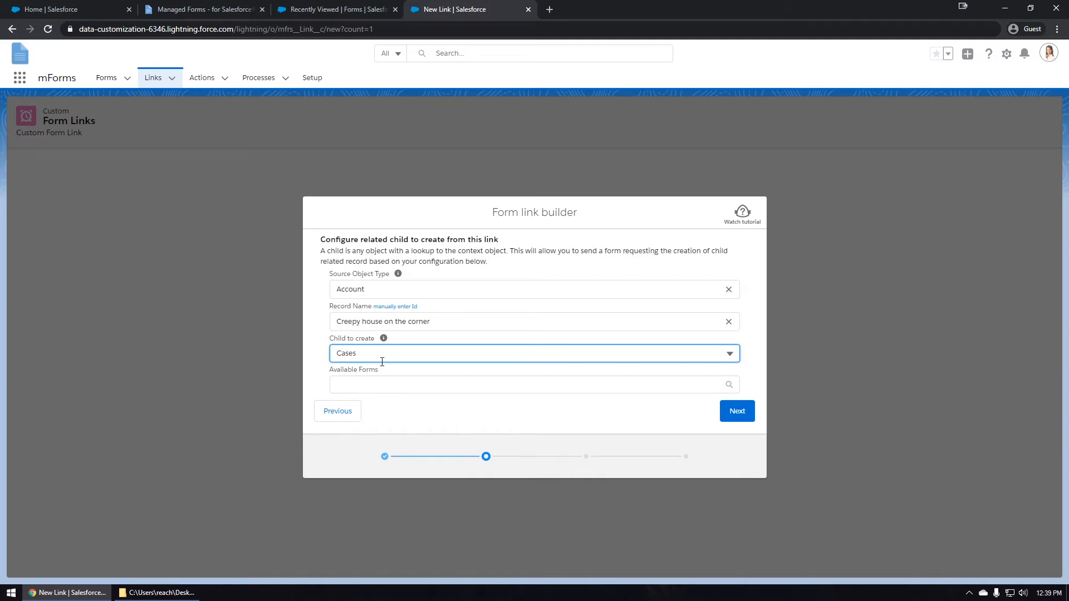
left_click(356, 384)
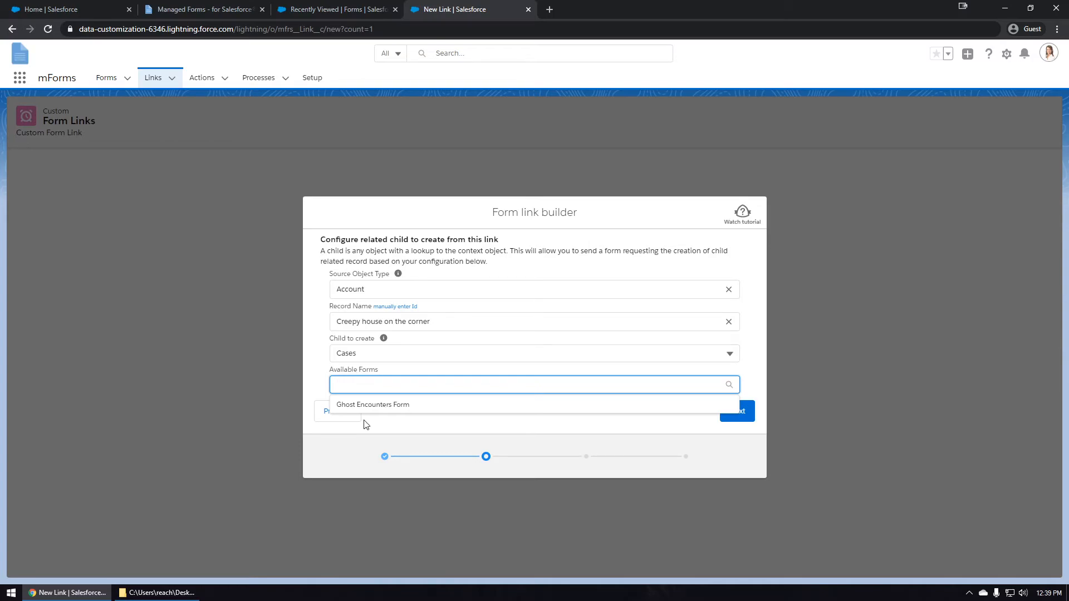
left_click(390, 405)
Paste in the 'Send to Creepy House' link's internal name and description, then continue to the summary.
left_click(735, 412)
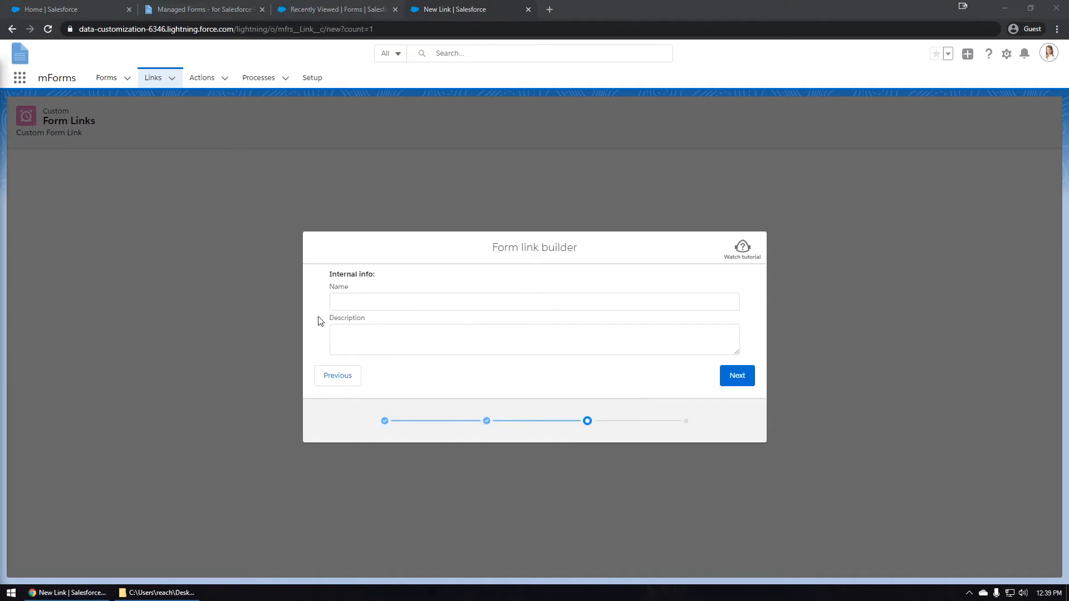
left_click(378, 302)
type("Send to Creepy House")
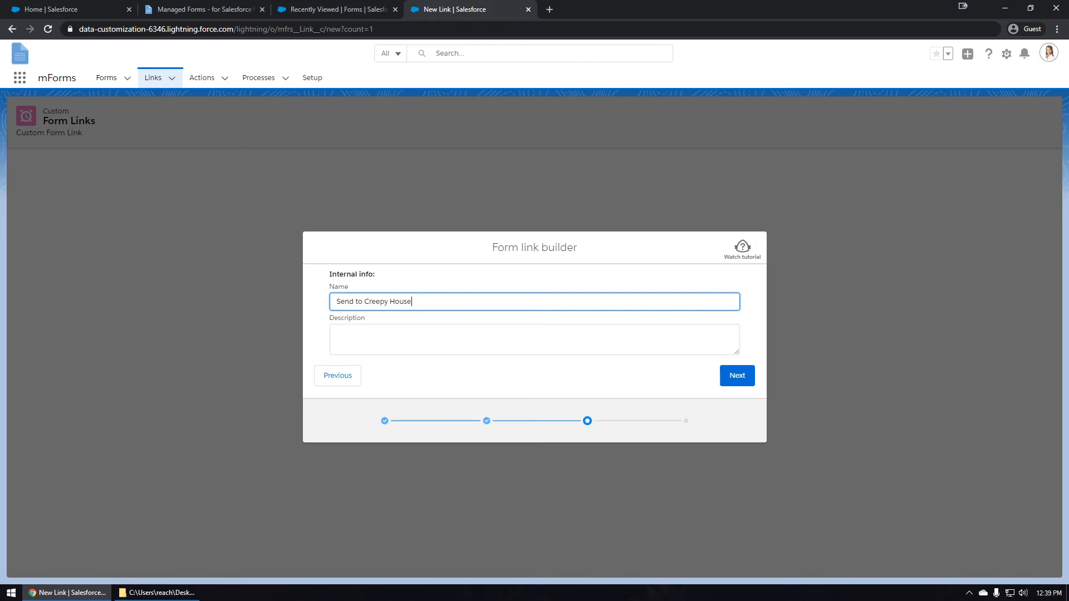
left_click(388, 346)
type("We always have to go there maybe this will get them to call less")
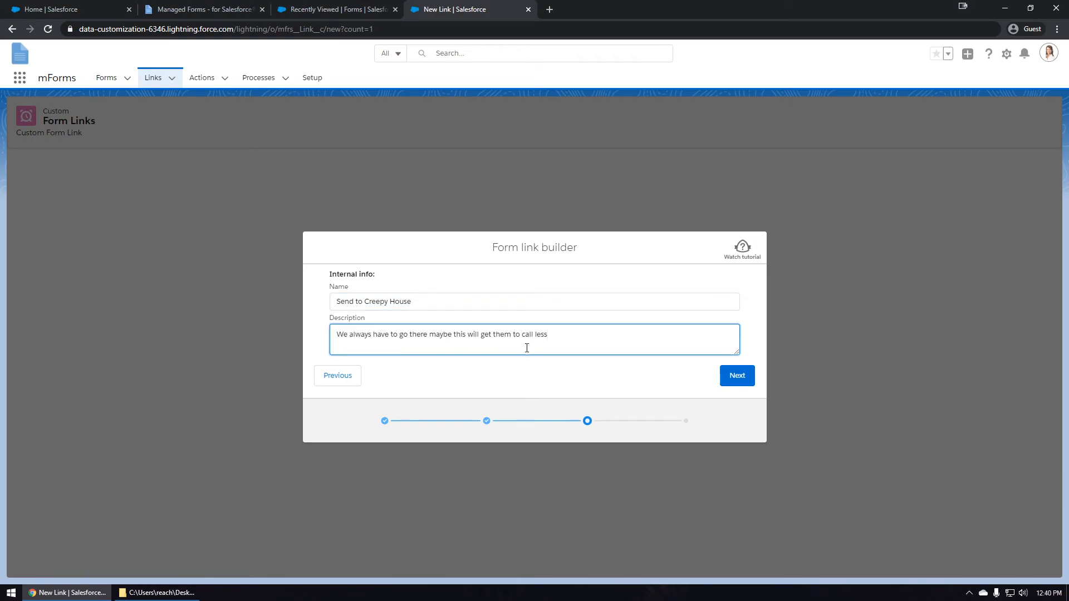
left_click(737, 377)
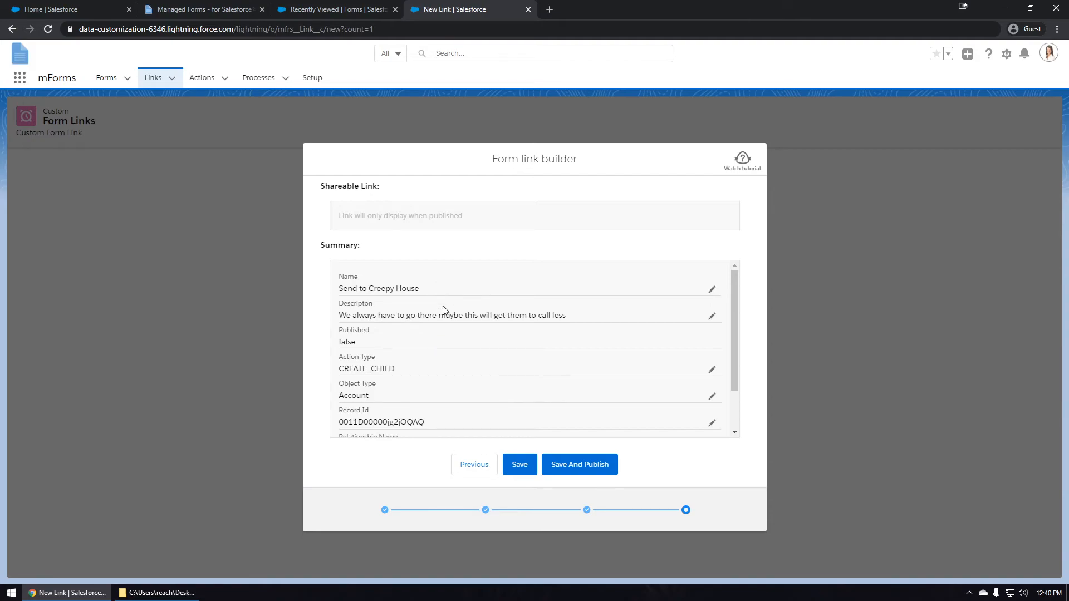
Save and publish the link, then copy its shareable URL and open it in a new tab.
scroll(447, 373, "down", 1)
scroll(449, 379, "up", 1)
left_click(580, 467)
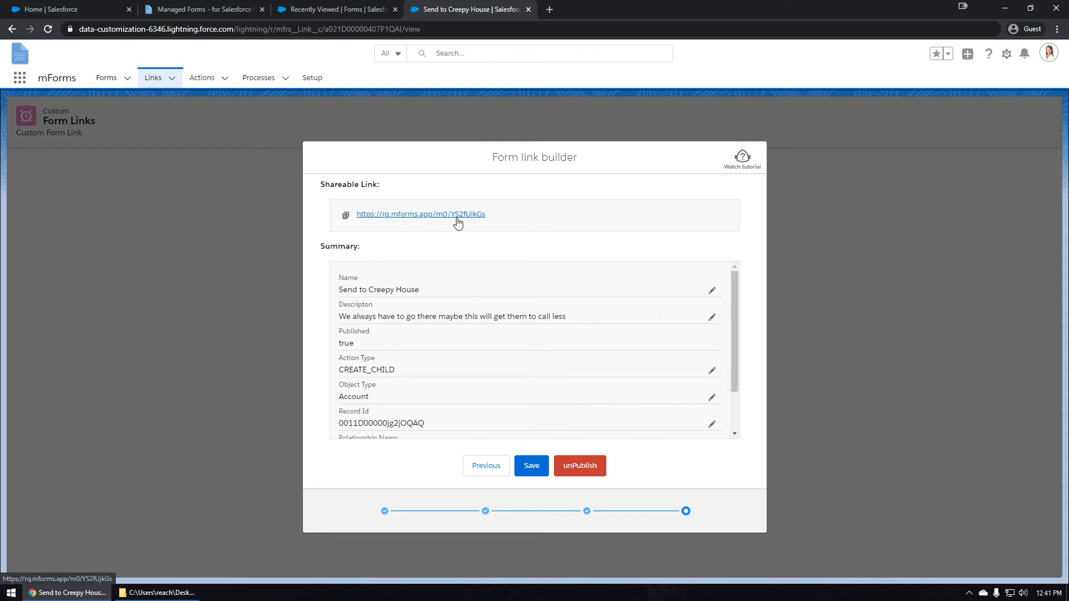
left_click(346, 216)
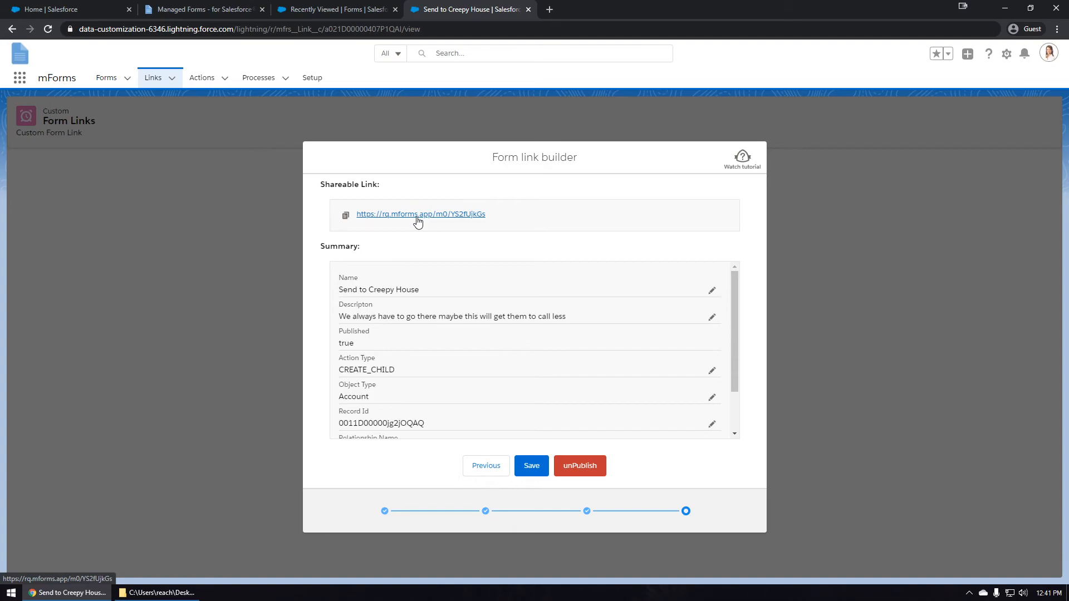
left_click(418, 223)
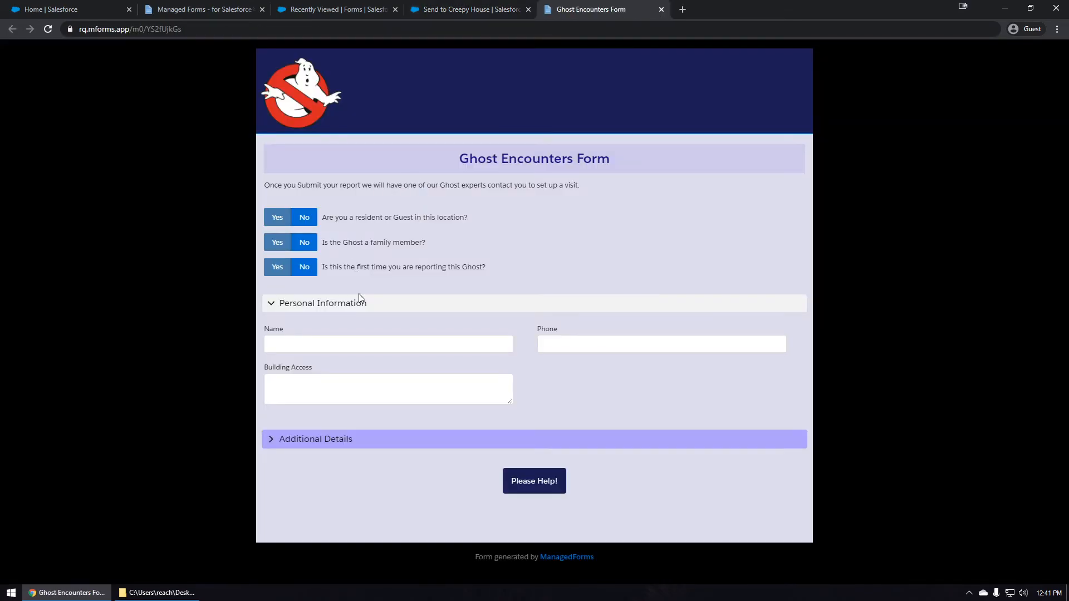
Answer Yes to all three questions and enter the reporter's name, phone and building access 'JUST SCREAM MY NAME'.
left_click(276, 217)
left_click(276, 242)
left_click(280, 262)
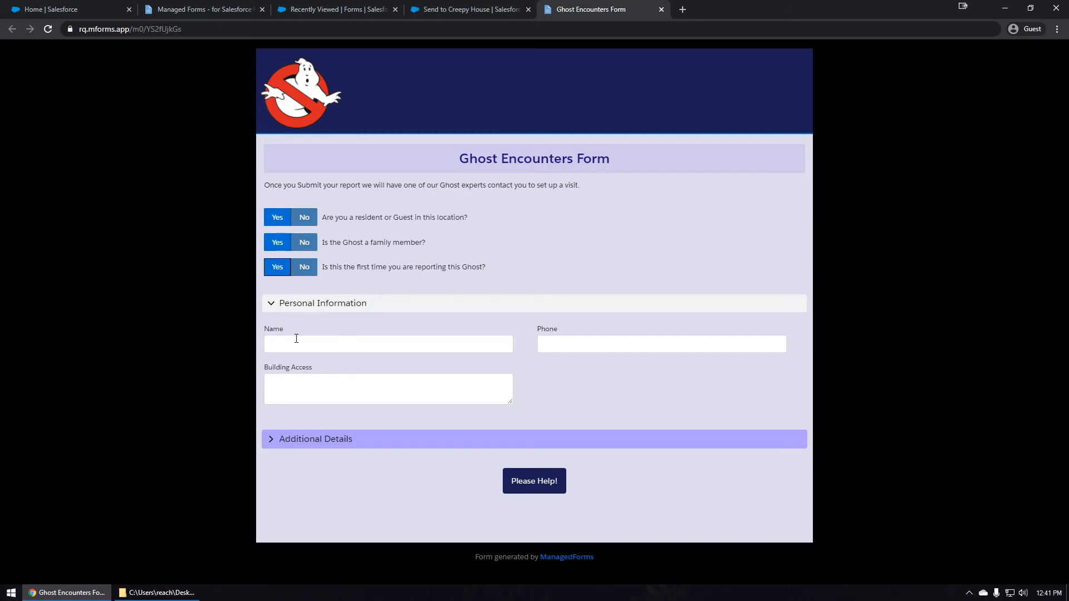
left_click(316, 351)
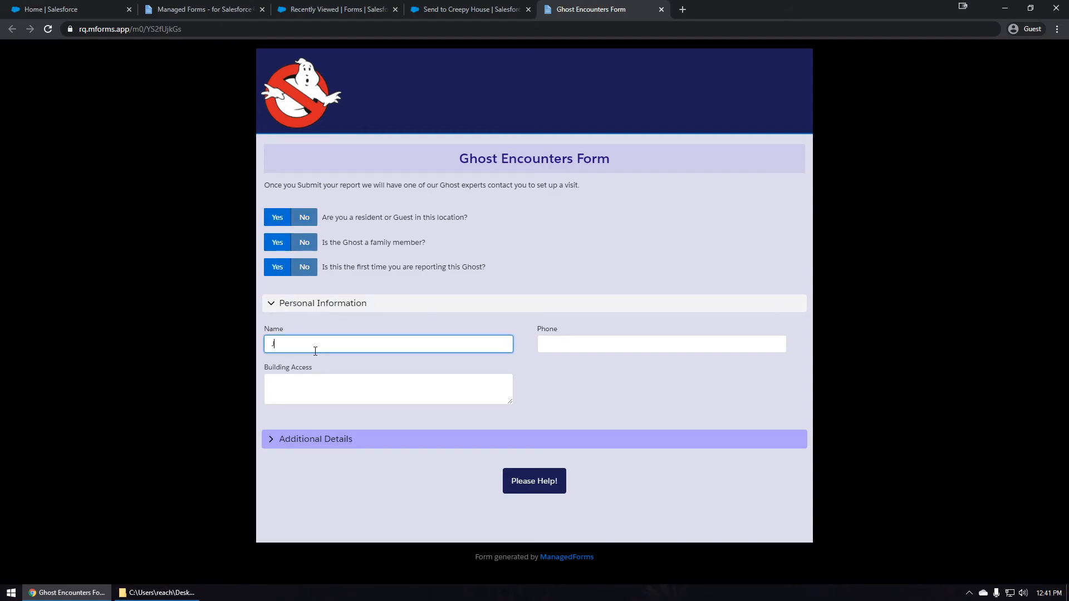
key("Tab")
left_click(469, 383)
type("JUST SCREAM MY NAME")
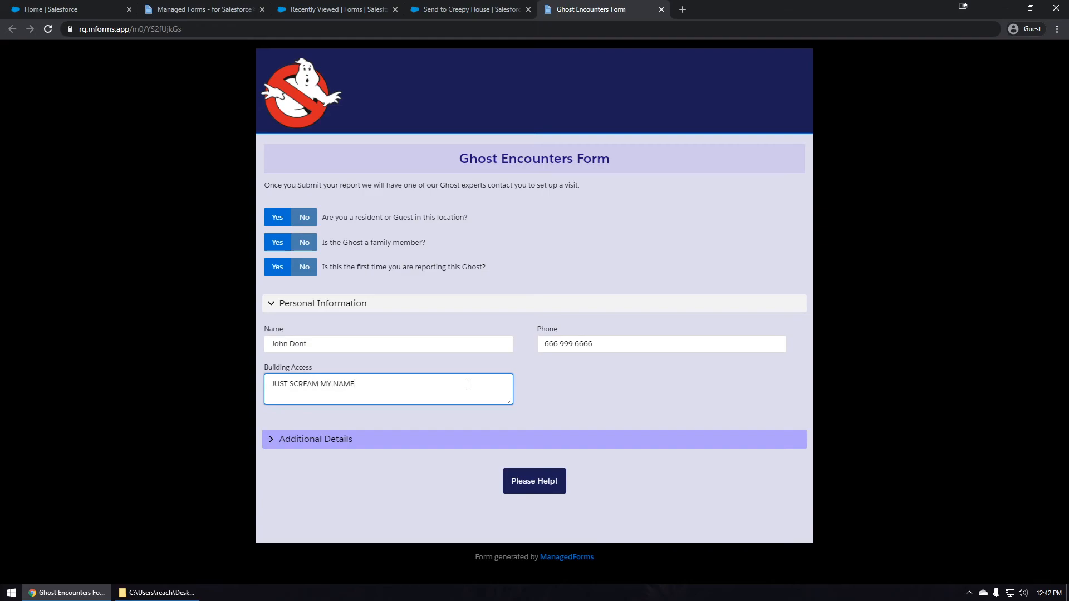
Under Additional Details, describe the ghost as 'It's a big one', size x-large, type It's a Dragon and a Ghost.
left_click(307, 440)
scroll(307, 448, "down", 1)
left_click(295, 427)
type("It's a ")
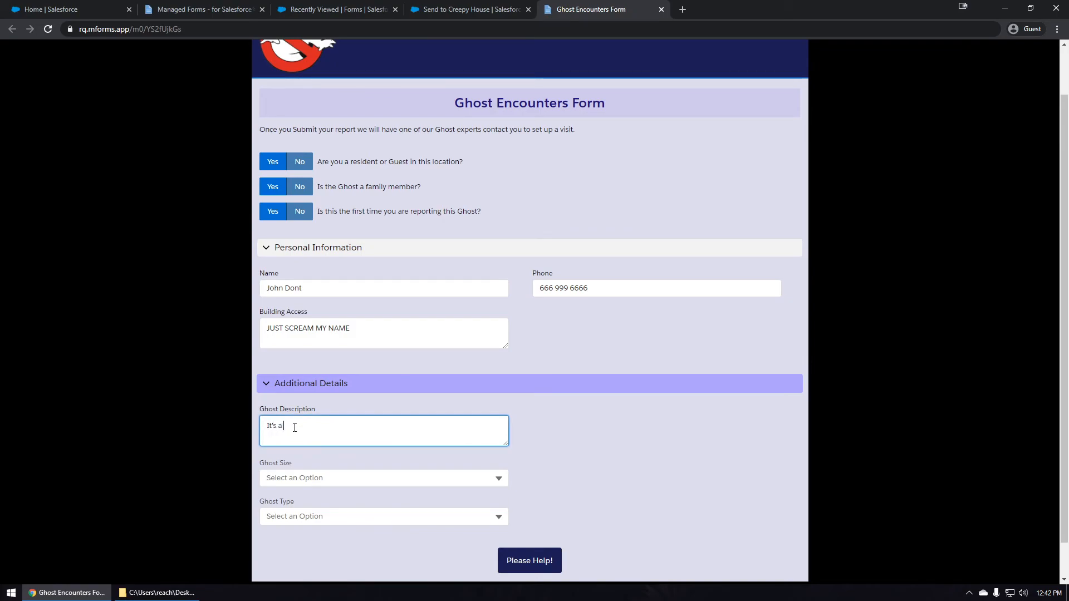
type("big one")
left_click(337, 478)
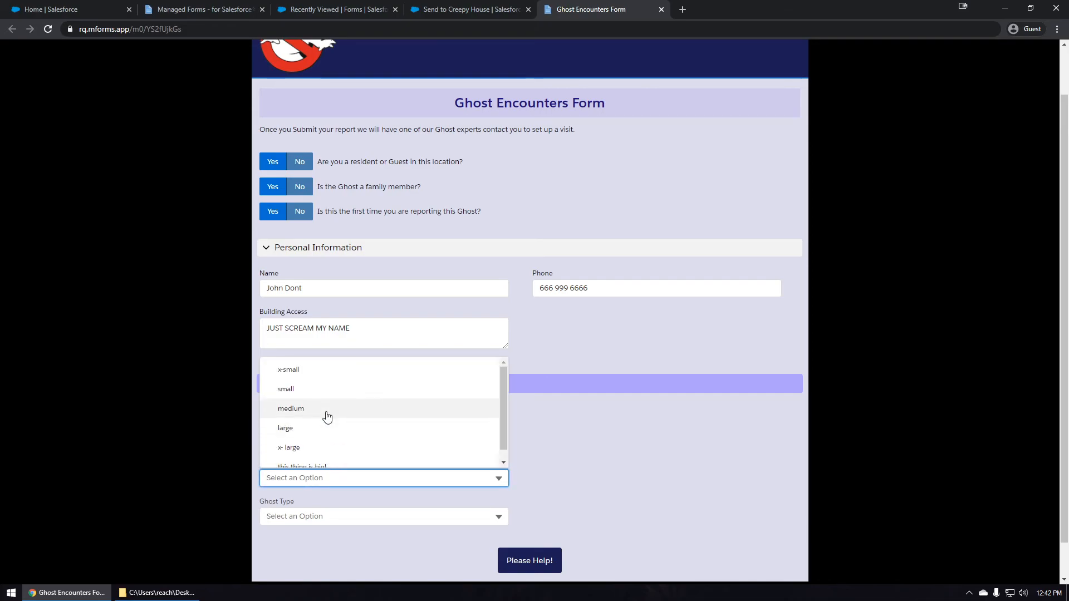
left_click(308, 418)
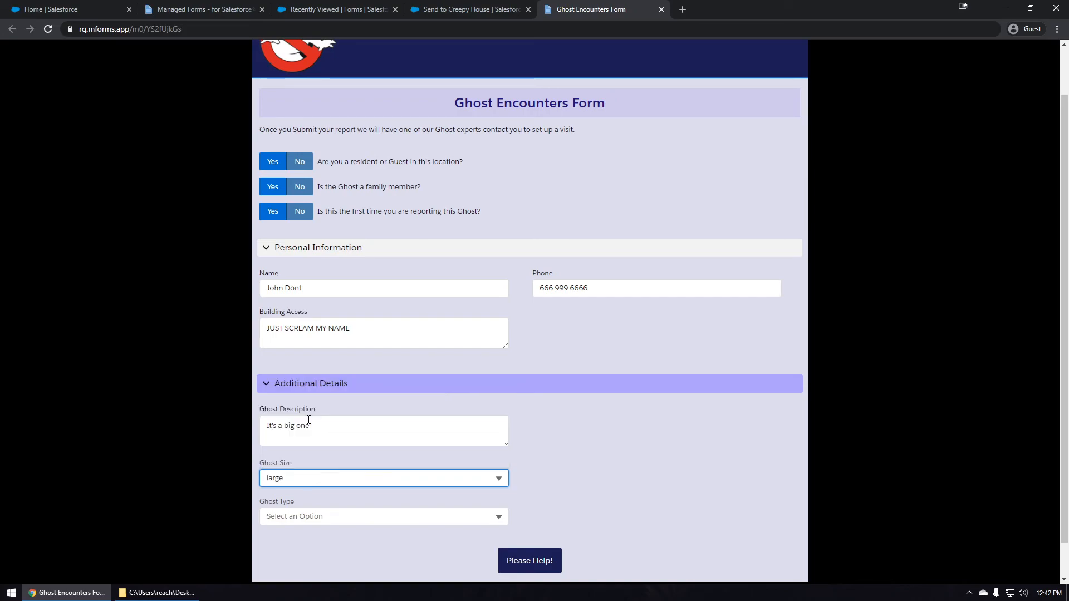
left_click(309, 514)
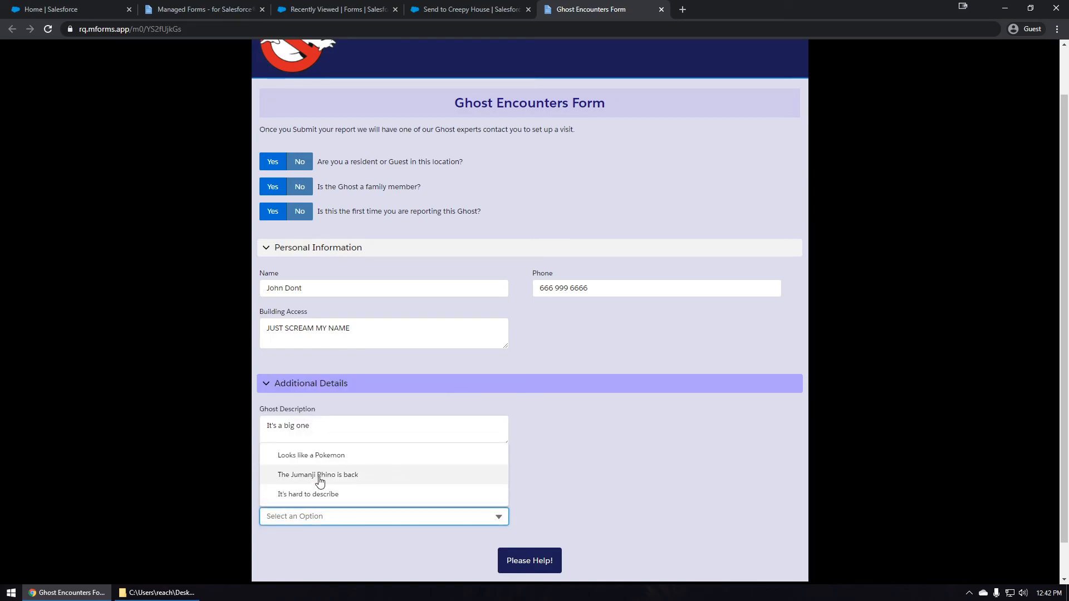
left_click(598, 487)
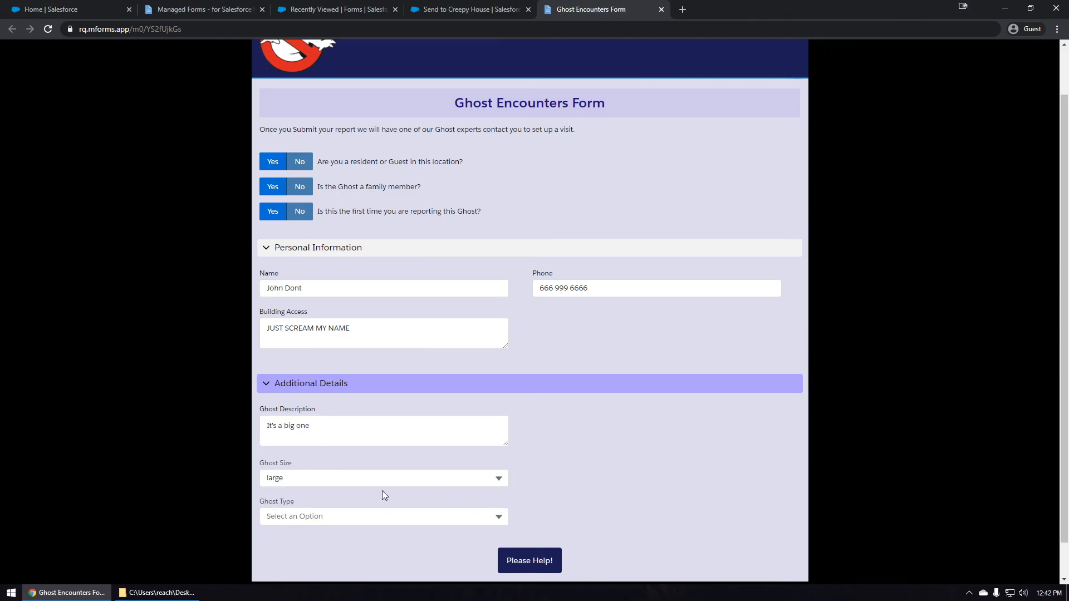
left_click(375, 479)
left_click(339, 455)
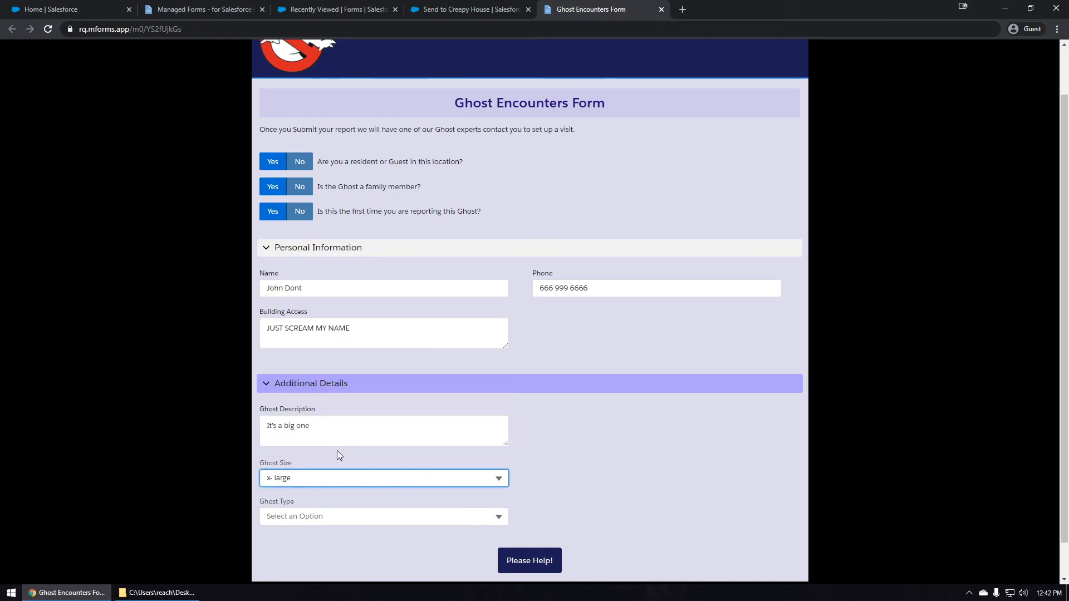
left_click(308, 516)
left_click(326, 476)
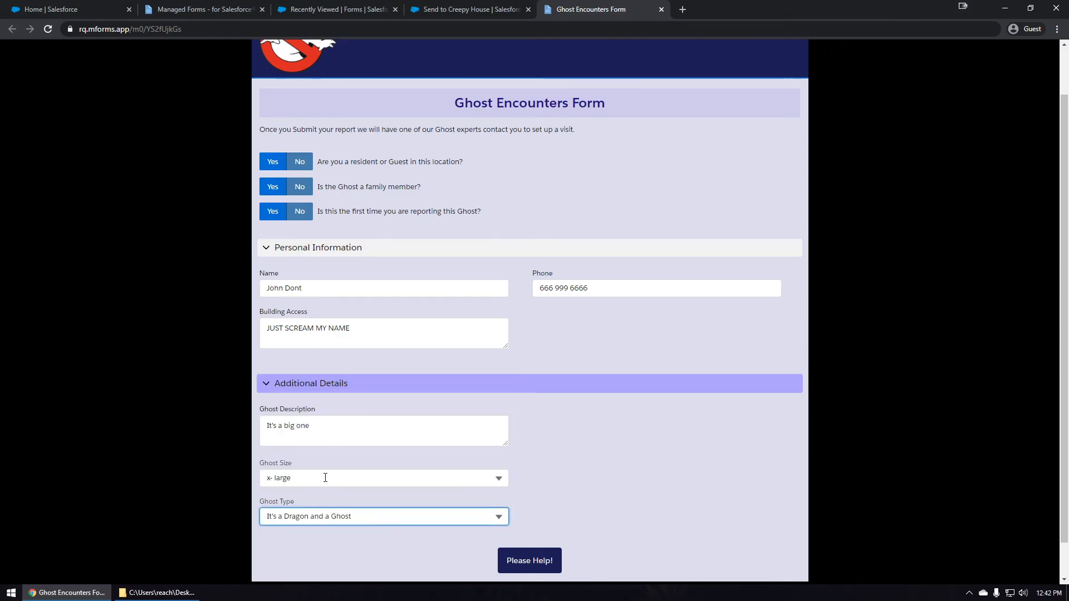
Submit the report with Please Help! and close the form tab.
left_click(524, 483)
scroll(525, 483, "down", 1)
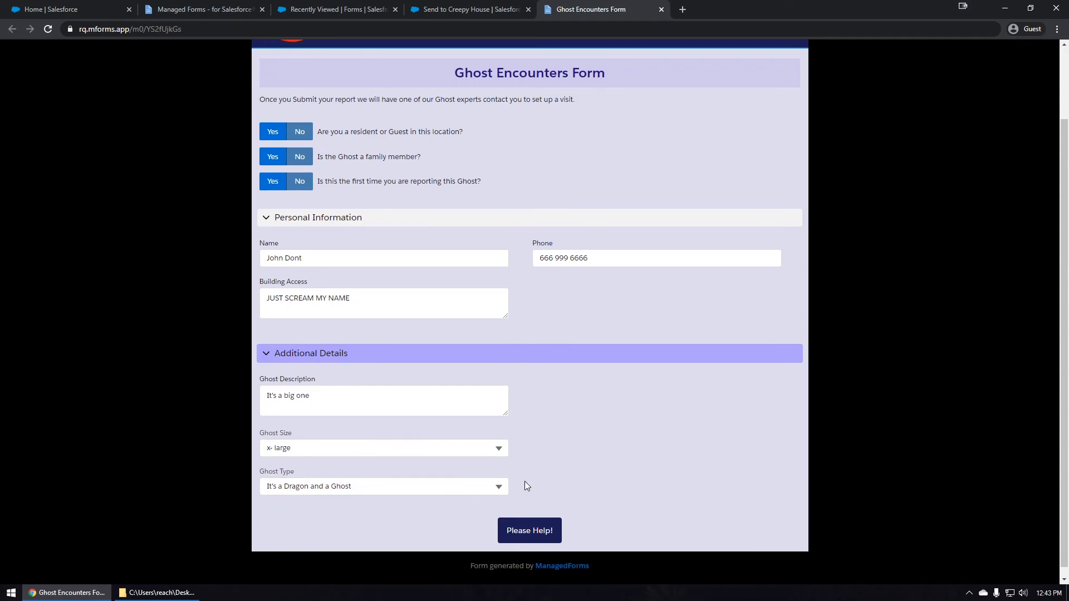
left_click(527, 529)
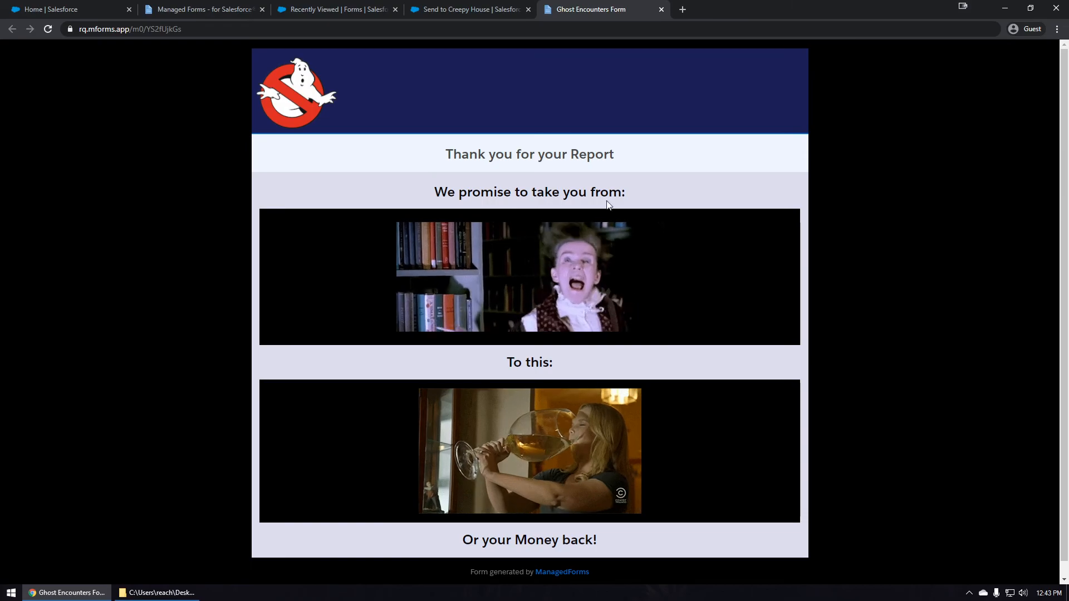
middle_click(608, 12)
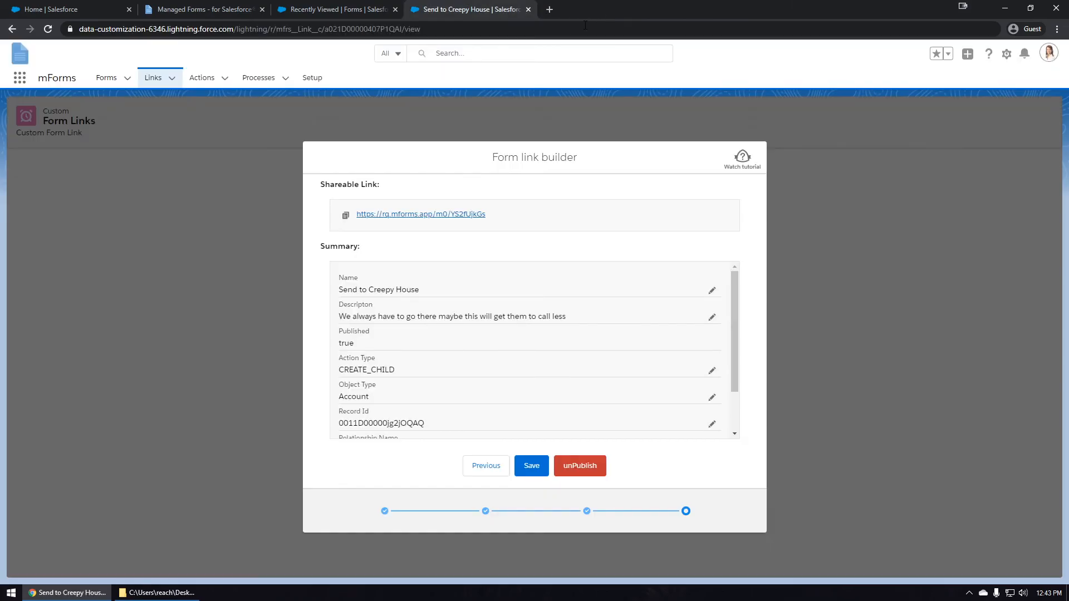
In the Service app, open the Creepy house on the corner account and its case 00001016.
left_click(20, 78)
left_click(49, 148)
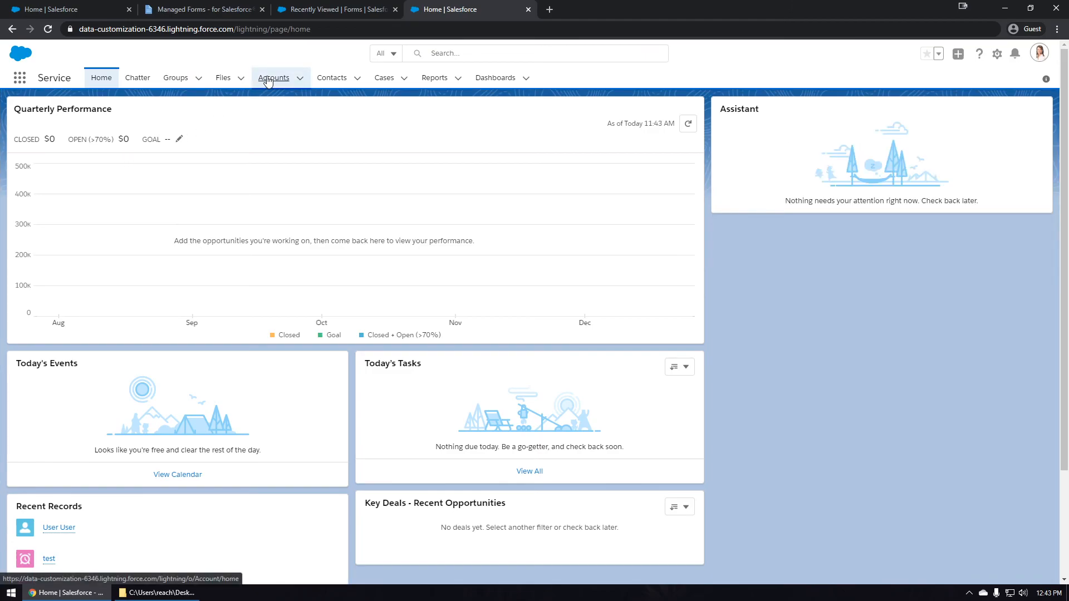
left_click(266, 81)
left_click(99, 178)
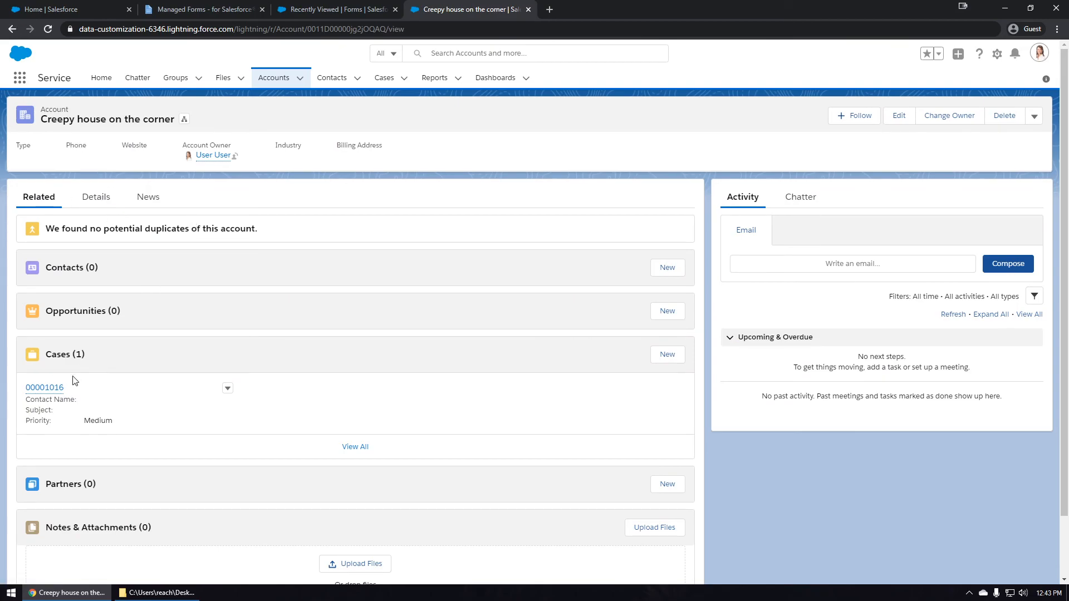
left_click(45, 387)
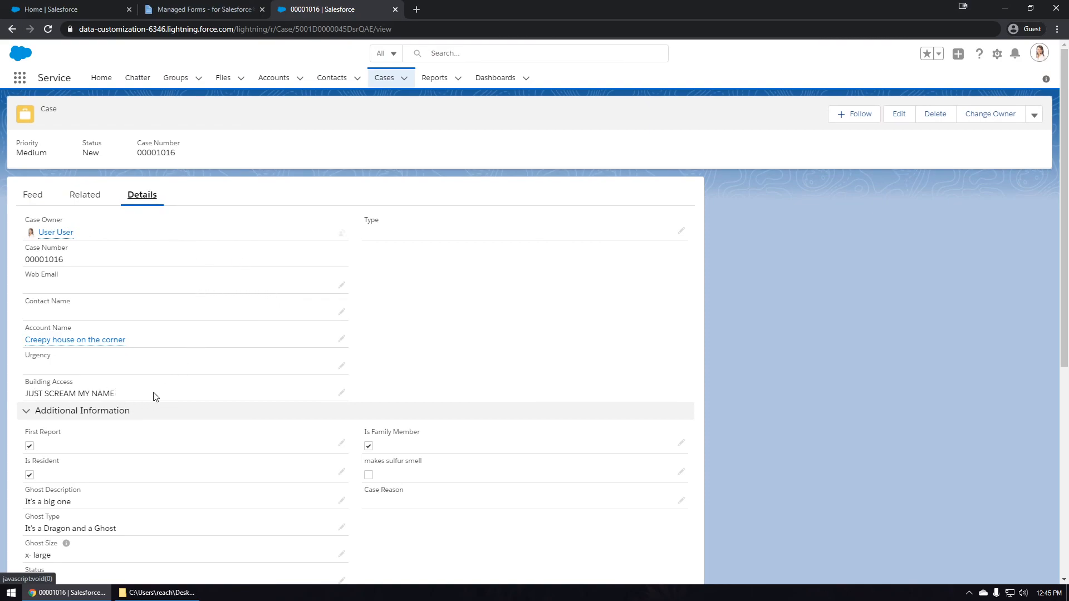
Scroll through case 00001016's details to check the submitted ghost report answers.
scroll(158, 399, "down", 1)
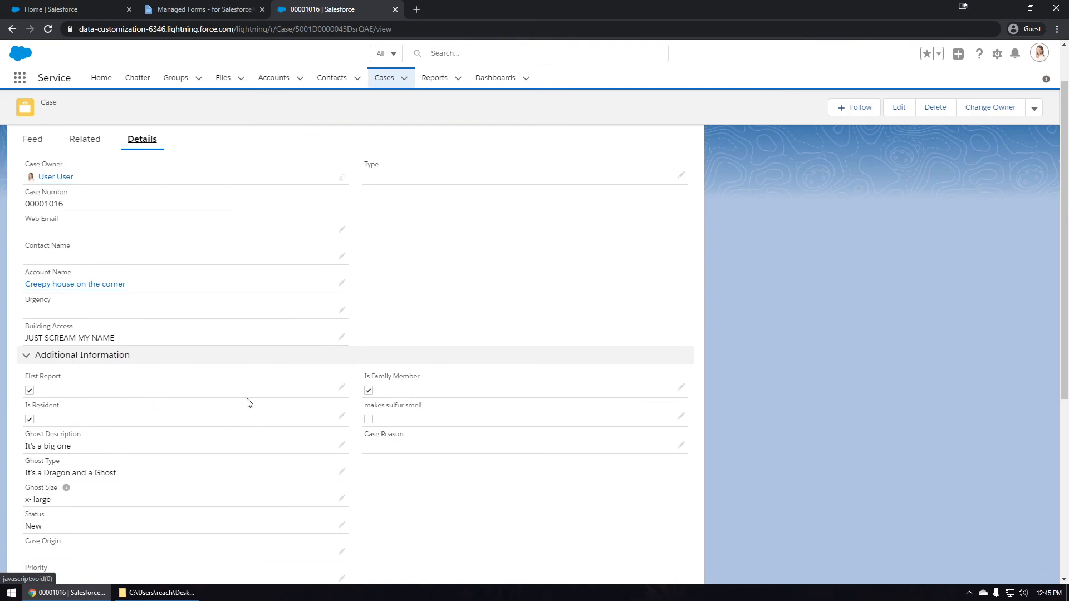
scroll(227, 402, "down", 1)
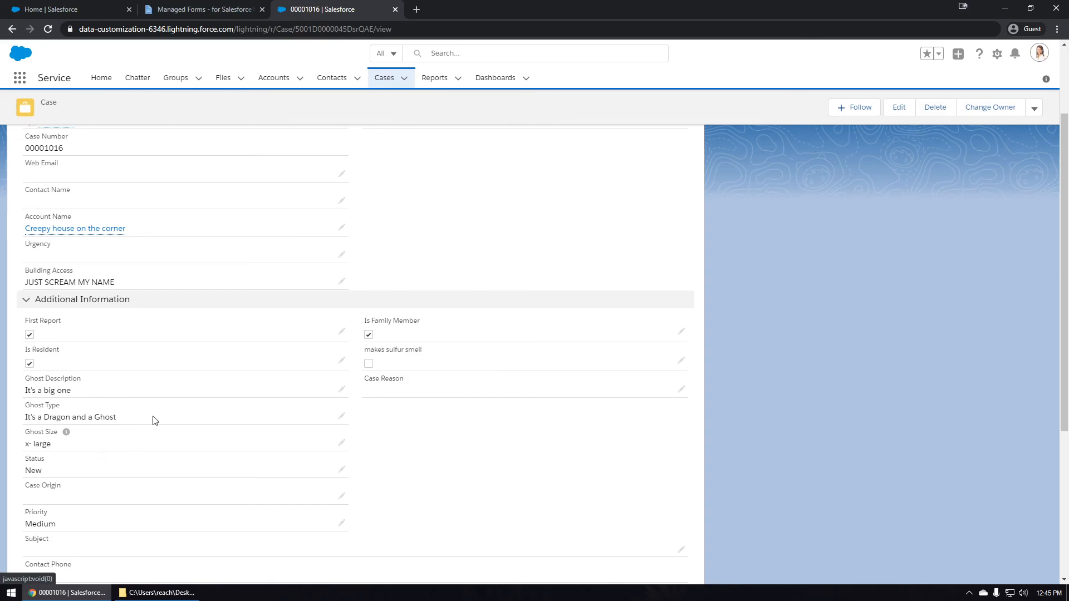
scroll(161, 406, "up", 2)
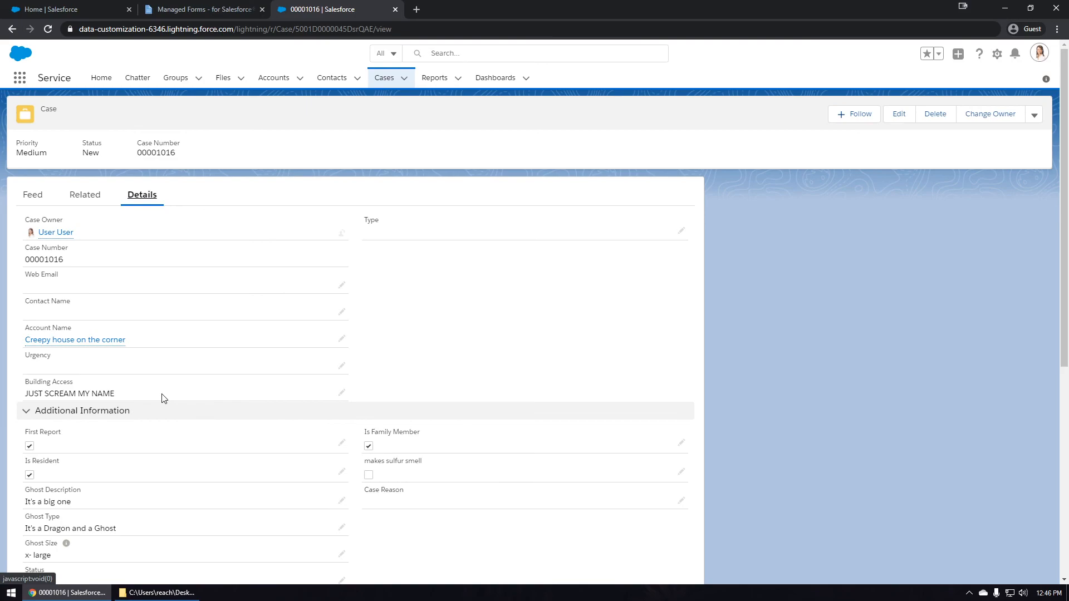